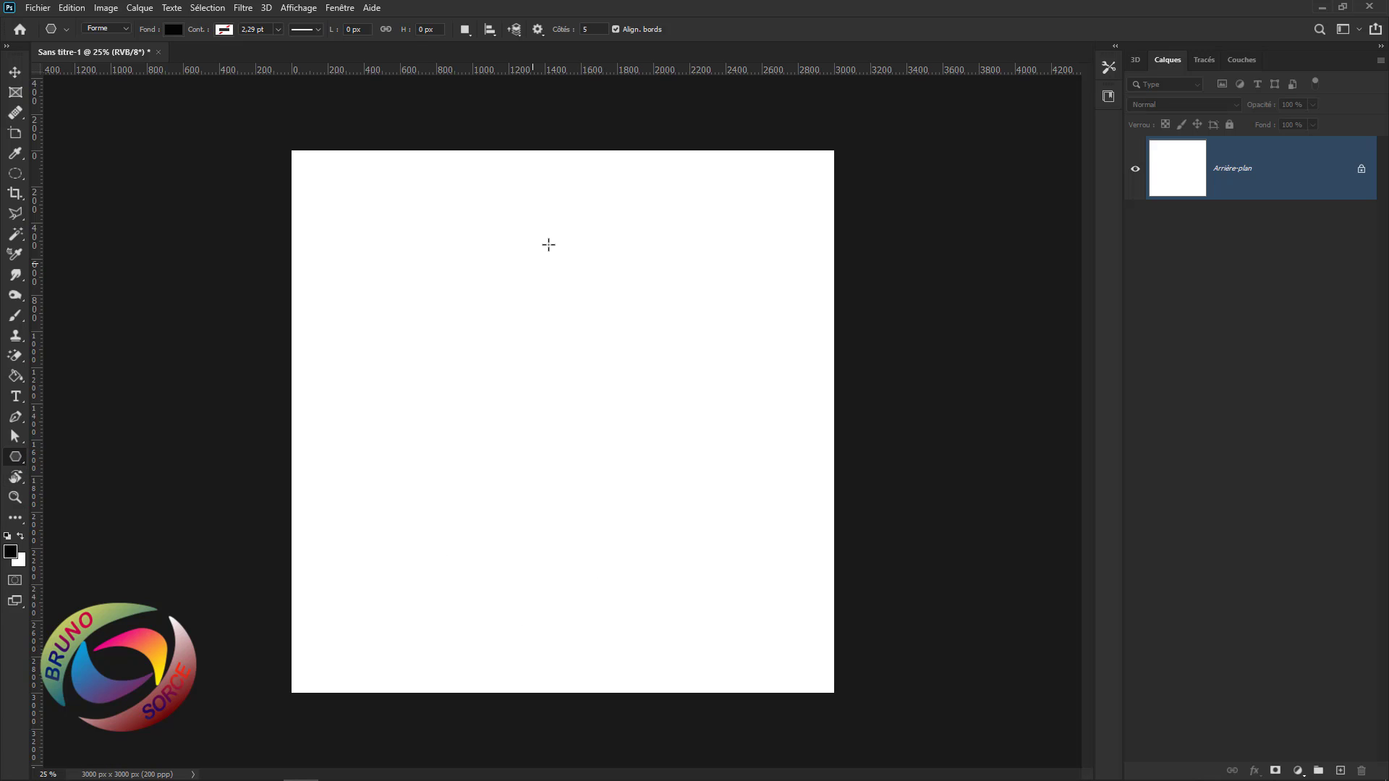
# Draw an eight-sided black polygon about 1928 px wide on the canvas and undo it
pyautogui.click(590, 27)
pyautogui.write('8')
pyautogui.moveTo(468, 301); pyautogui.dragTo(556, 552)
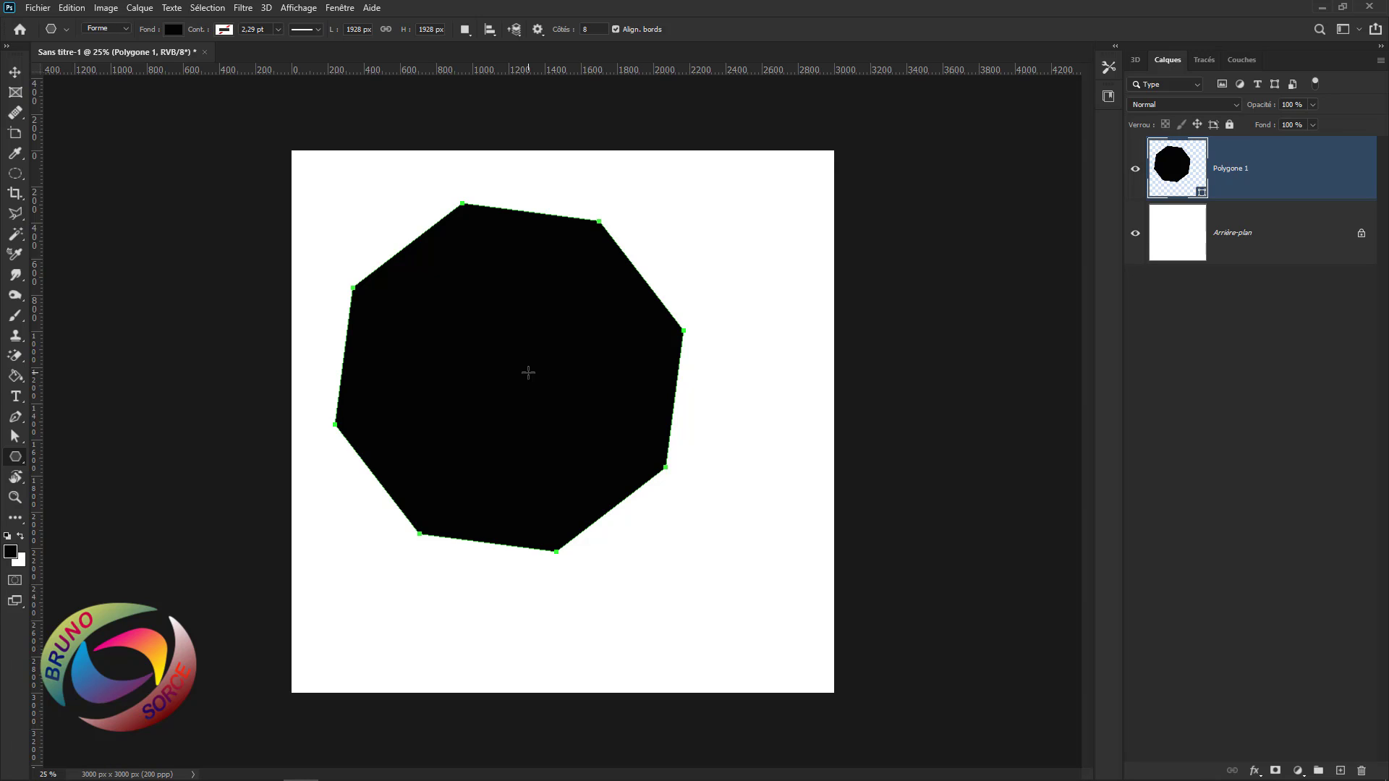
pyautogui.hotkey('ctrl', 'z')
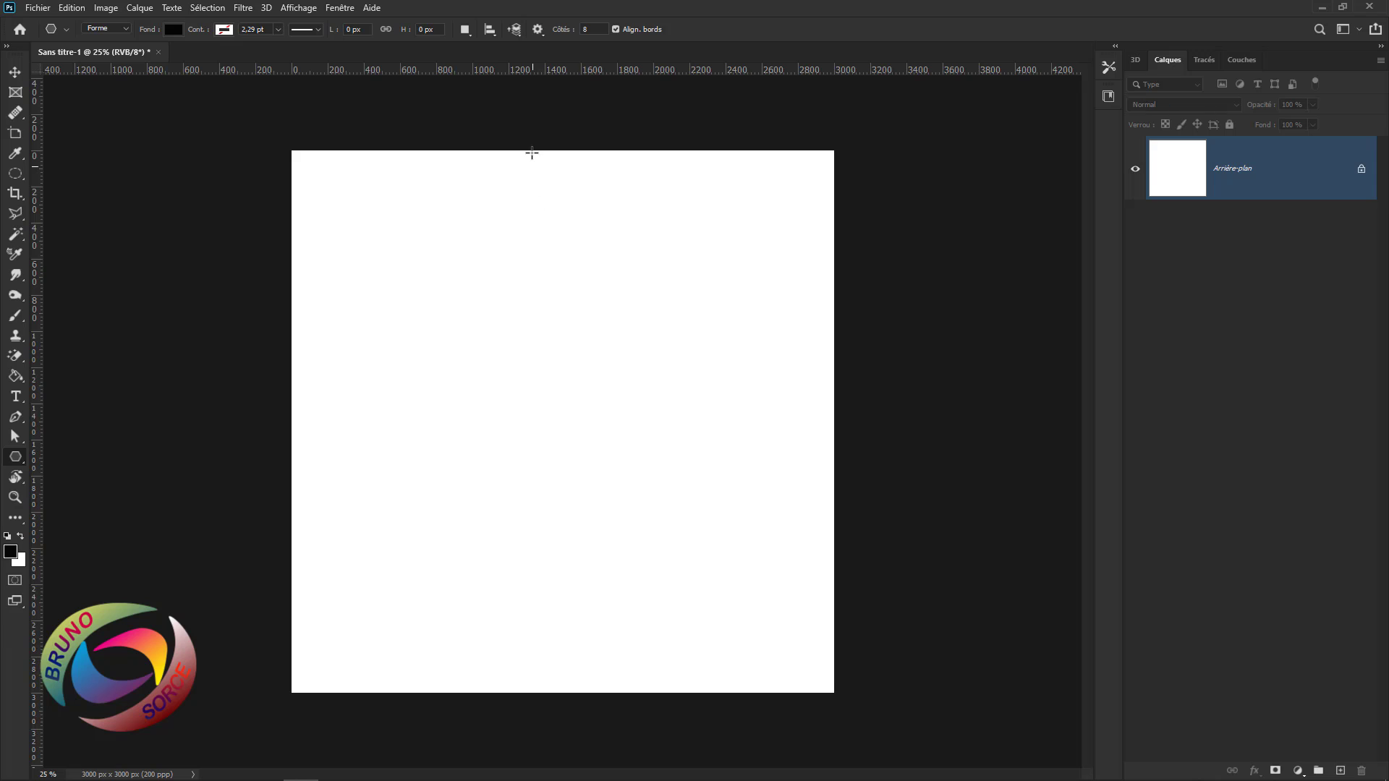
# Enable the Star option (Etoile), set 5 sides, and draw a black star about 1861 by 1946 px
pyautogui.click(538, 30)
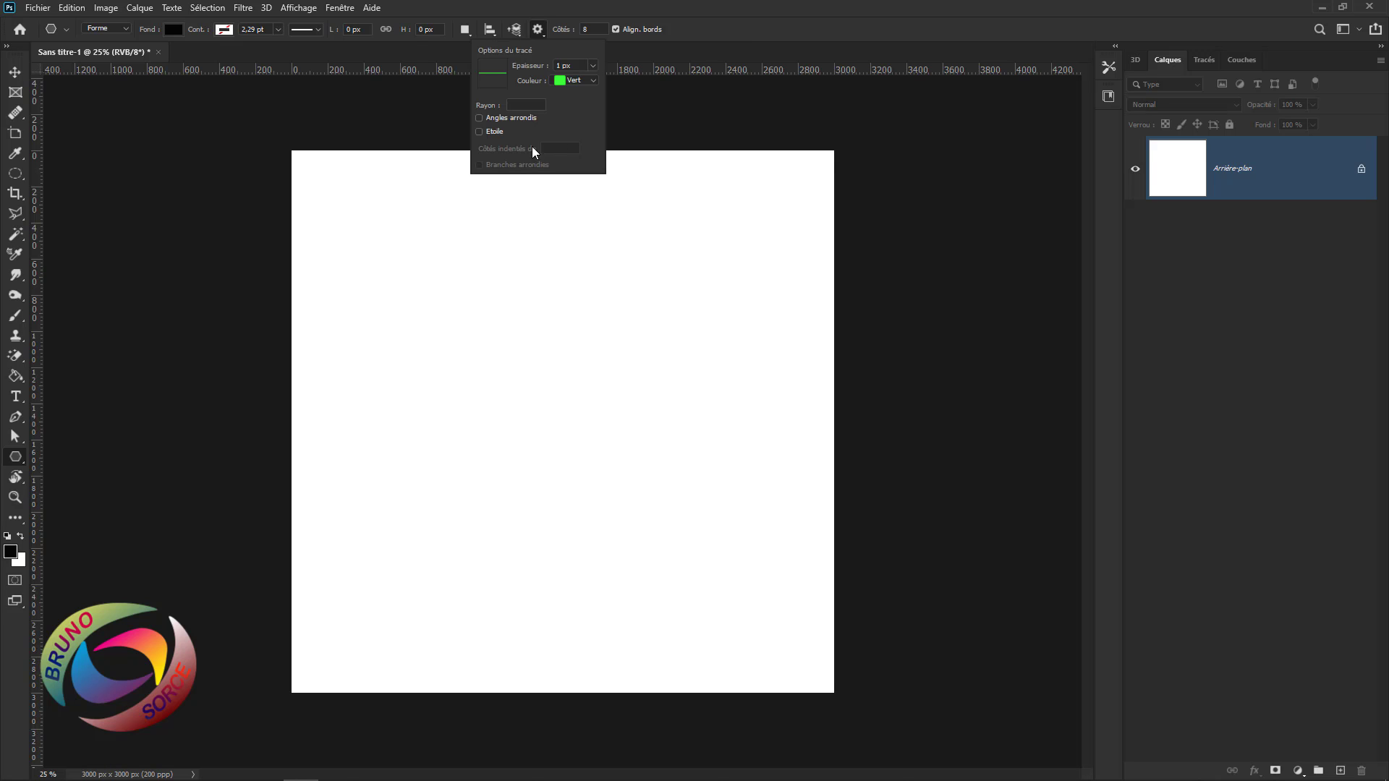
pyautogui.click(478, 132)
pyautogui.click(582, 29)
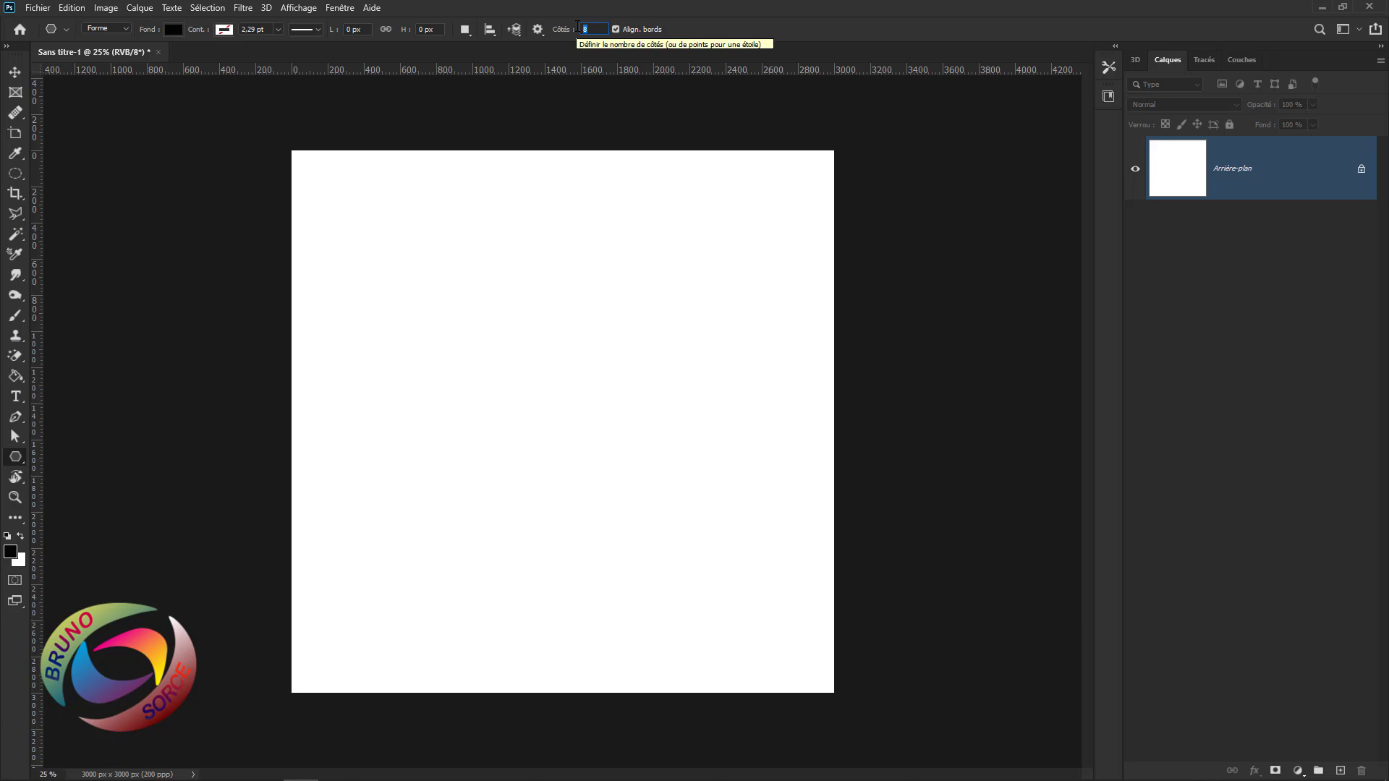
pyautogui.write('5')
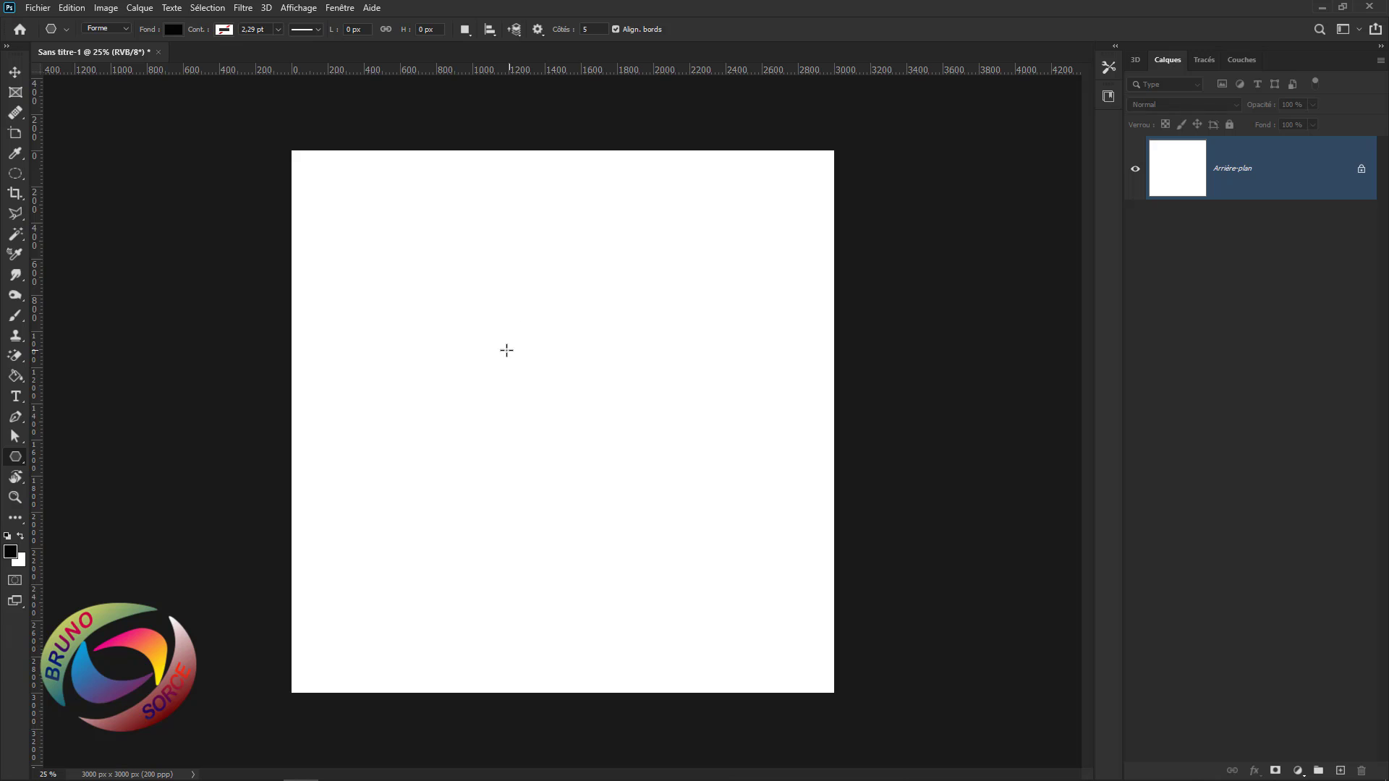
pyautogui.moveTo(472, 304); pyautogui.dragTo(570, 594)
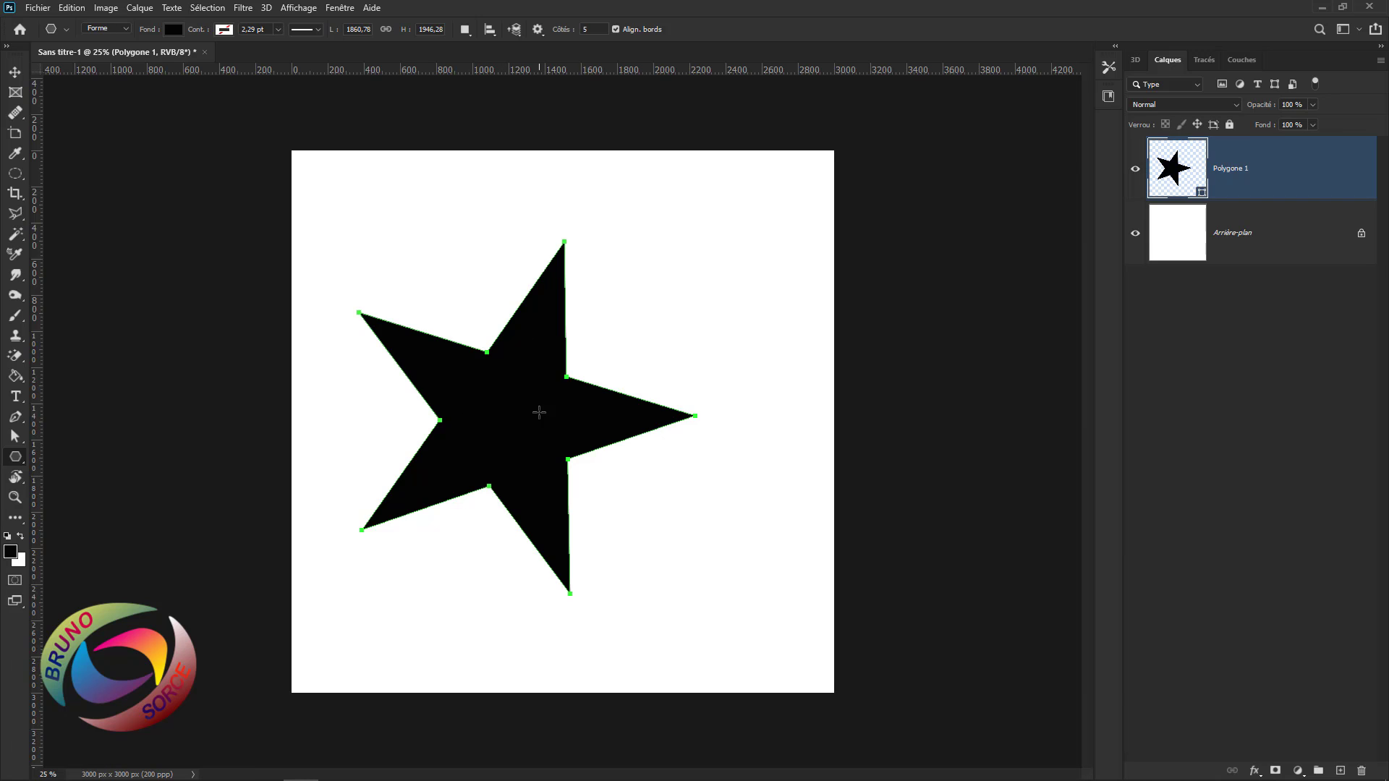
# Try an eight-pointed star about 1384 px wide in place of the five-pointed one, and undo it
pyautogui.press('Return')
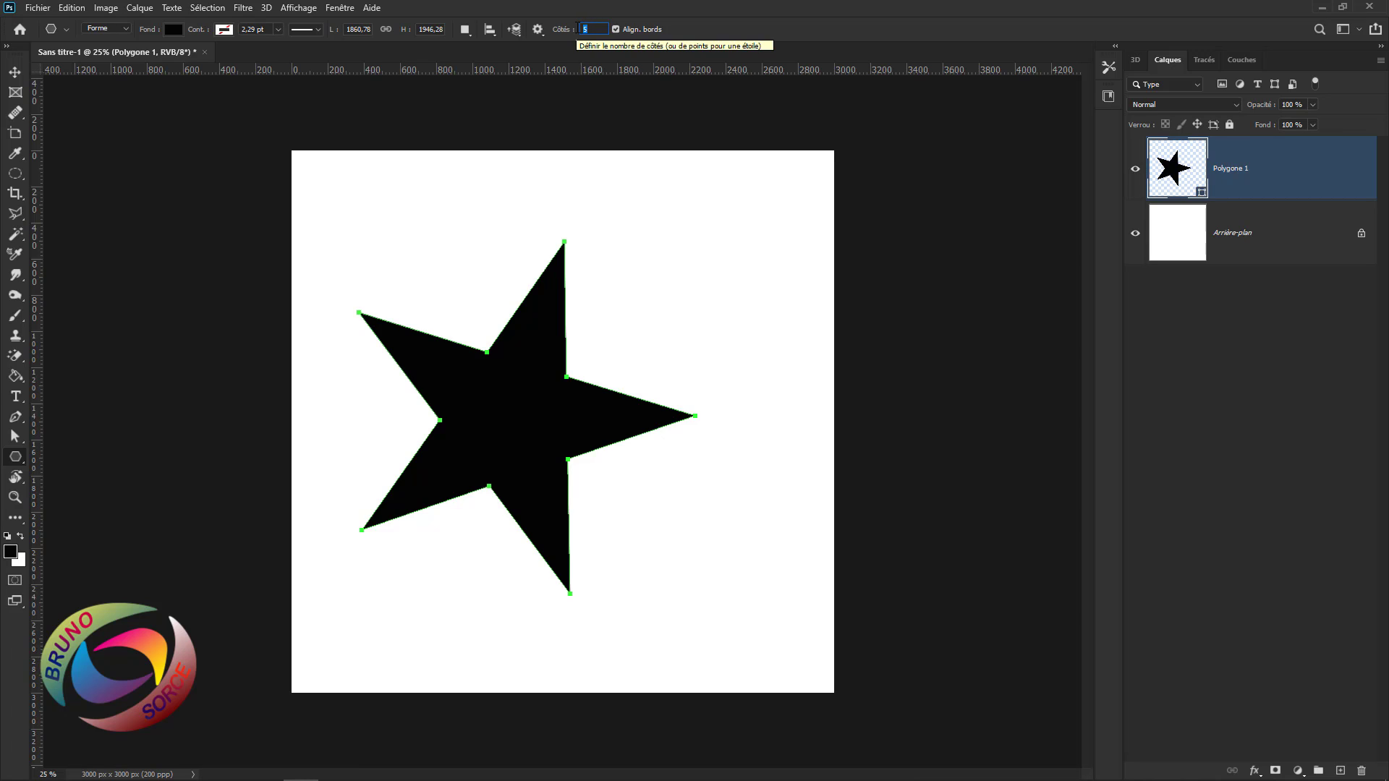
pyautogui.write('8')
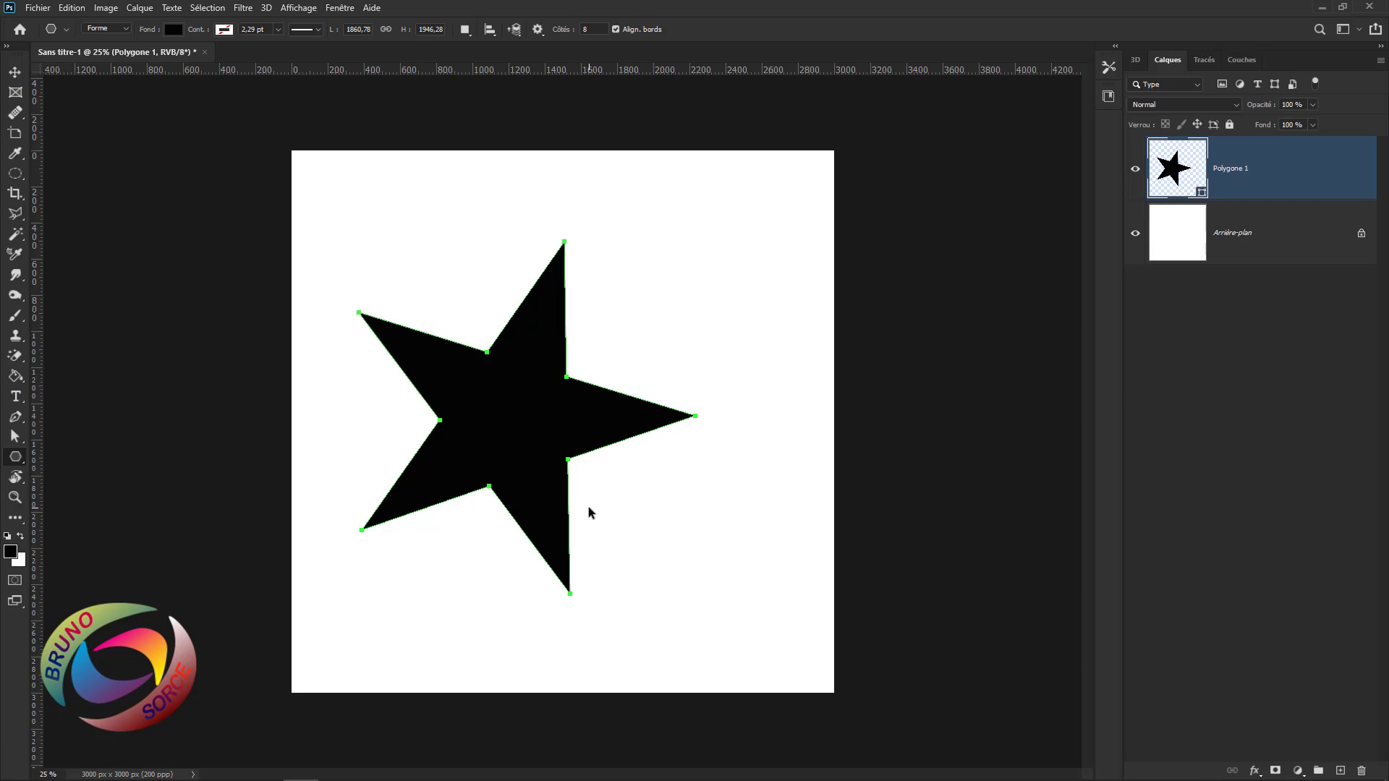
pyautogui.hotkey('ctrl', 'z')
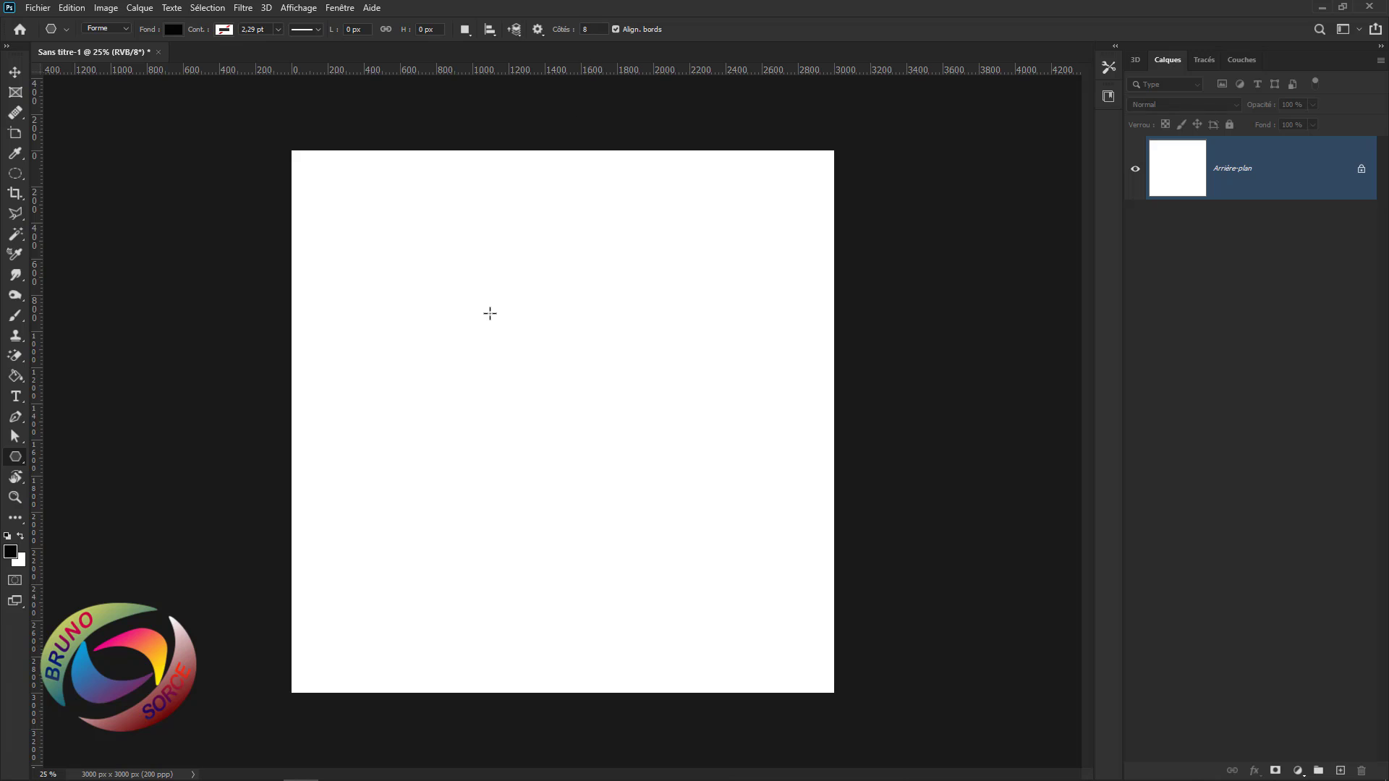
pyautogui.moveTo(480, 323); pyautogui.dragTo(521, 451)
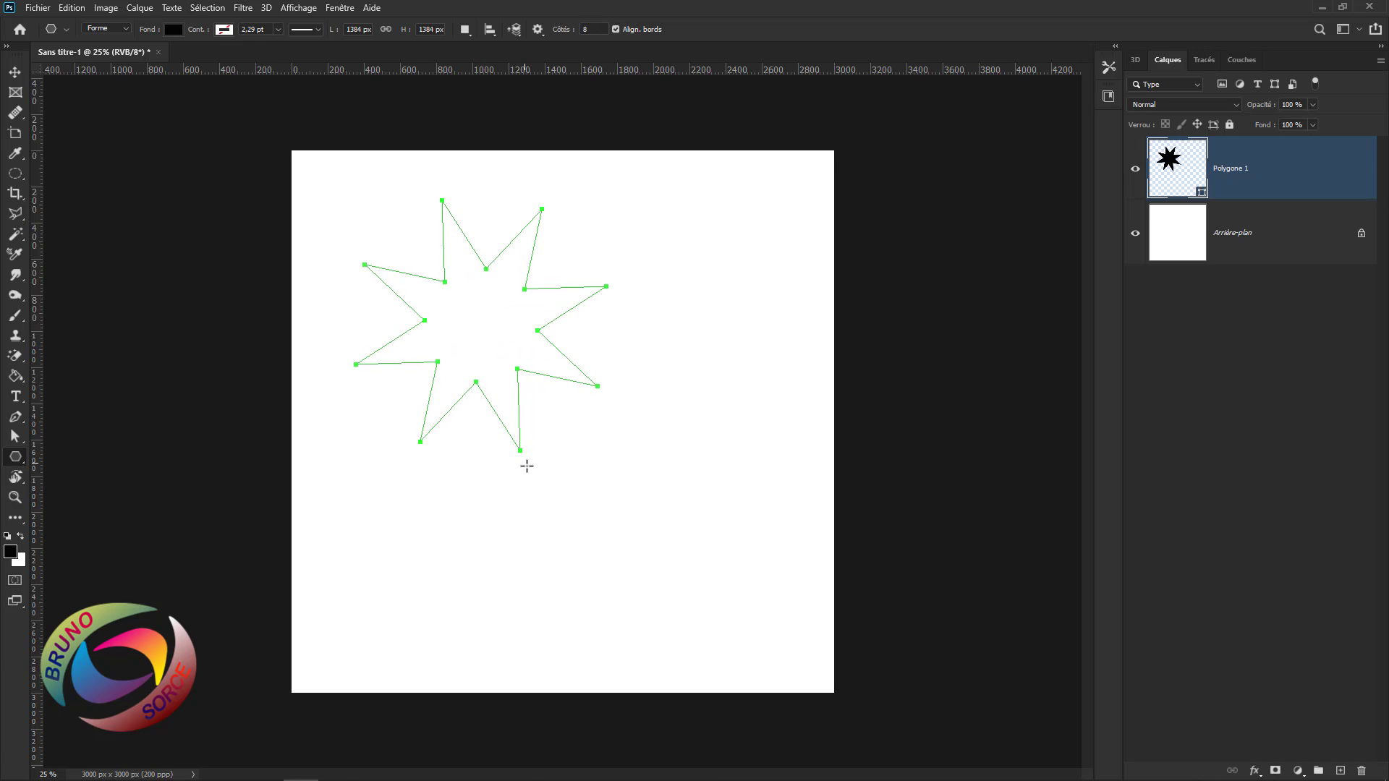
pyautogui.hotkey('ctrl', 'z')
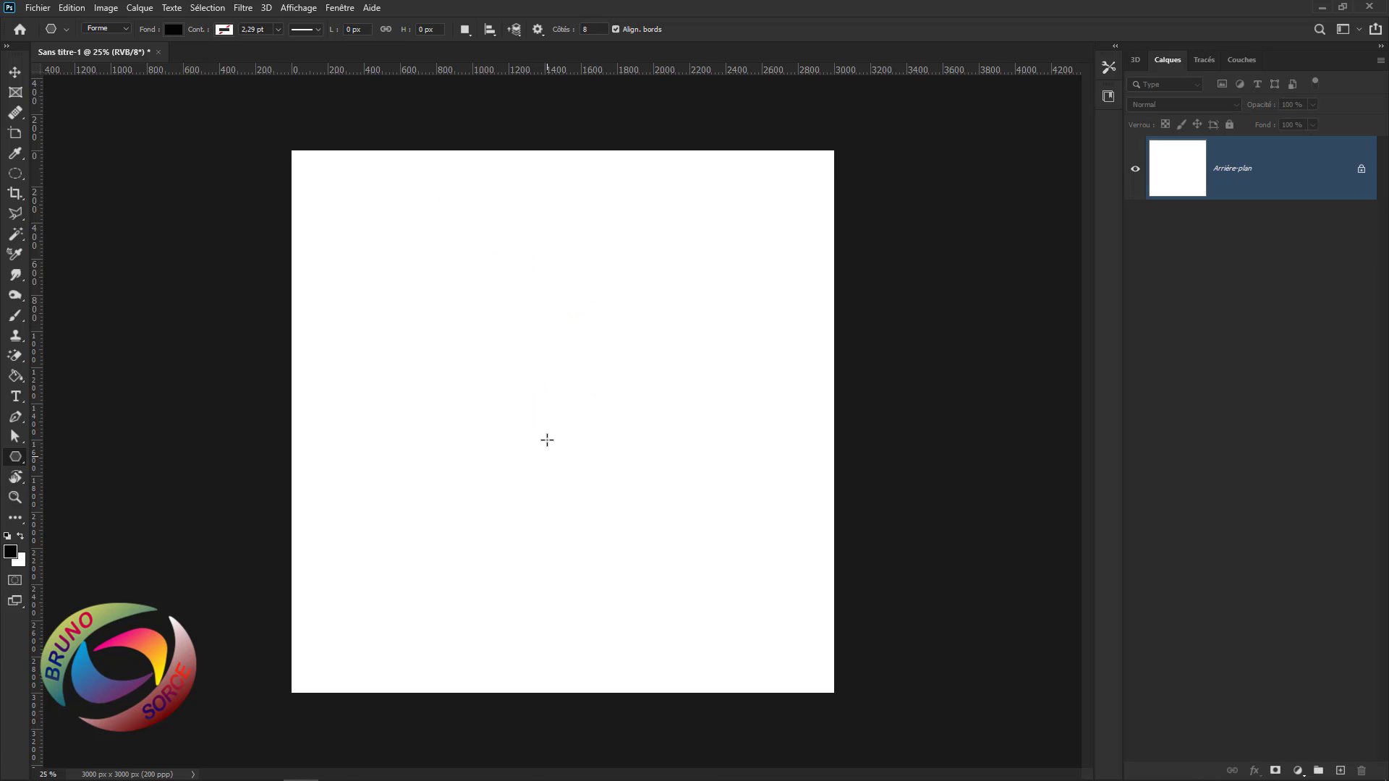
# Enable rounded corners (Angles arrondis), set 5 sides, and draw a rounded star about 1367 by 1348 px
pyautogui.click(536, 30)
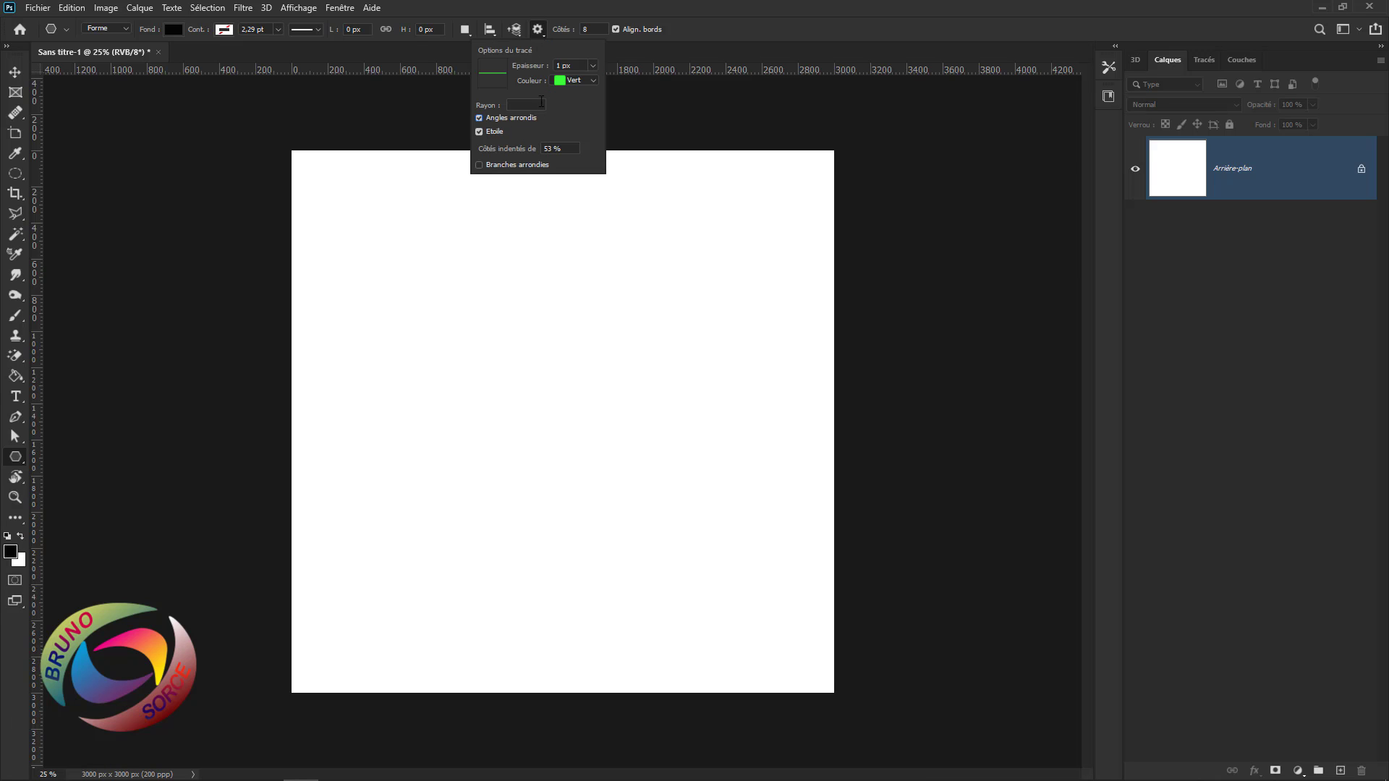
pyautogui.click(589, 31)
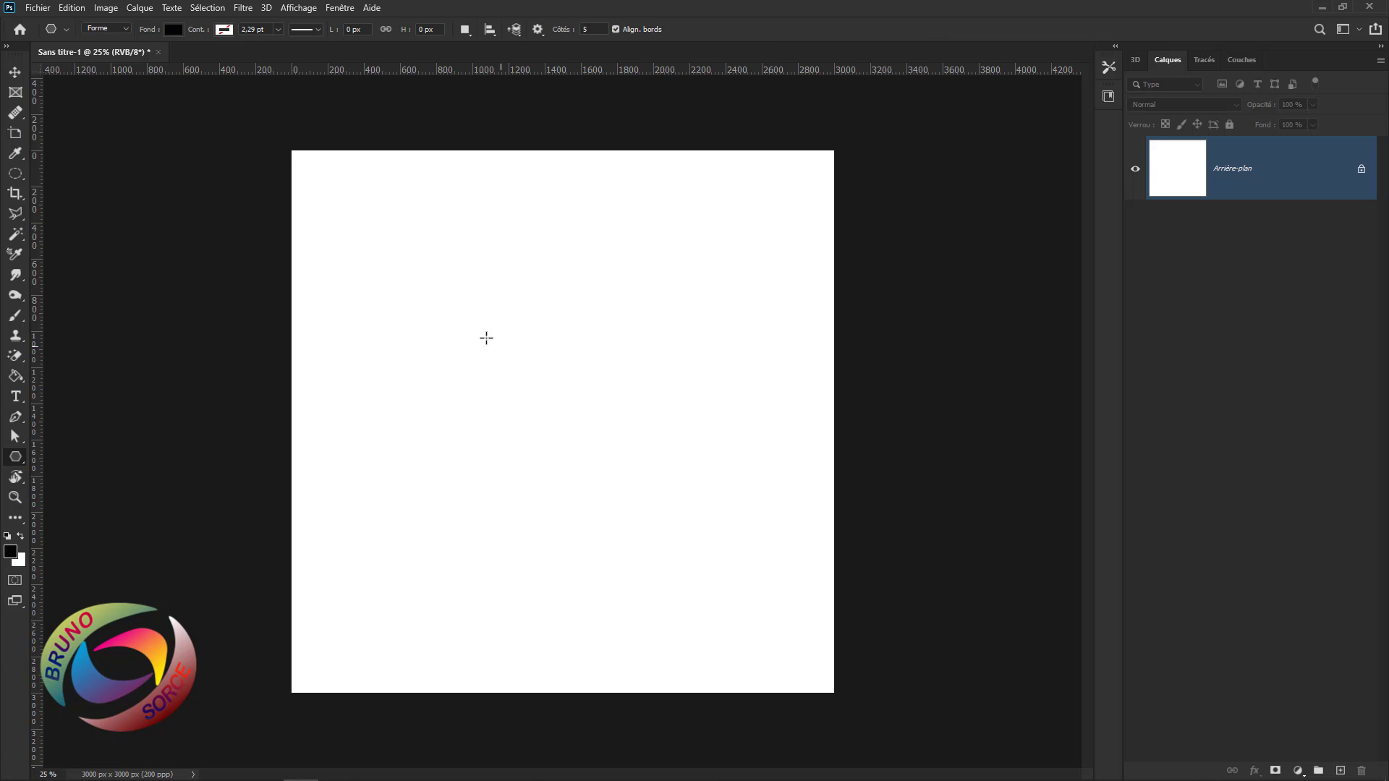
pyautogui.moveTo(477, 332); pyautogui.dragTo(576, 514)
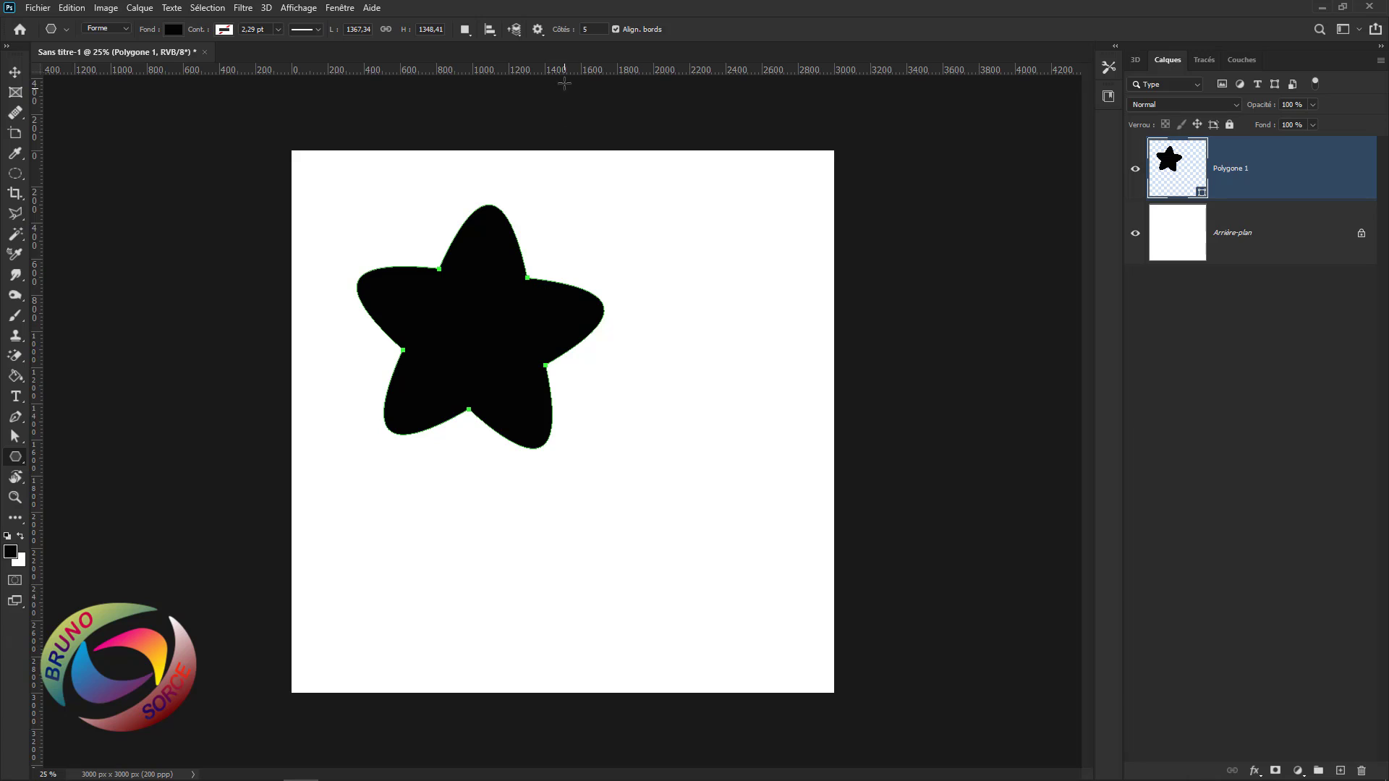
pyautogui.click(537, 31)
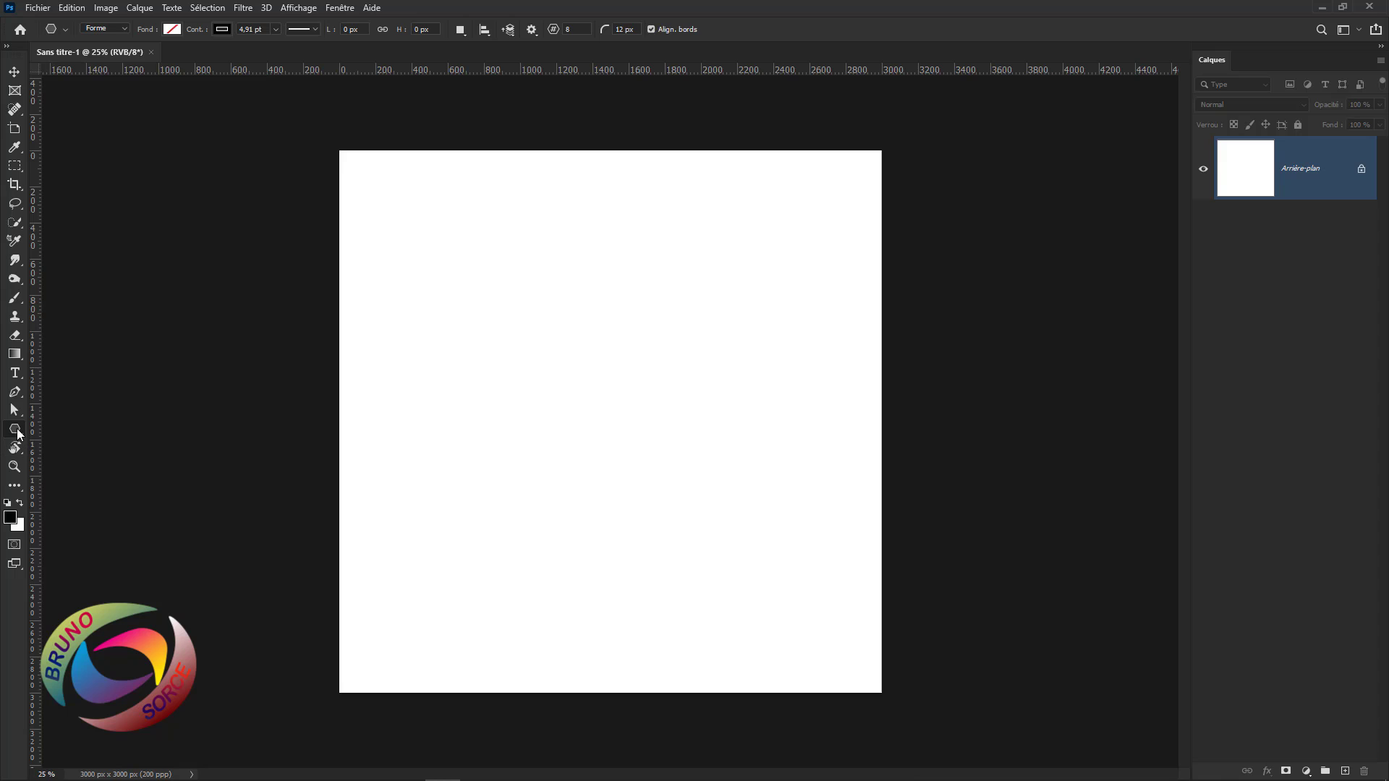
# With the Polygon tool, draw an unfilled six-sided polygon about 1428 by 1237 px near the canvas centre and view the path options
pyautogui.rightClick(18, 434)
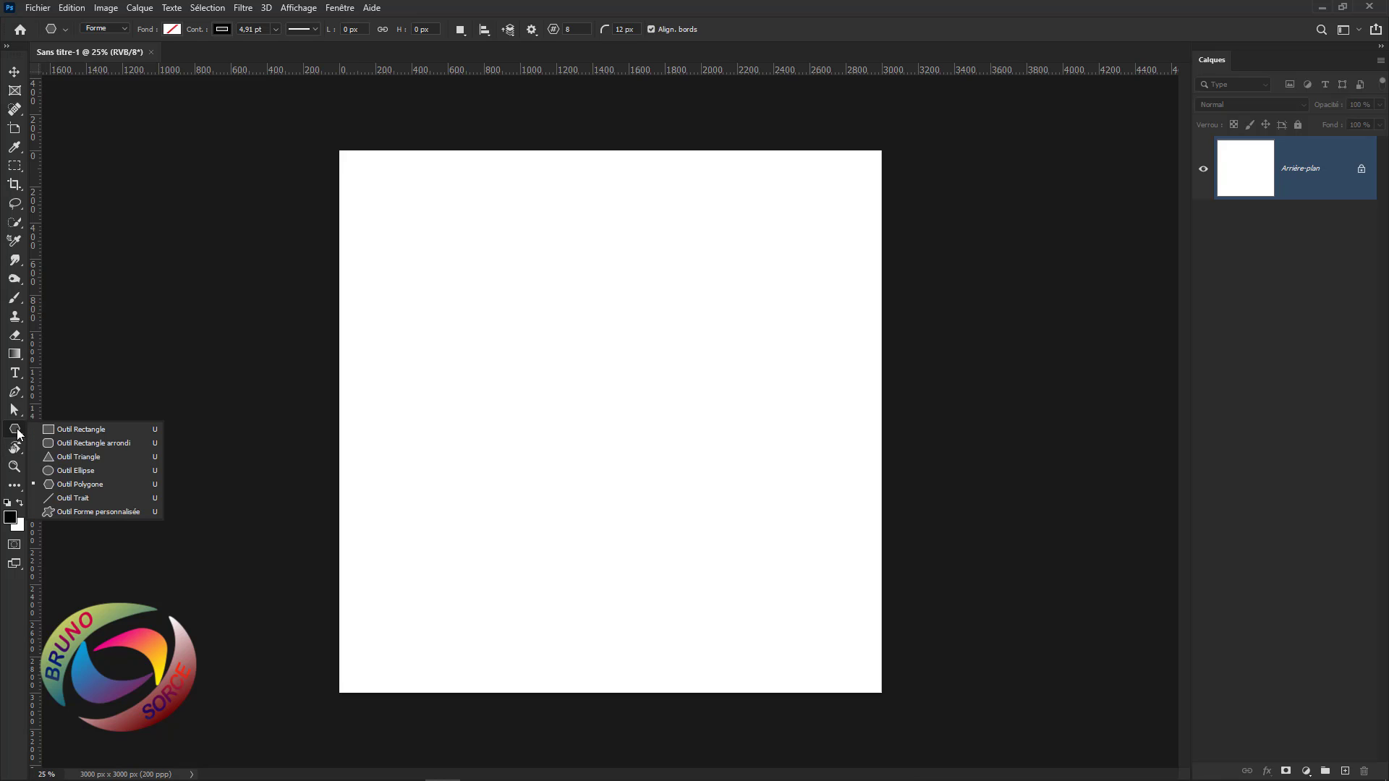
pyautogui.click(78, 486)
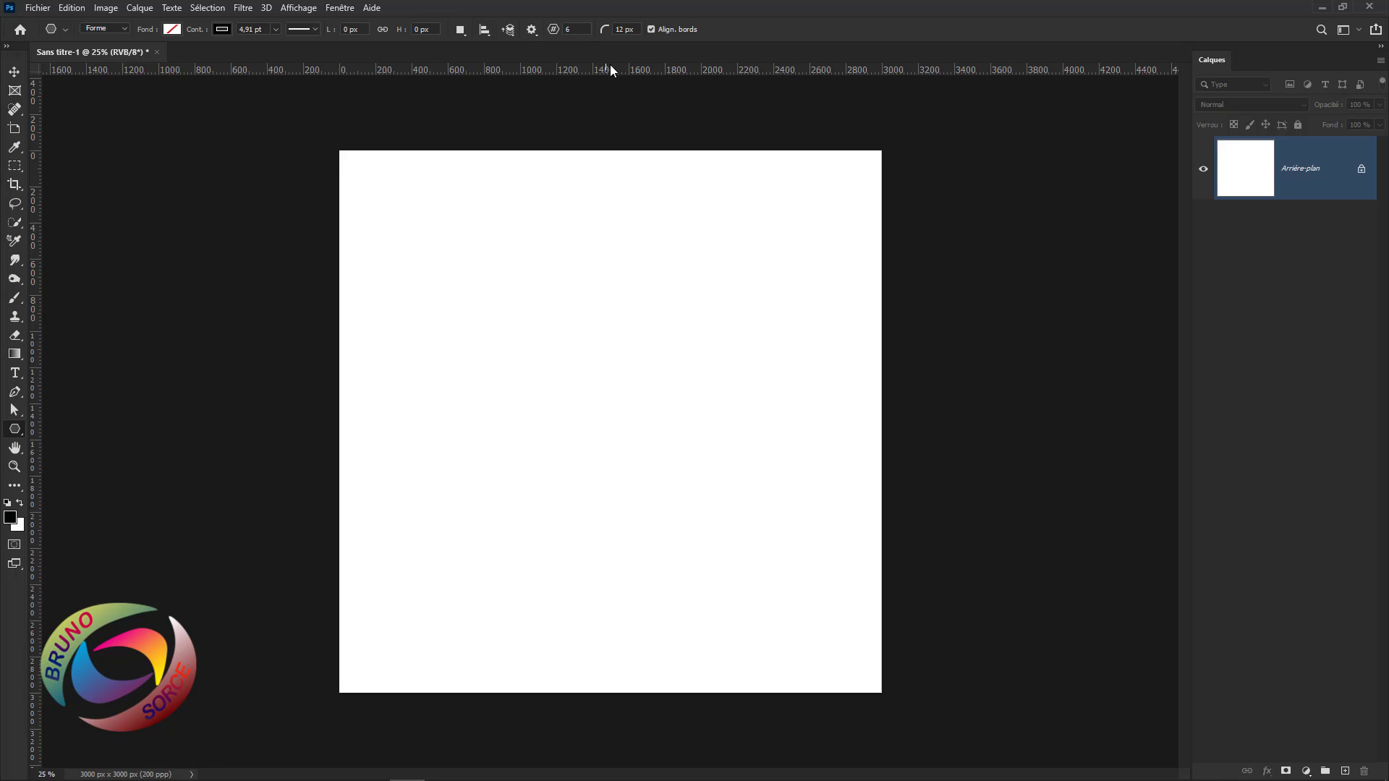
pyautogui.moveTo(460, 263); pyautogui.dragTo(716, 571)
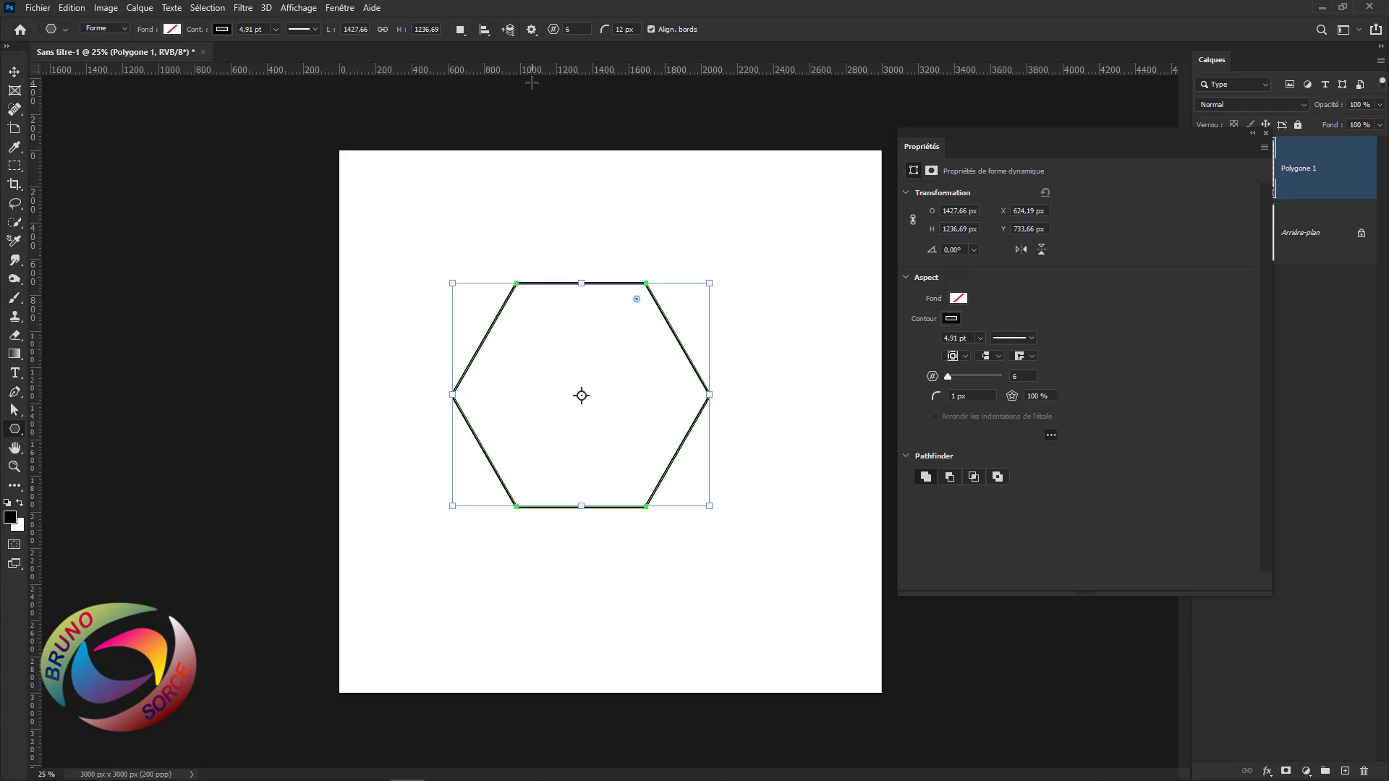
pyautogui.click(533, 30)
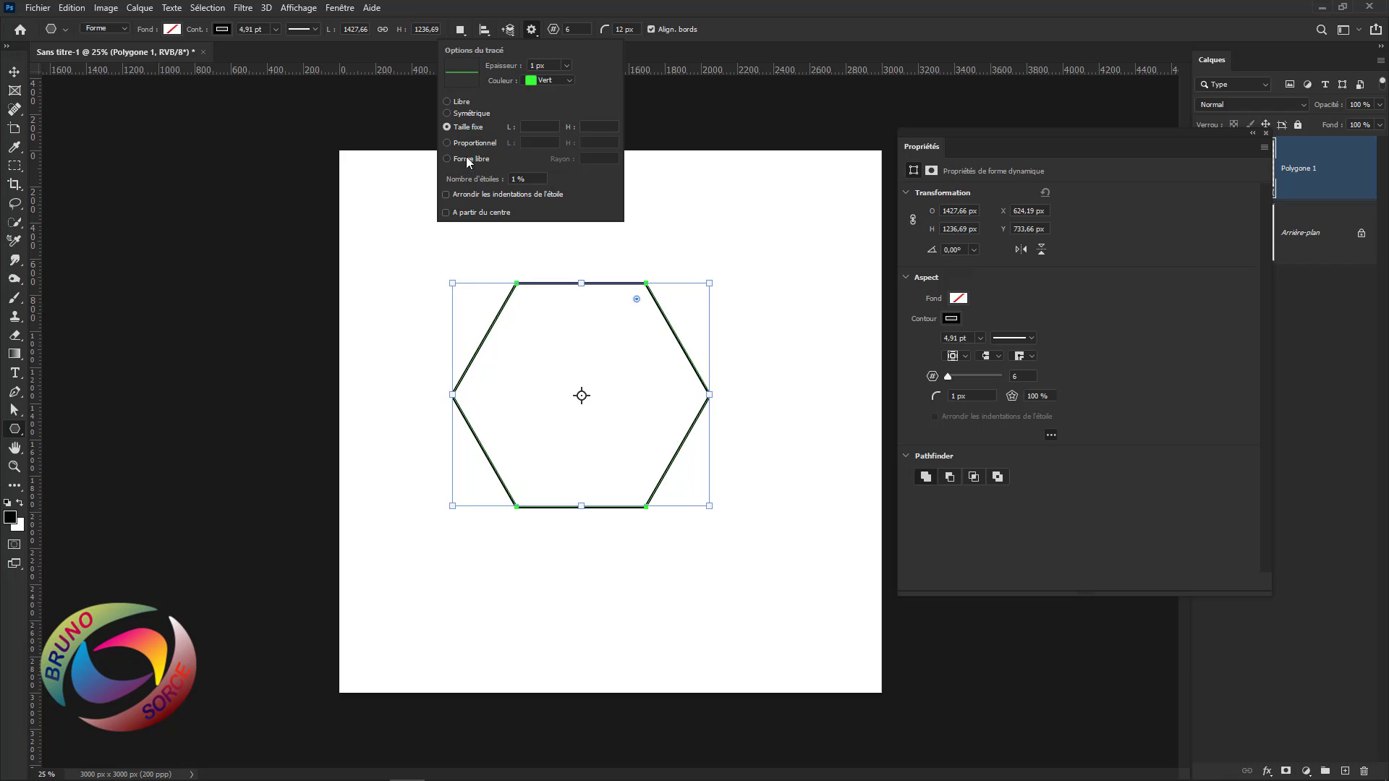
pyautogui.click(715, 33)
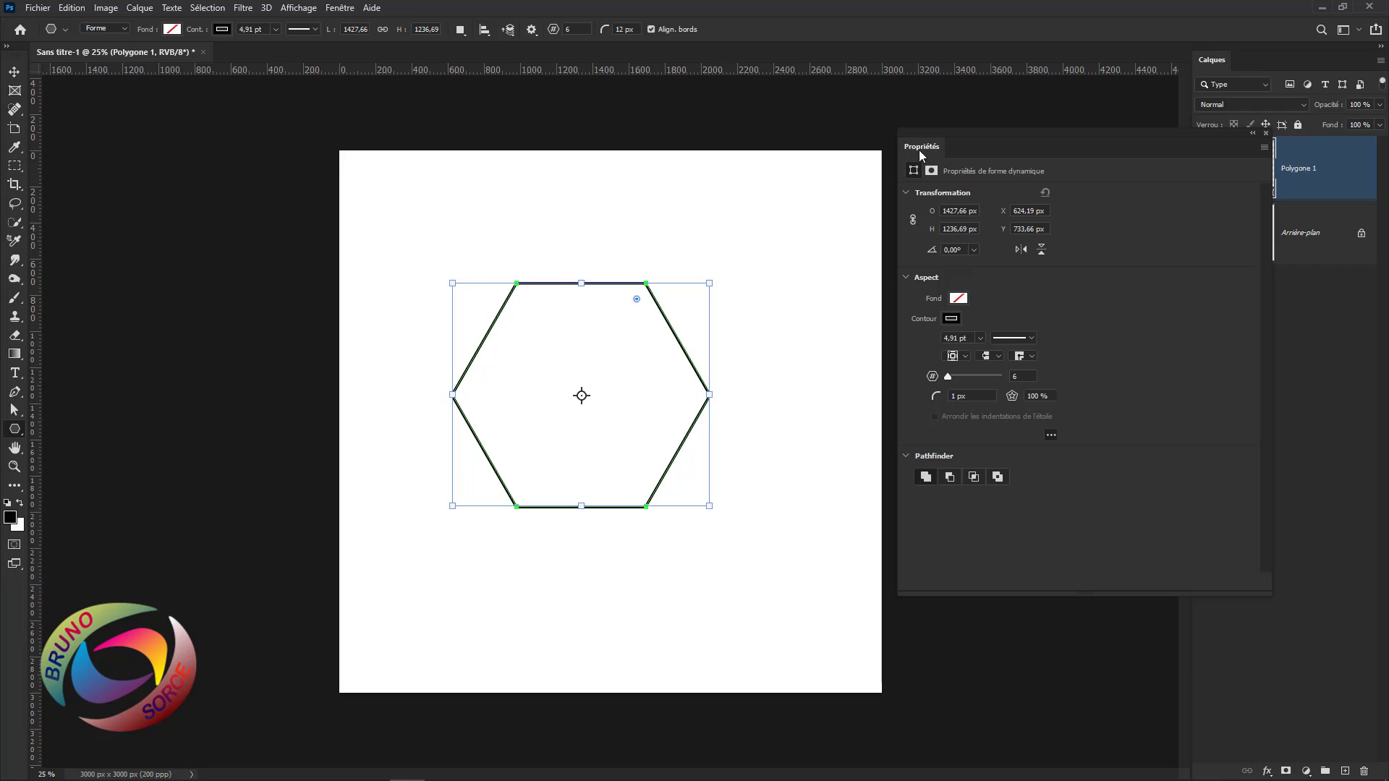
# Fill the hexagon with the recently used red
pyautogui.moveTo(1010, 139); pyautogui.dragTo(873, 132)
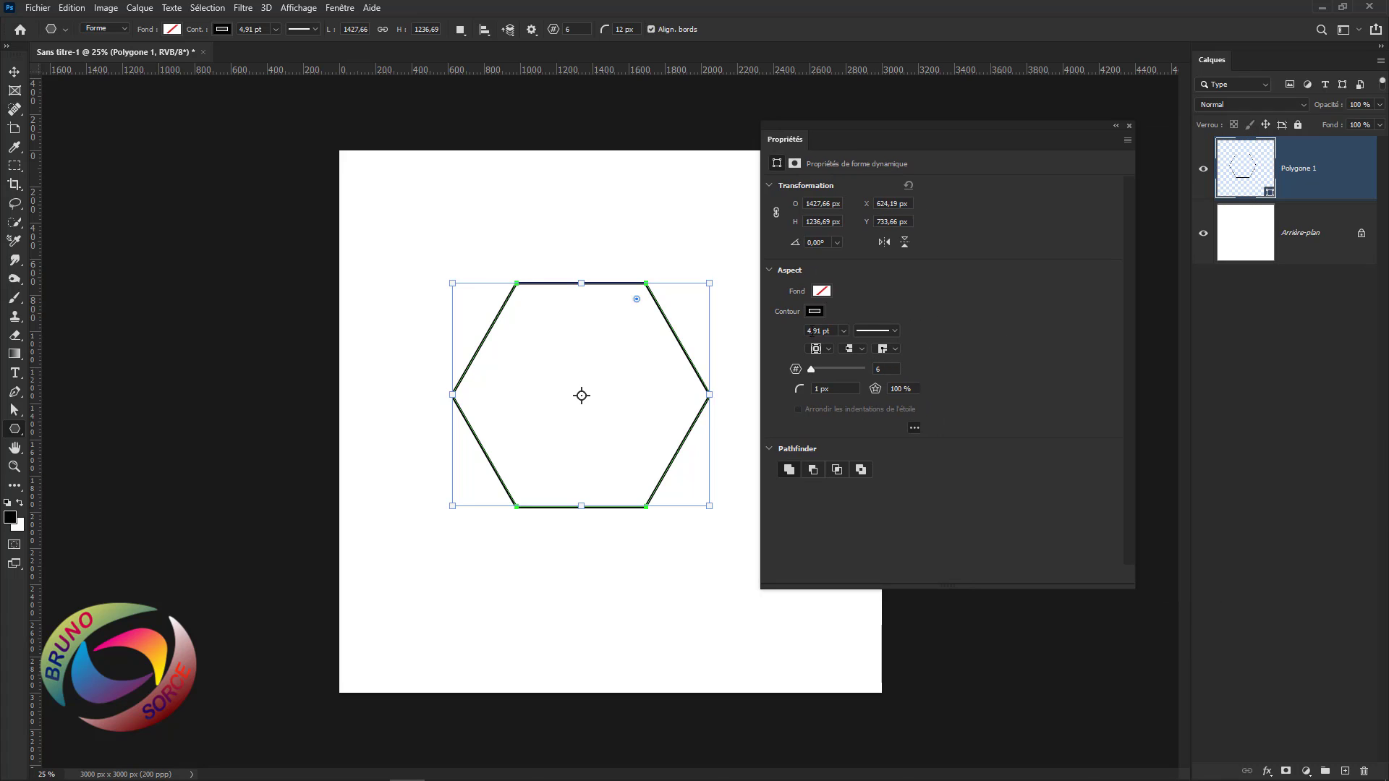
pyautogui.click(821, 291)
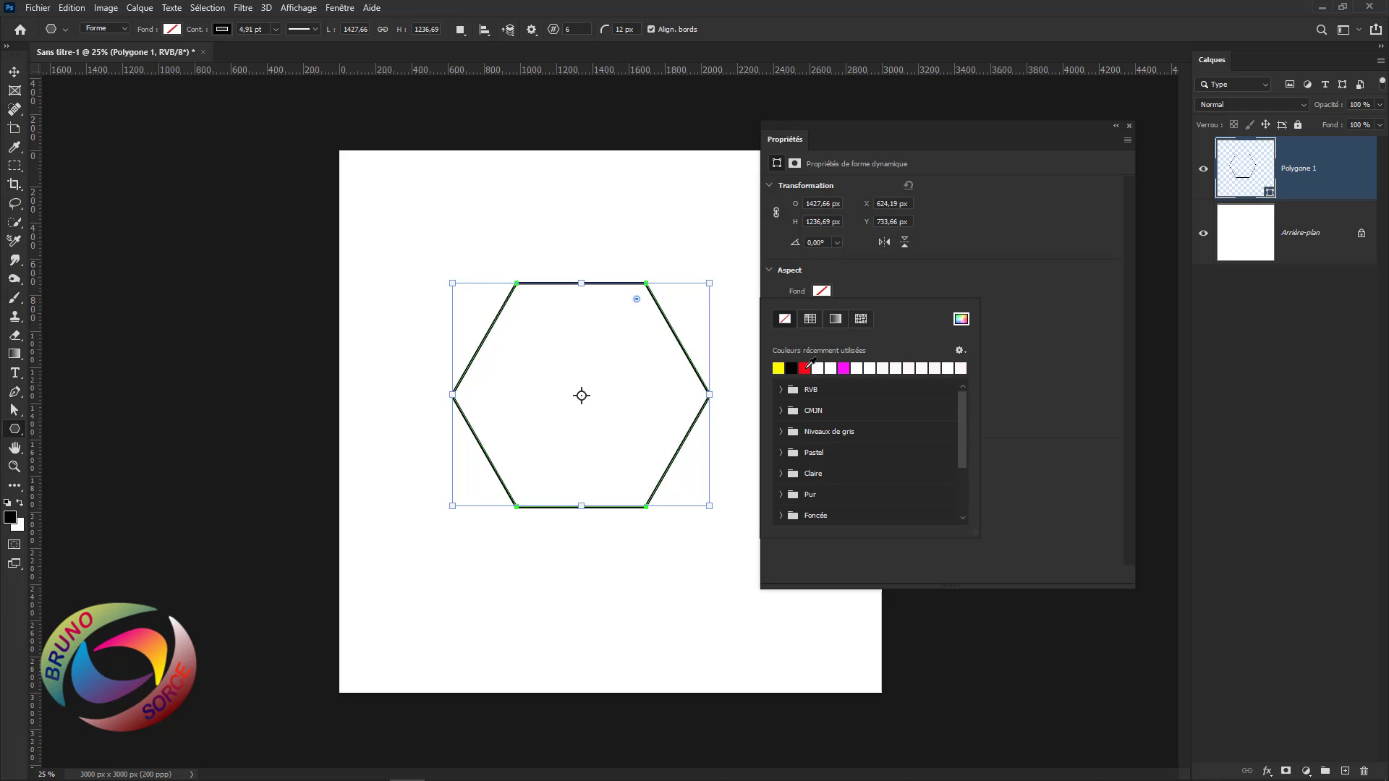
pyautogui.click(805, 367)
pyautogui.click(962, 272)
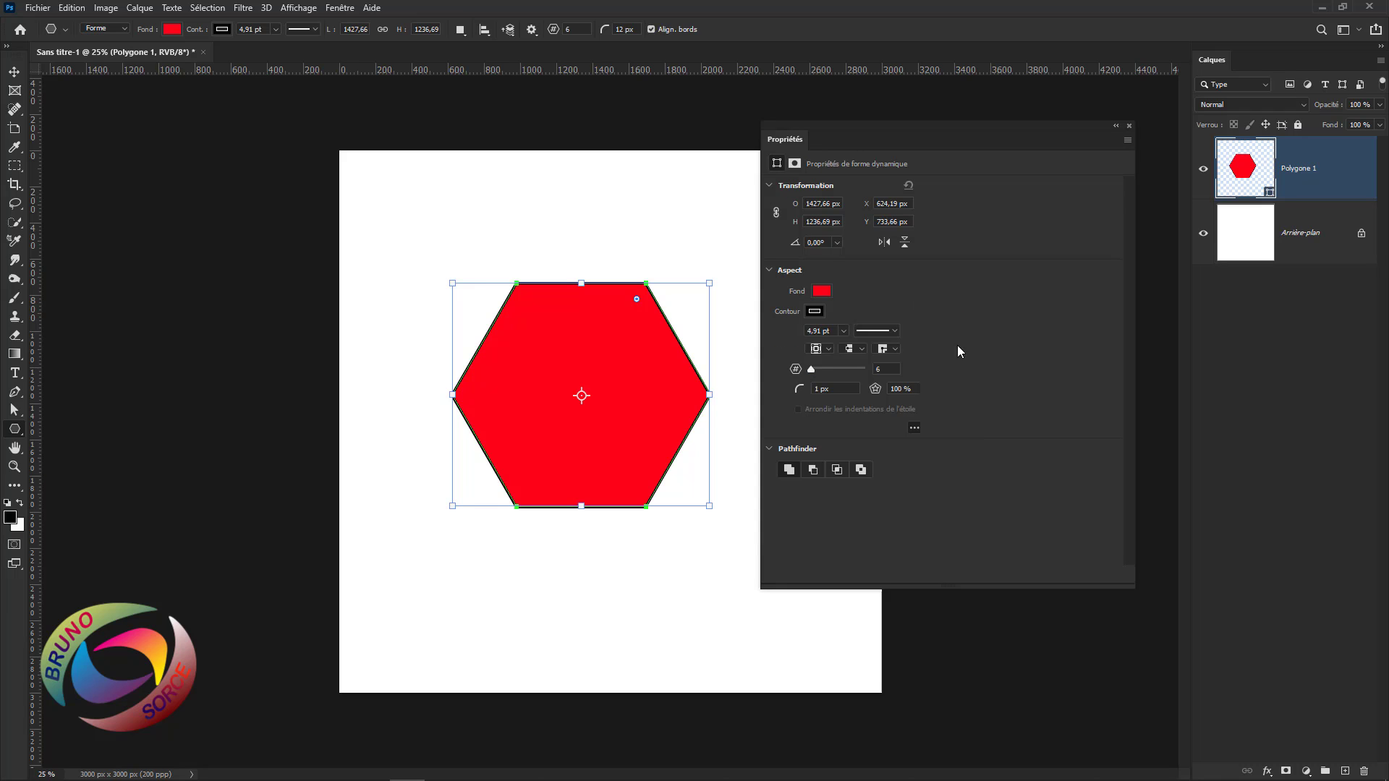
# Give the hexagon a black outline 15.6 pt thick
pyautogui.click(814, 312)
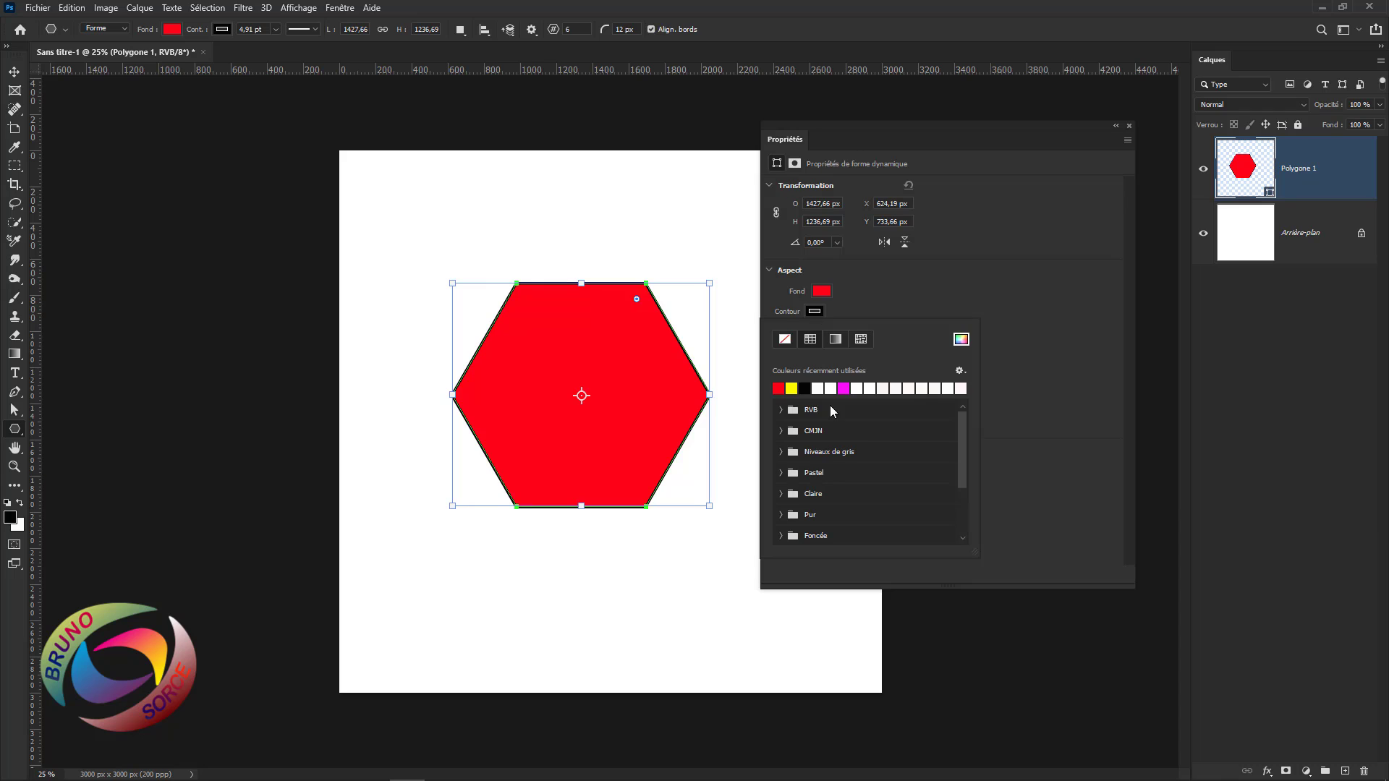
pyautogui.click(803, 389)
pyautogui.click(930, 289)
pyautogui.click(843, 331)
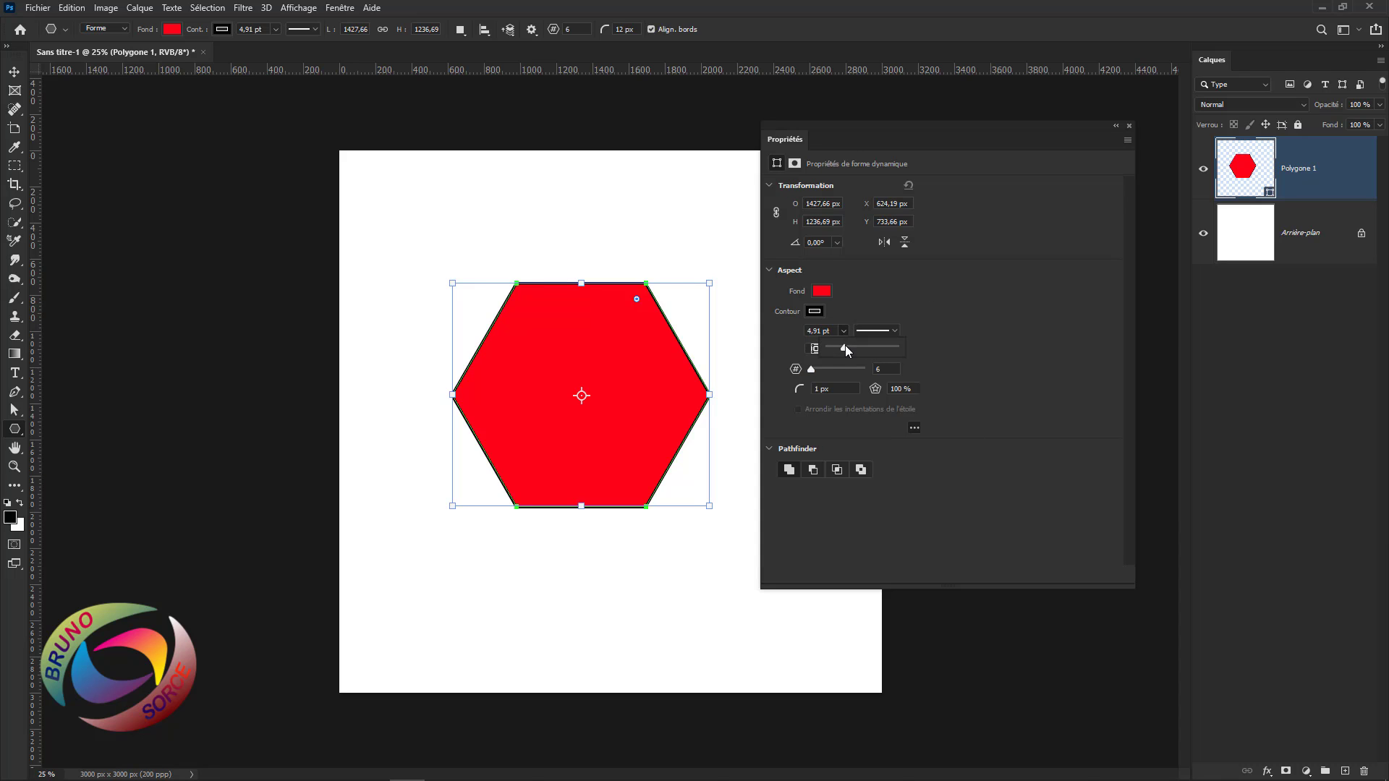
pyautogui.moveTo(844, 346); pyautogui.dragTo(844, 348)
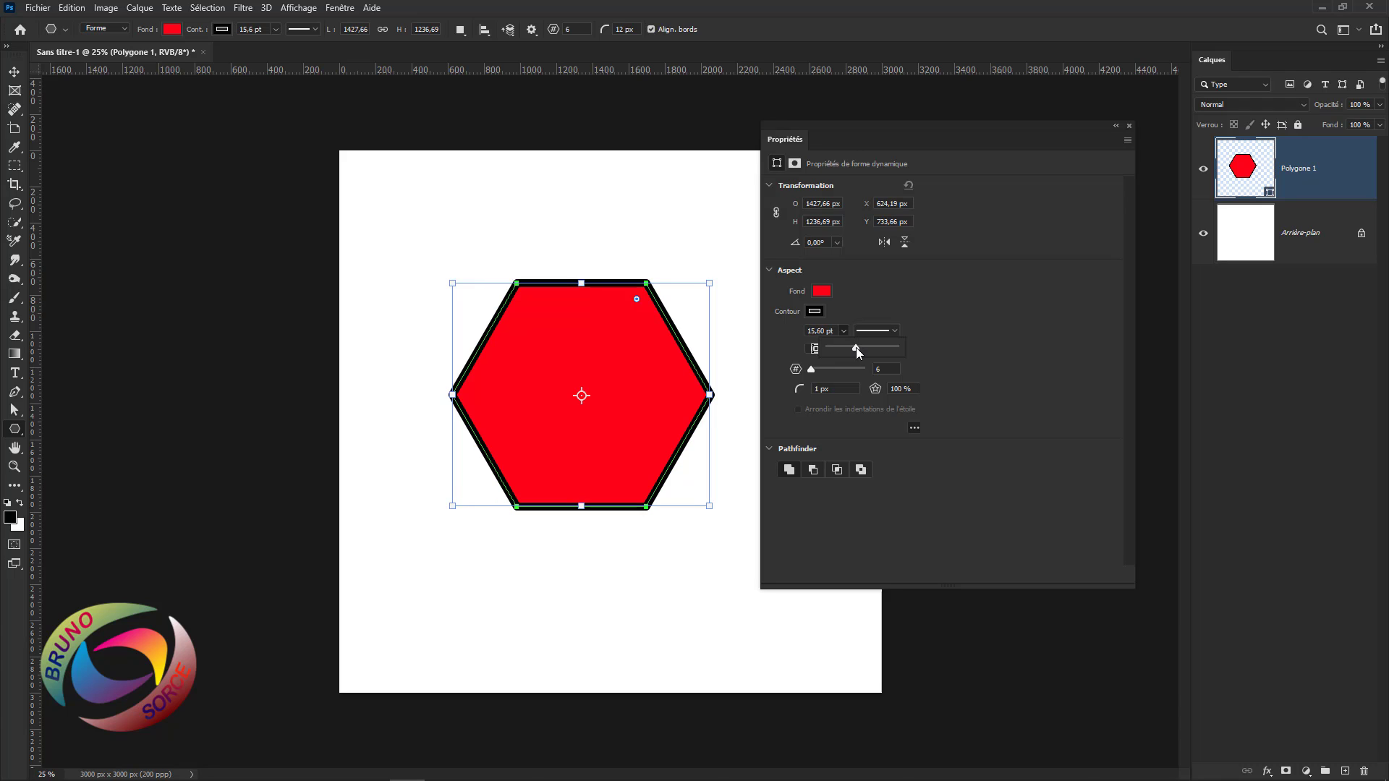
pyautogui.click(973, 319)
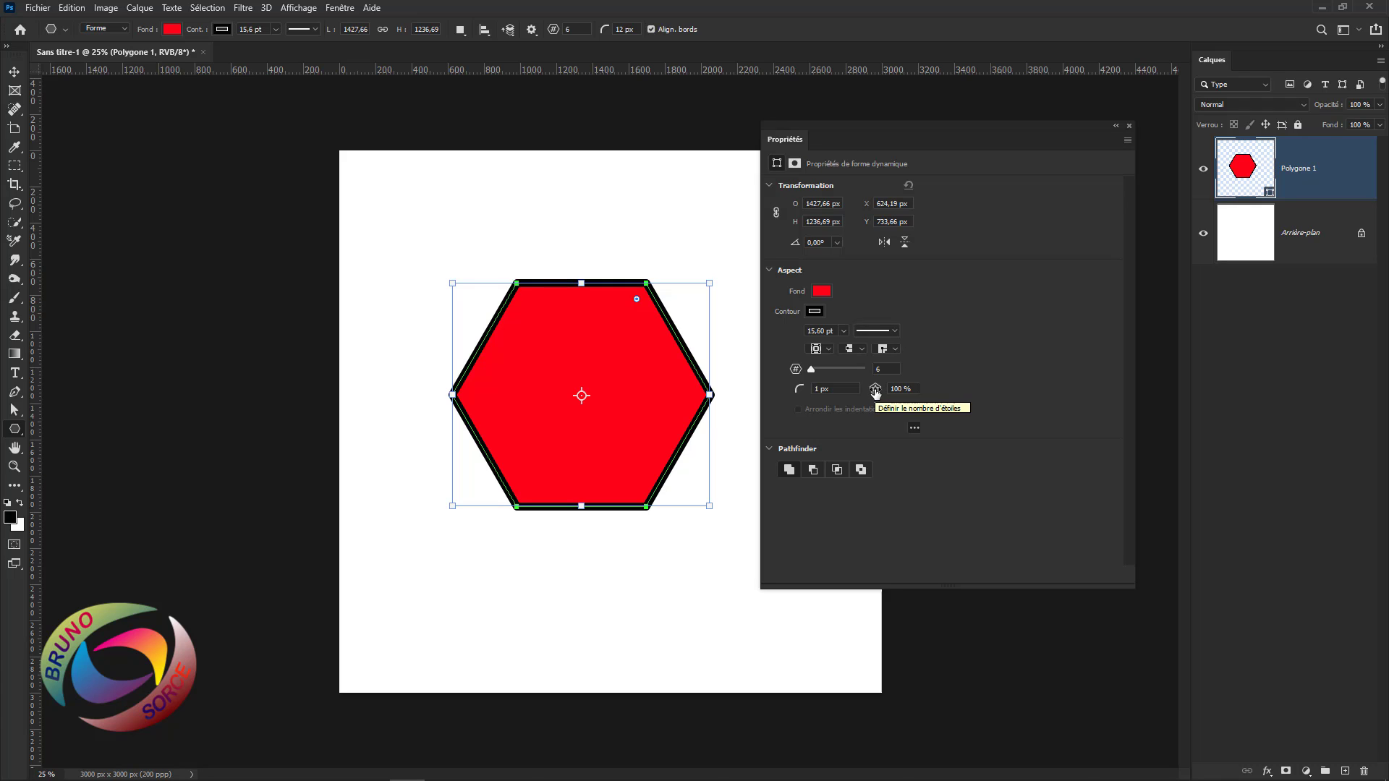
# Turn the hexagon into a five-pointed star with a star ratio of 45 %
pyautogui.moveTo(875, 392); pyautogui.dragTo(835, 398)
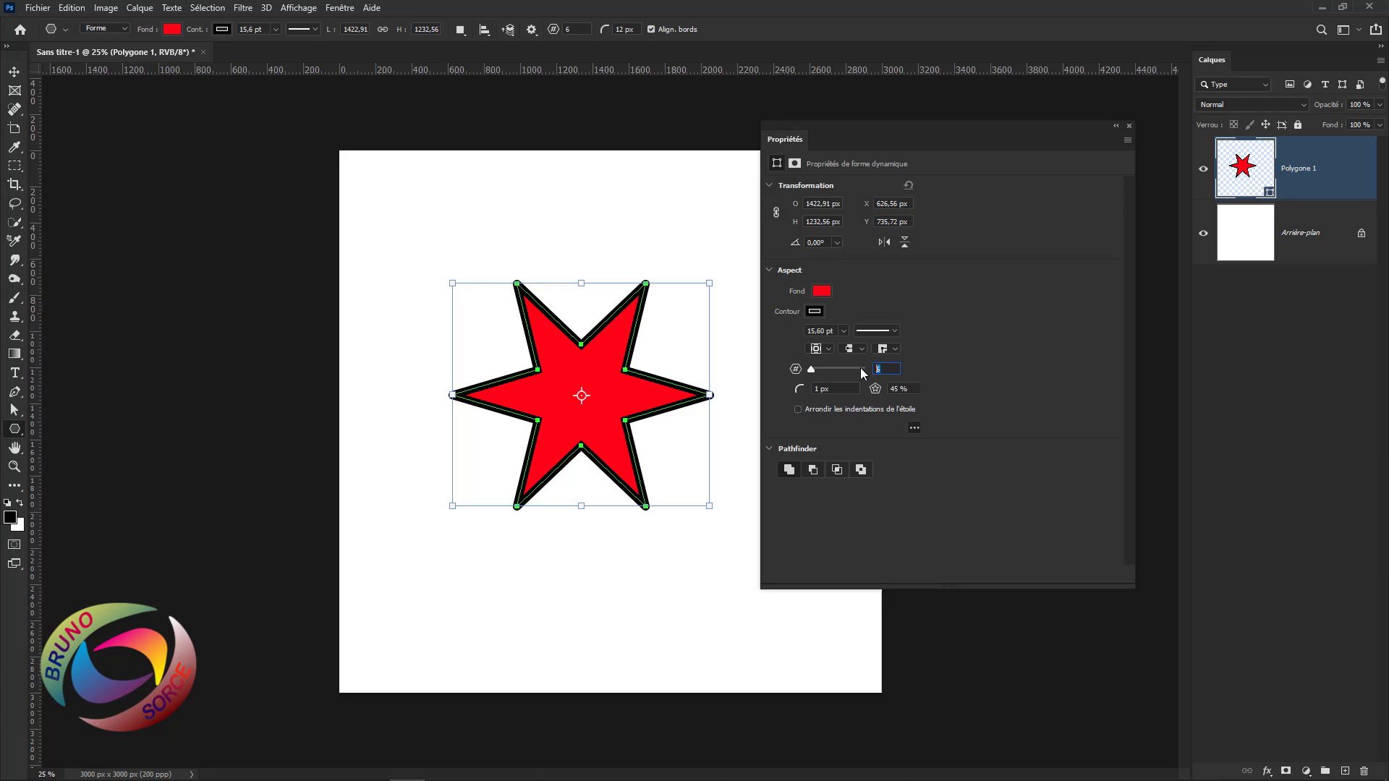
pyautogui.write('5')
pyautogui.press('Return')
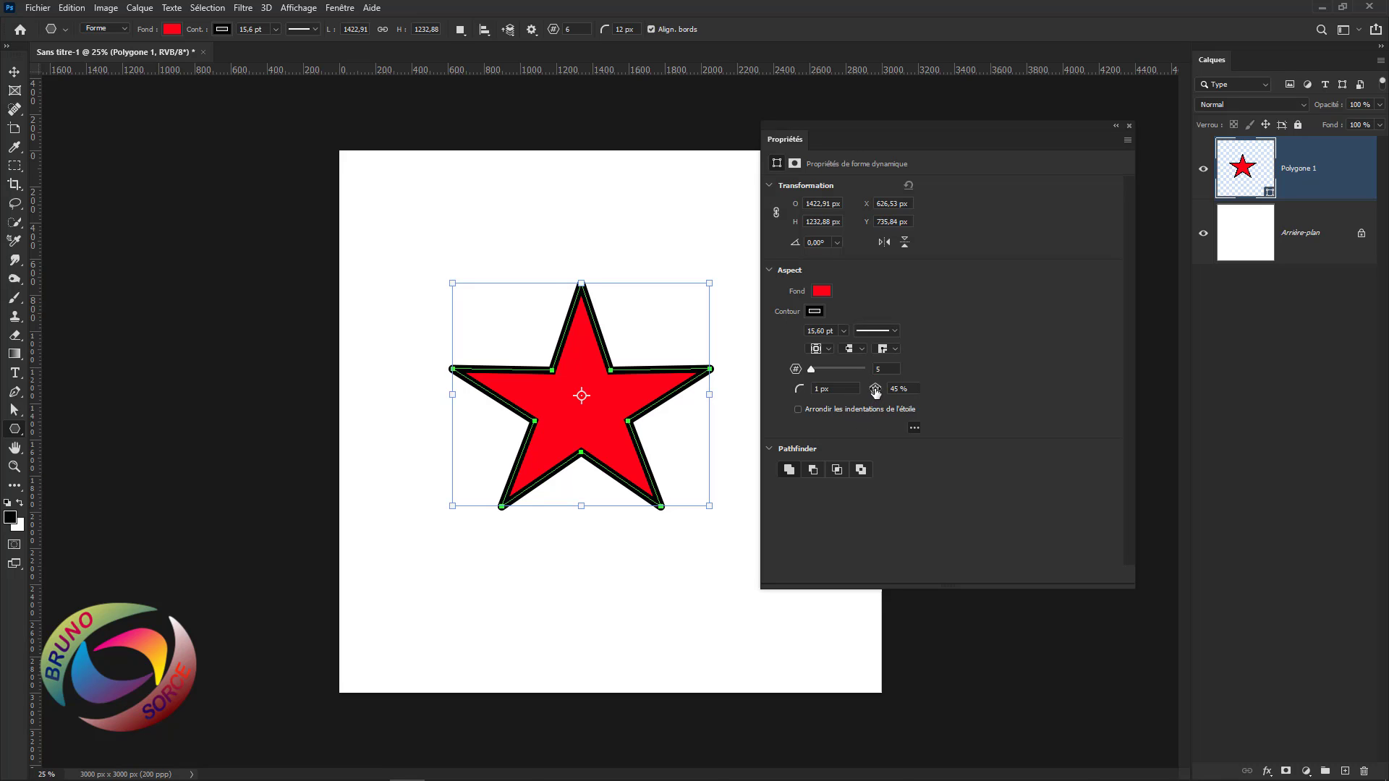
# Adjust the indentation of the five-pointed star by setting its star ratio to 49 %
pyautogui.moveTo(875, 391)
pyautogui.mouseDown()
pyautogui.moveTo(891, 393)
pyautogui.moveTo(854, 394)
pyautogui.moveTo(877, 392)
pyautogui.mouseUp()
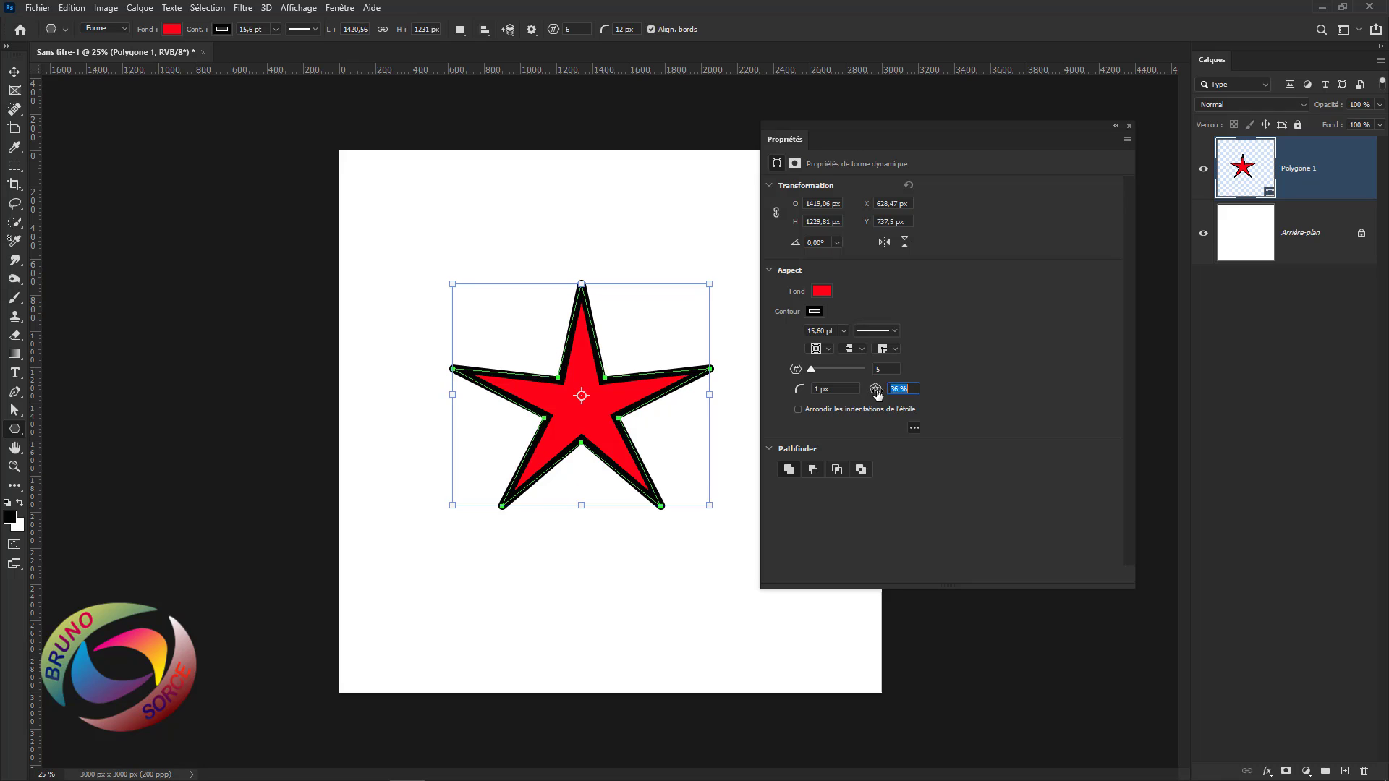
pyautogui.write('49')
pyautogui.press('Return')
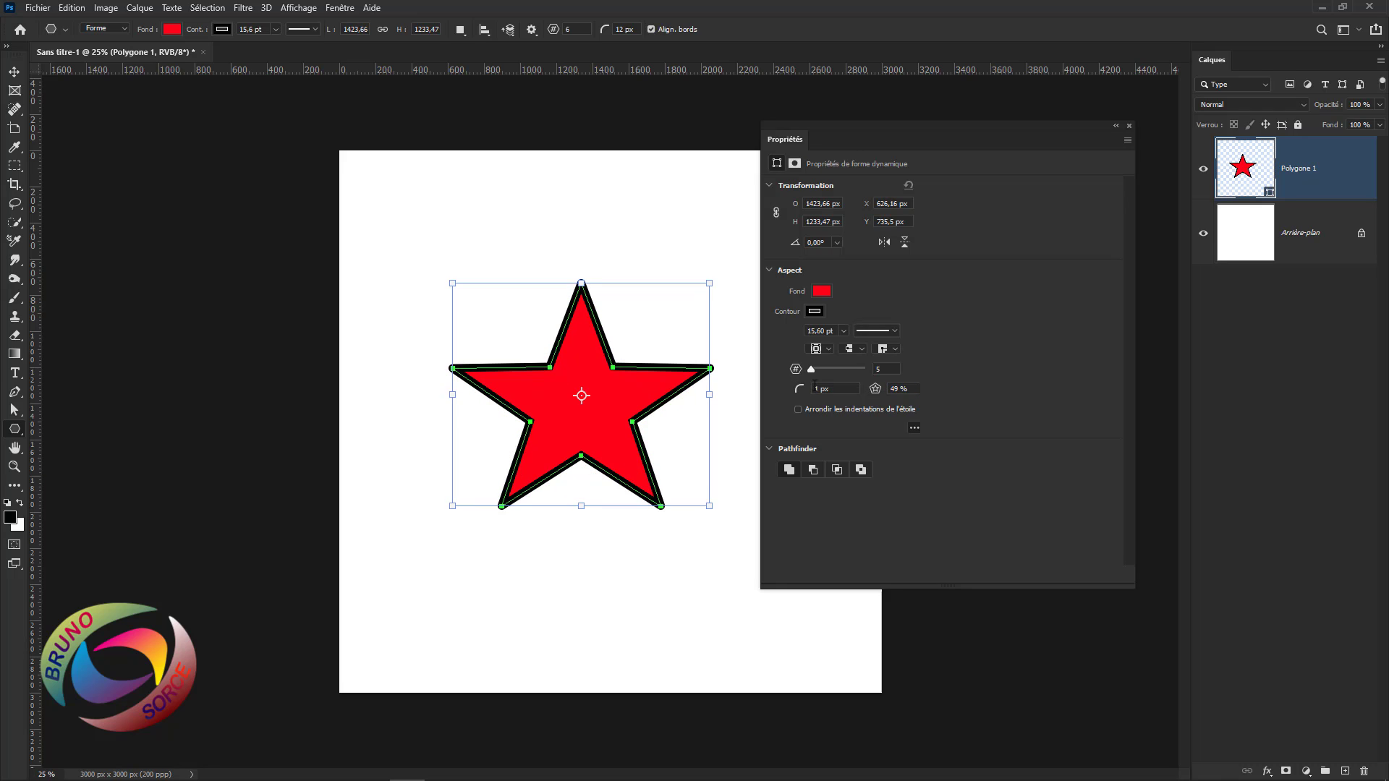
# Set the star's number of points to 50
pyautogui.click(884, 370)
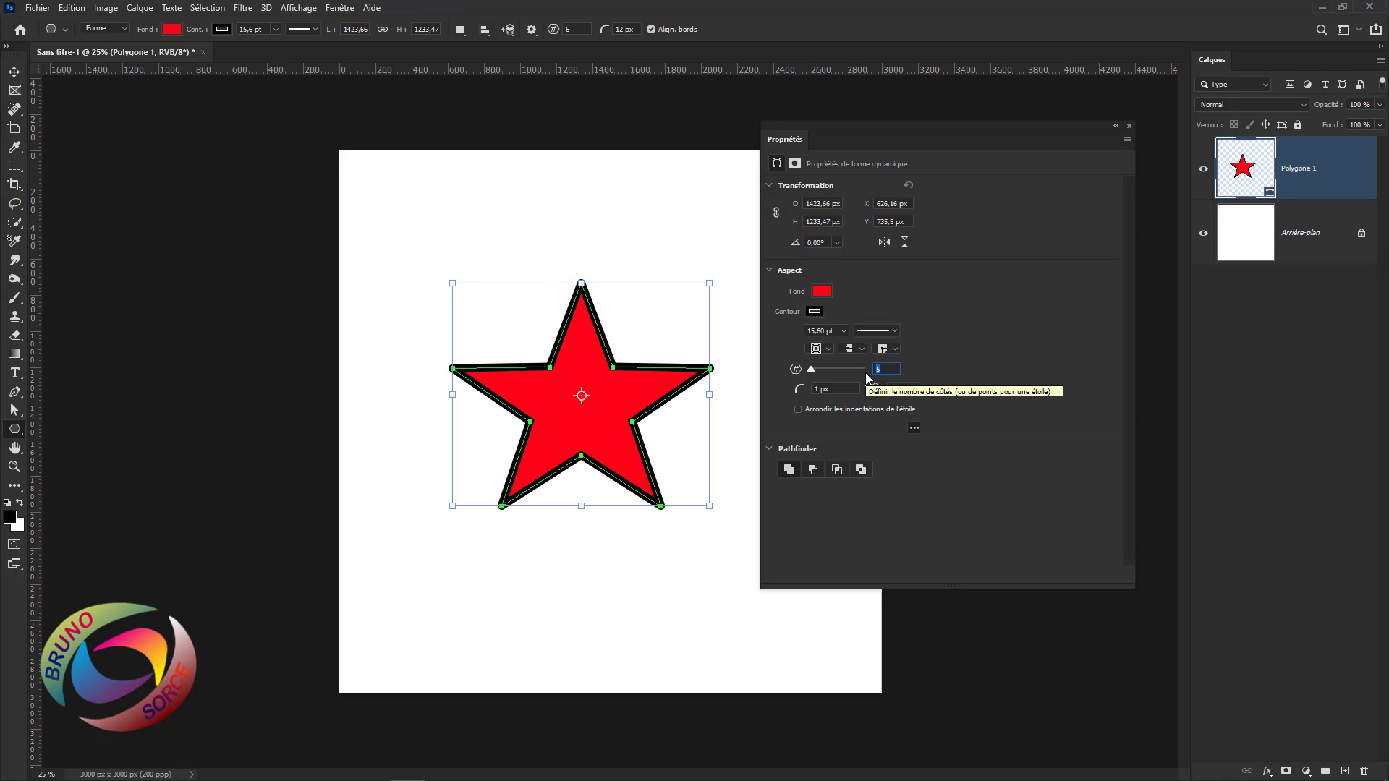
pyautogui.write('50')
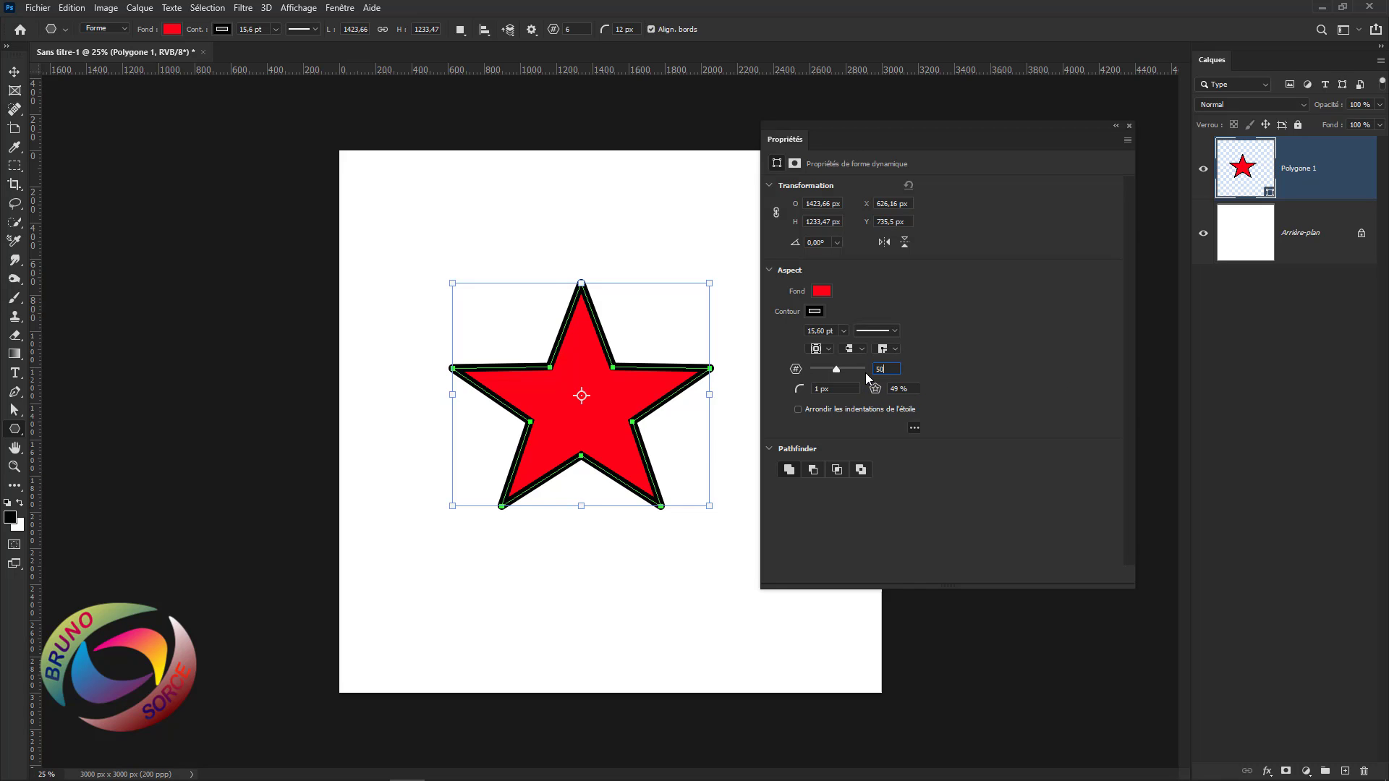
pyautogui.press('Return')
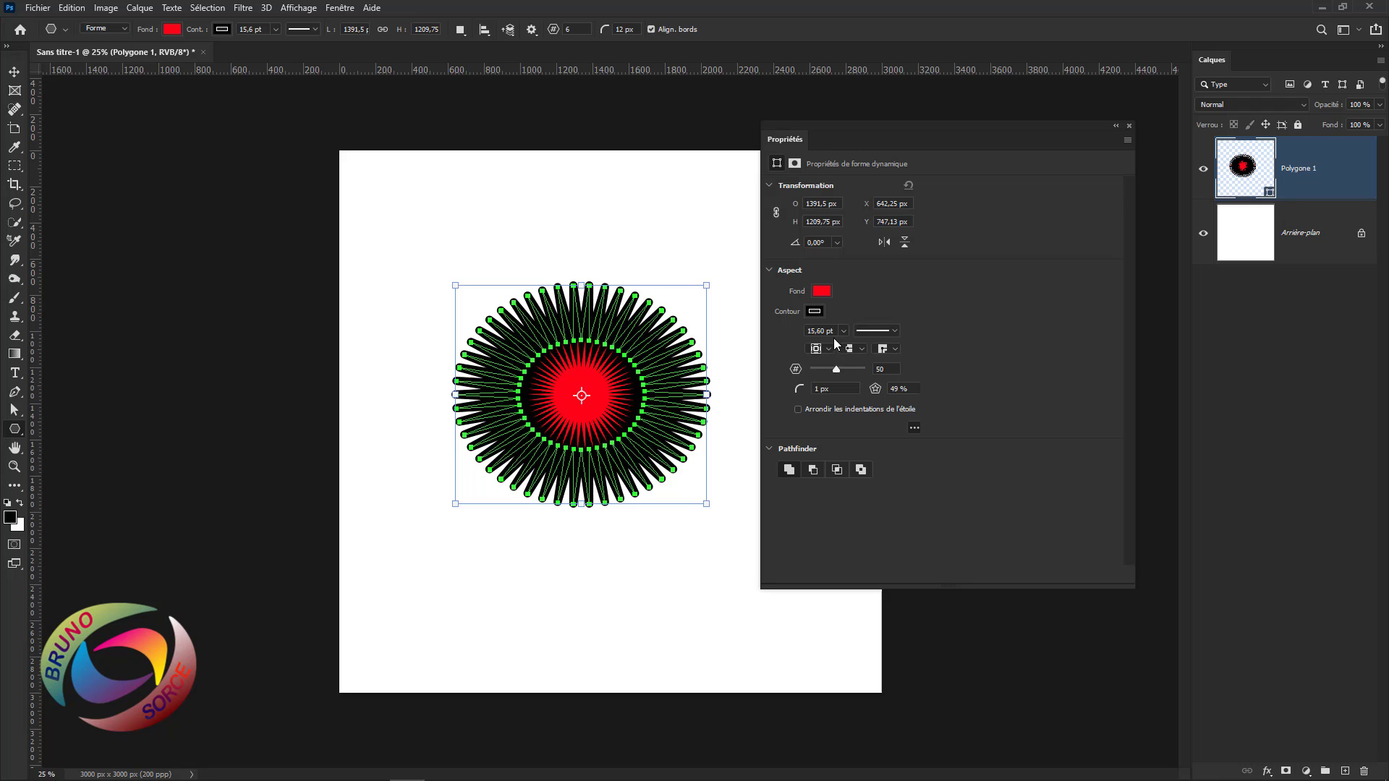
# Remove the outline from the 50-pointed star and lower its star ratio to 20 %
pyautogui.click(814, 312)
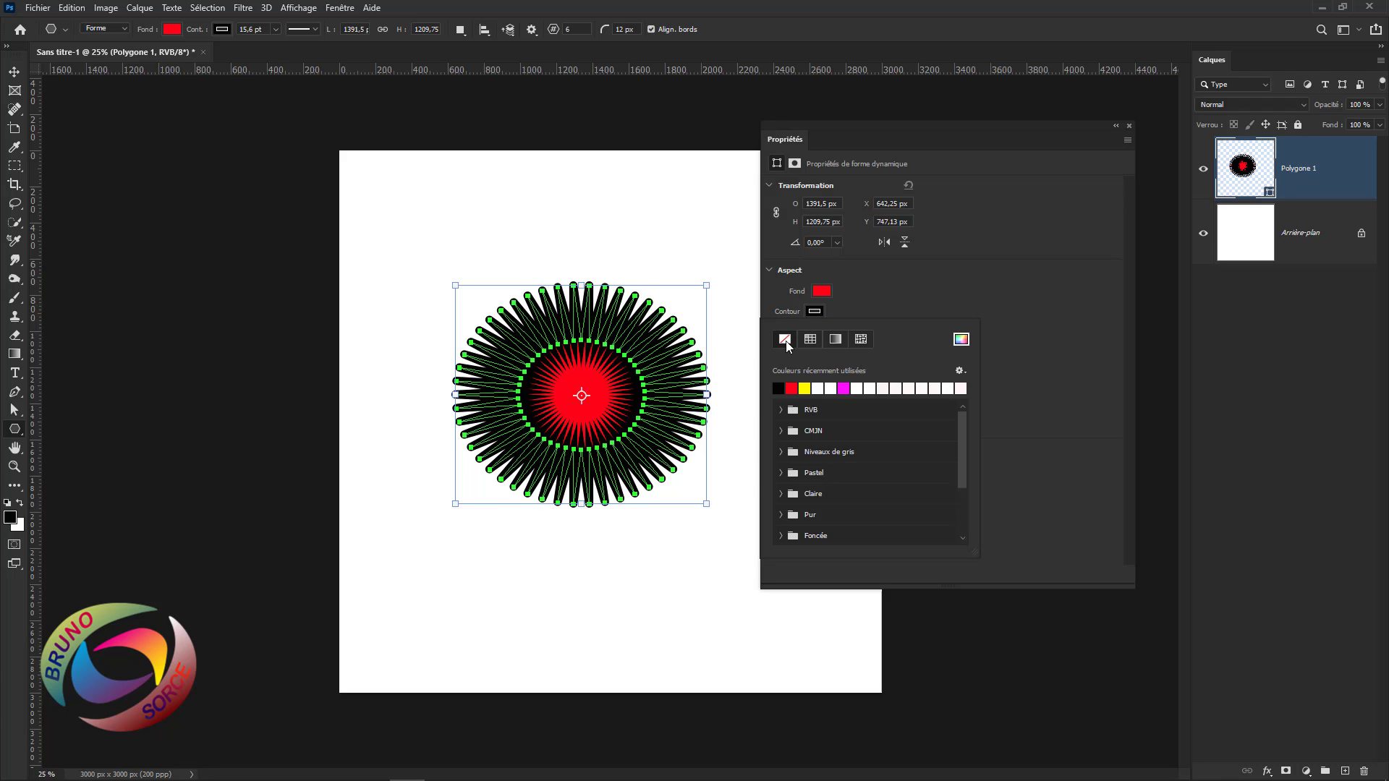
pyautogui.click(785, 341)
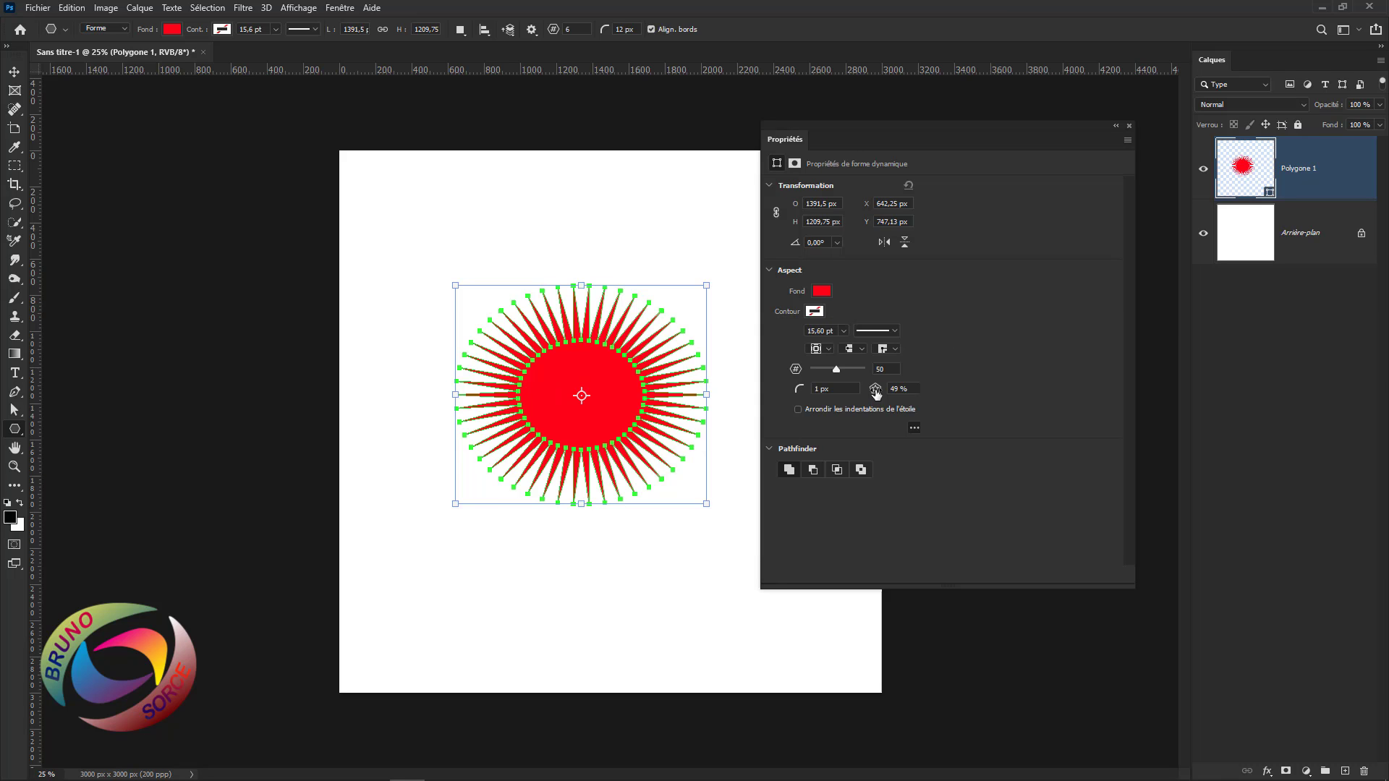
pyautogui.moveTo(875, 393); pyautogui.dragTo(821, 402)
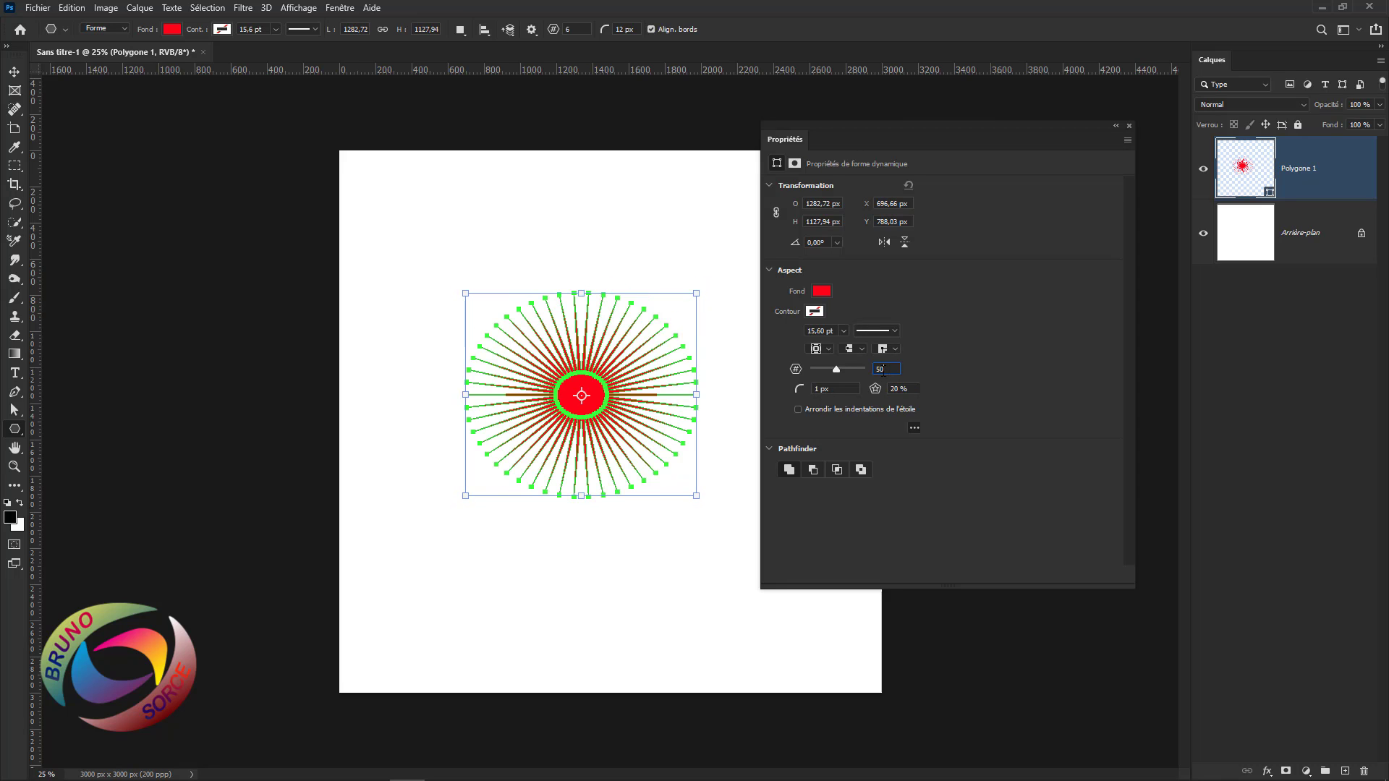
# Turn the star into a plain triangle with 3 sides and a star ratio of 100 %
pyautogui.moveTo(887, 370); pyautogui.dragTo(859, 373)
pyautogui.write('3')
pyautogui.press('Return')
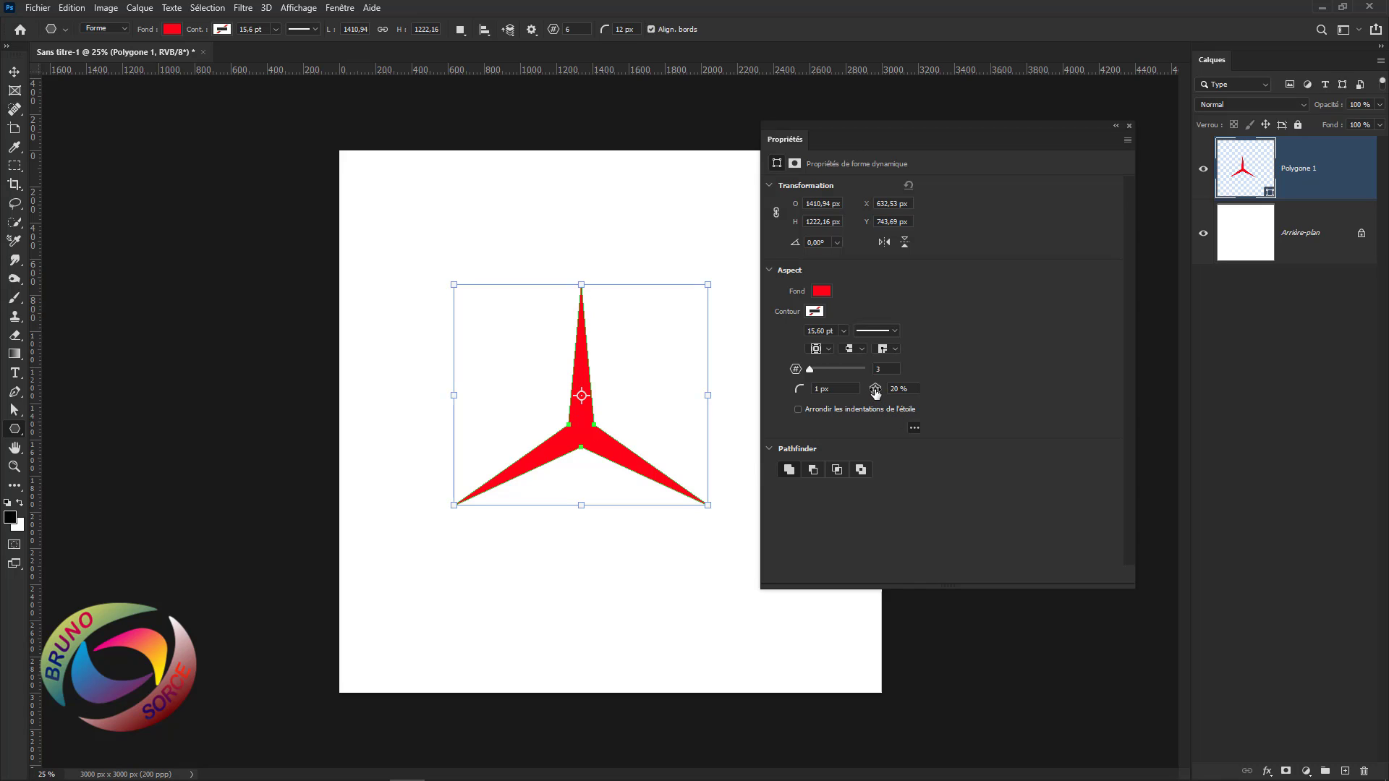
pyautogui.moveTo(874, 397); pyautogui.dragTo(1002, 397)
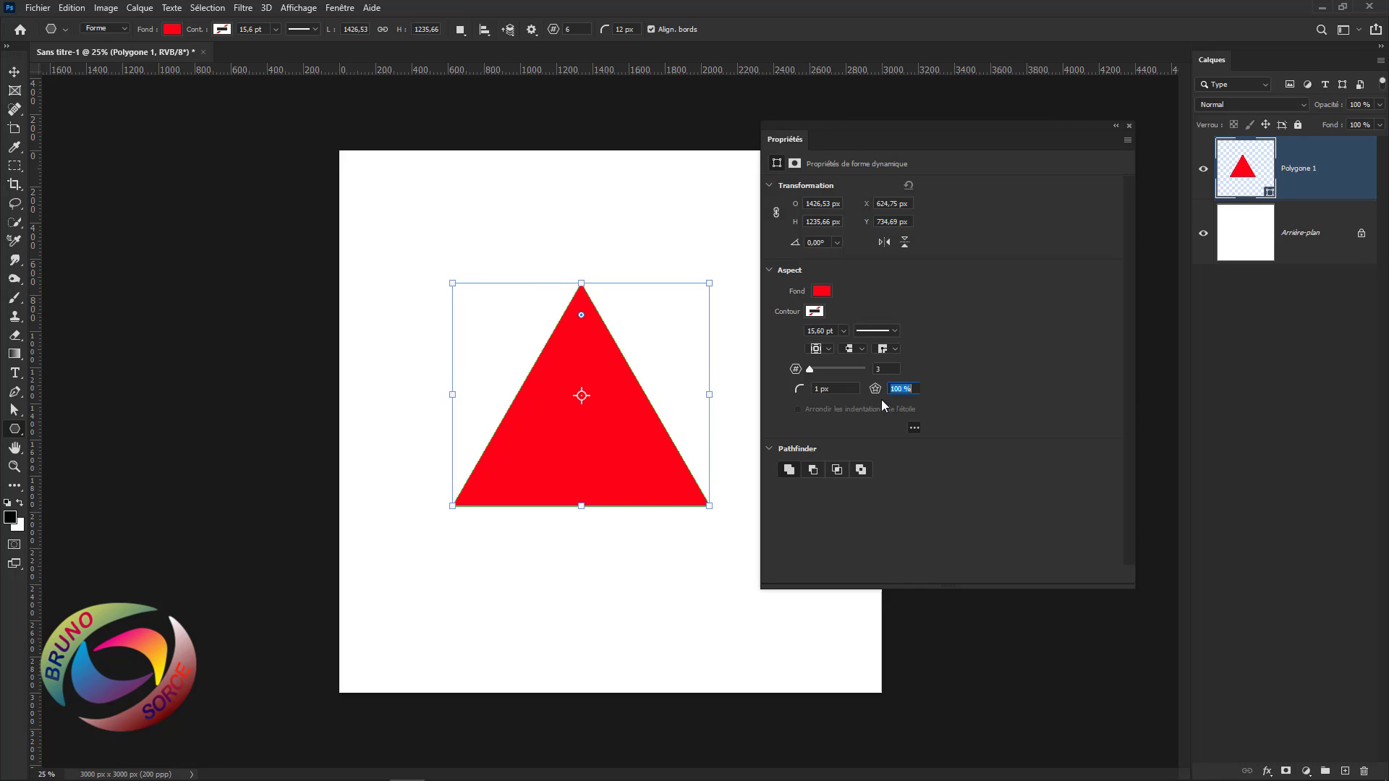
# Turn the triangle into a four-pointed star with a star ratio of 36 %
pyautogui.moveTo(873, 392); pyautogui.dragTo(865, 393)
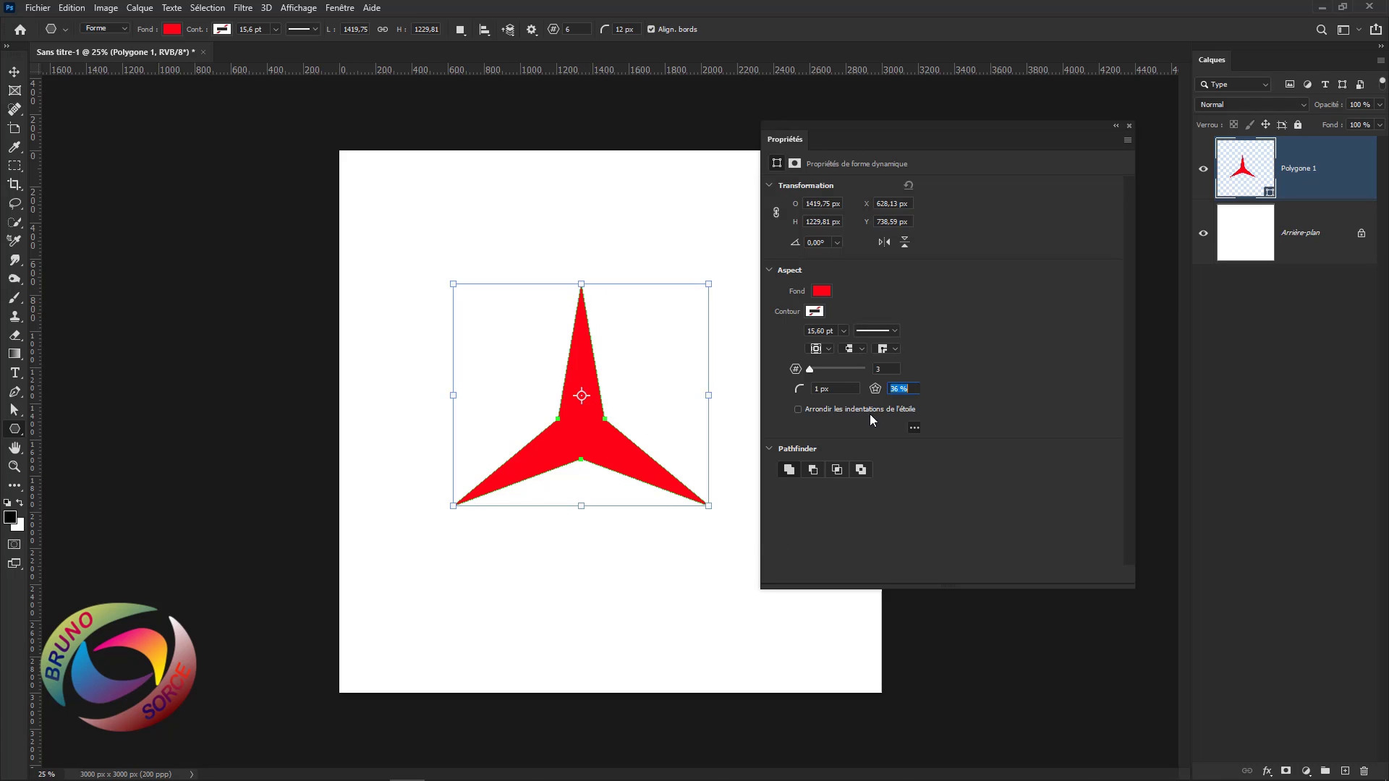
pyautogui.click(887, 369)
pyautogui.write('4')
pyautogui.press('Return')
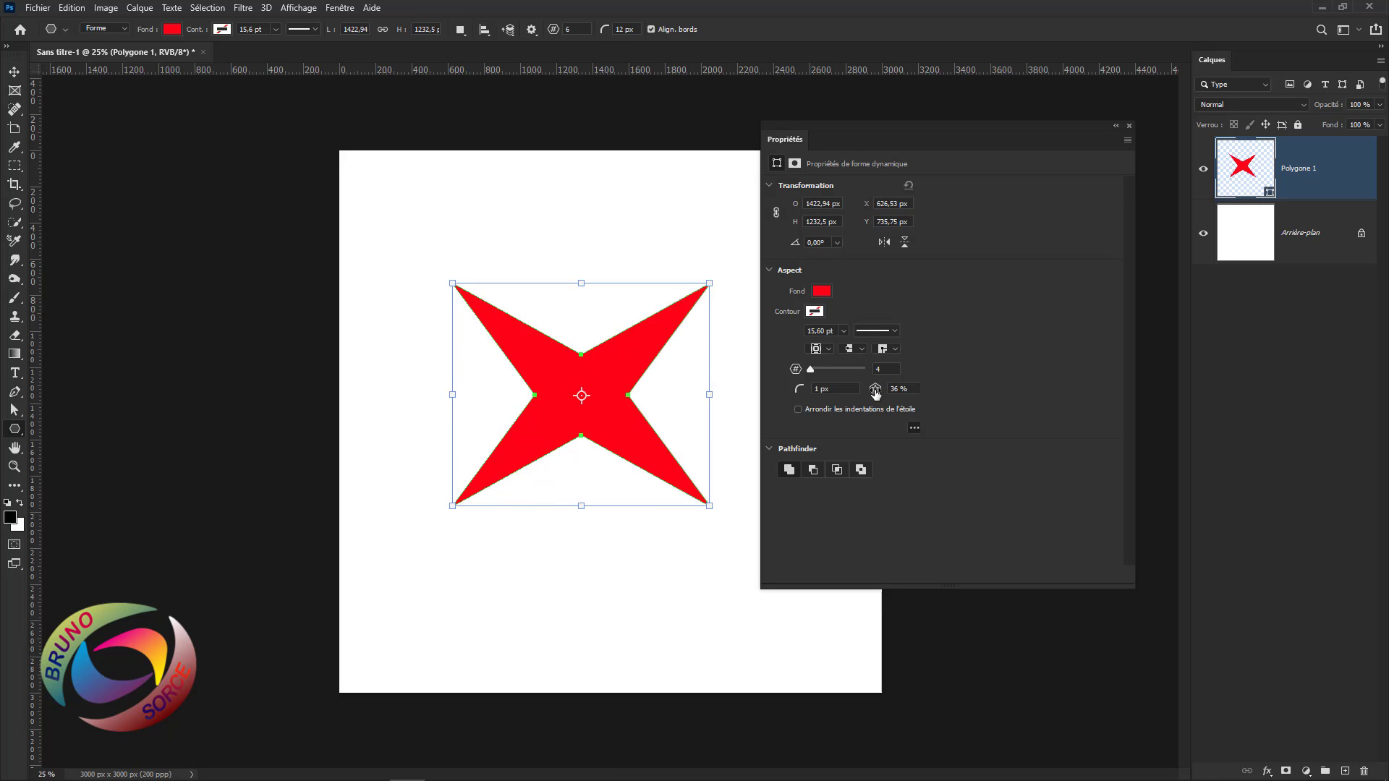
# Vary the four-pointed star's star ratio through 100 %, 24 % and 73 %, finishing at 46 %
pyautogui.moveTo(875, 392); pyautogui.dragTo(969, 395)
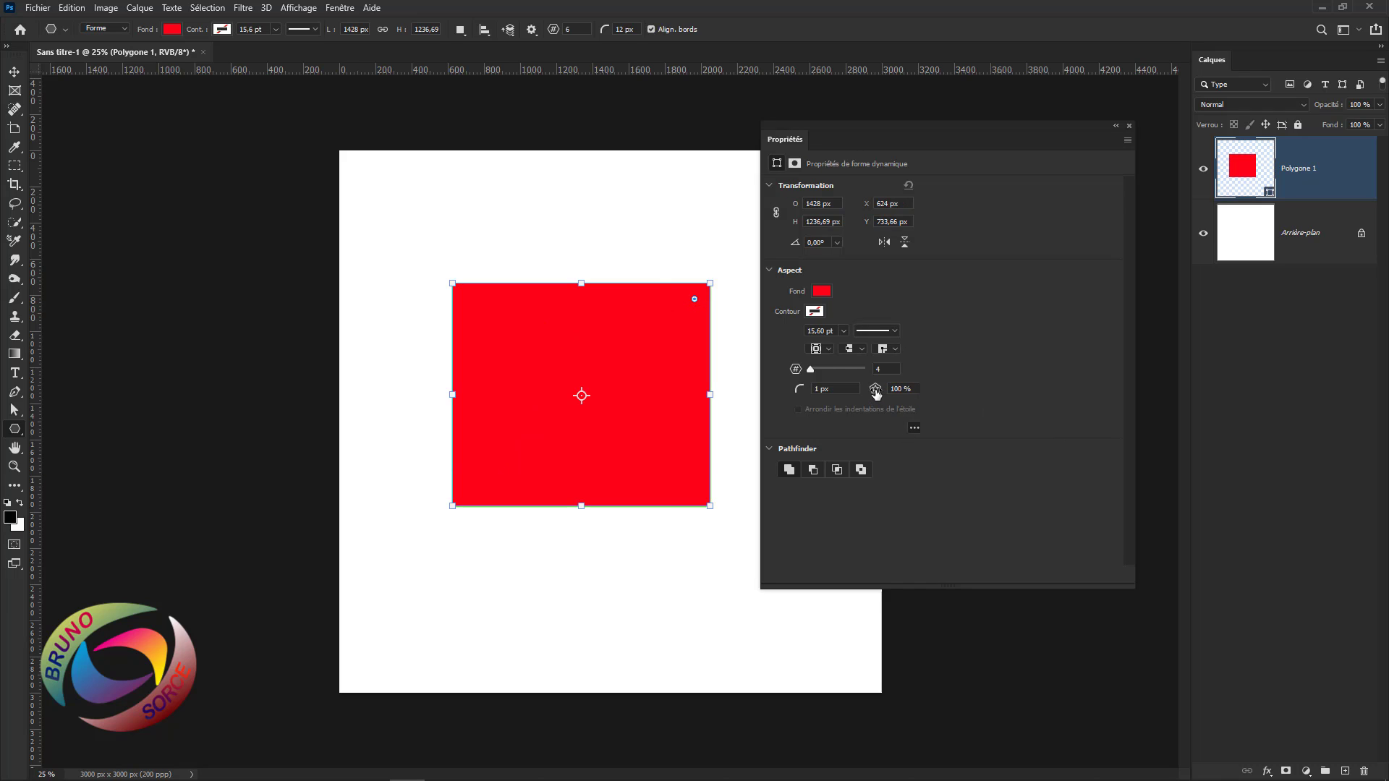
pyautogui.moveTo(875, 392); pyautogui.dragTo(844, 398)
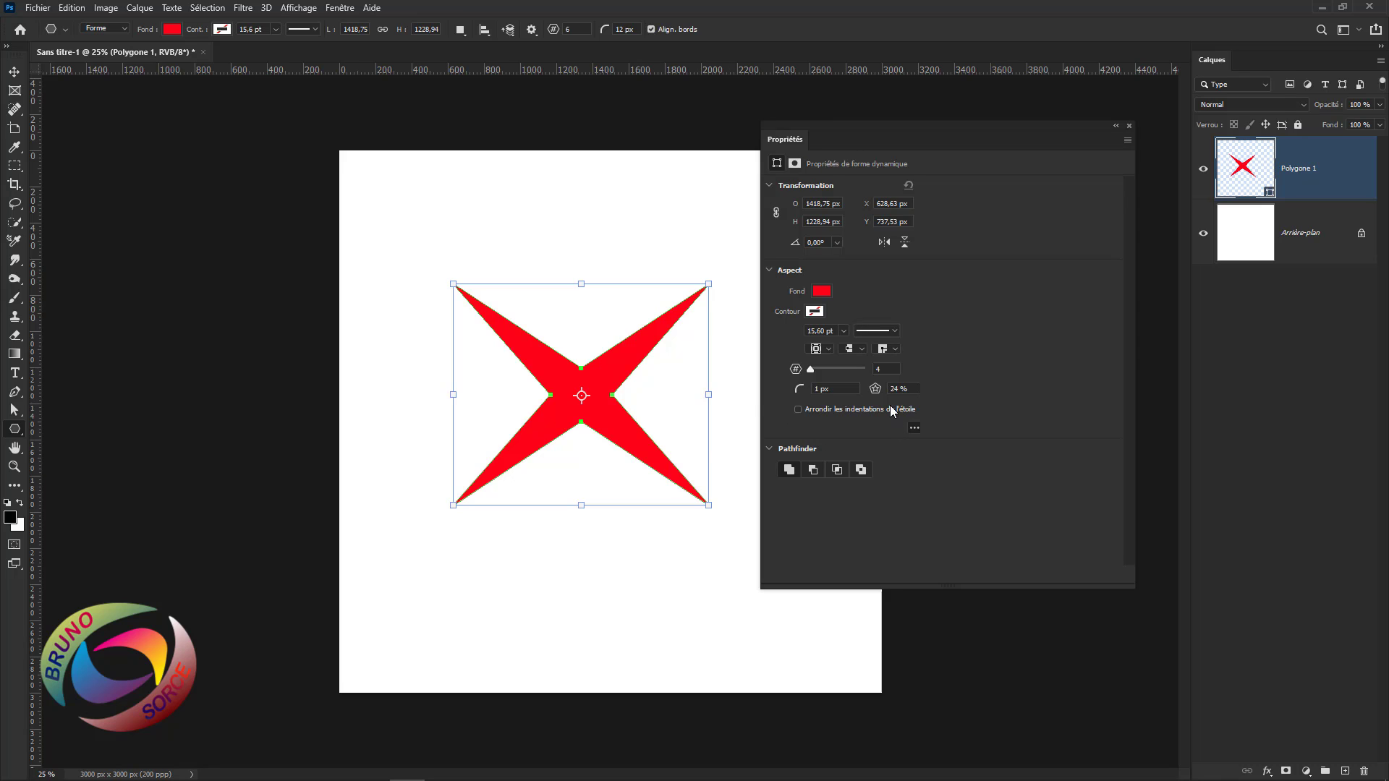
pyautogui.moveTo(875, 393); pyautogui.dragTo(904, 395)
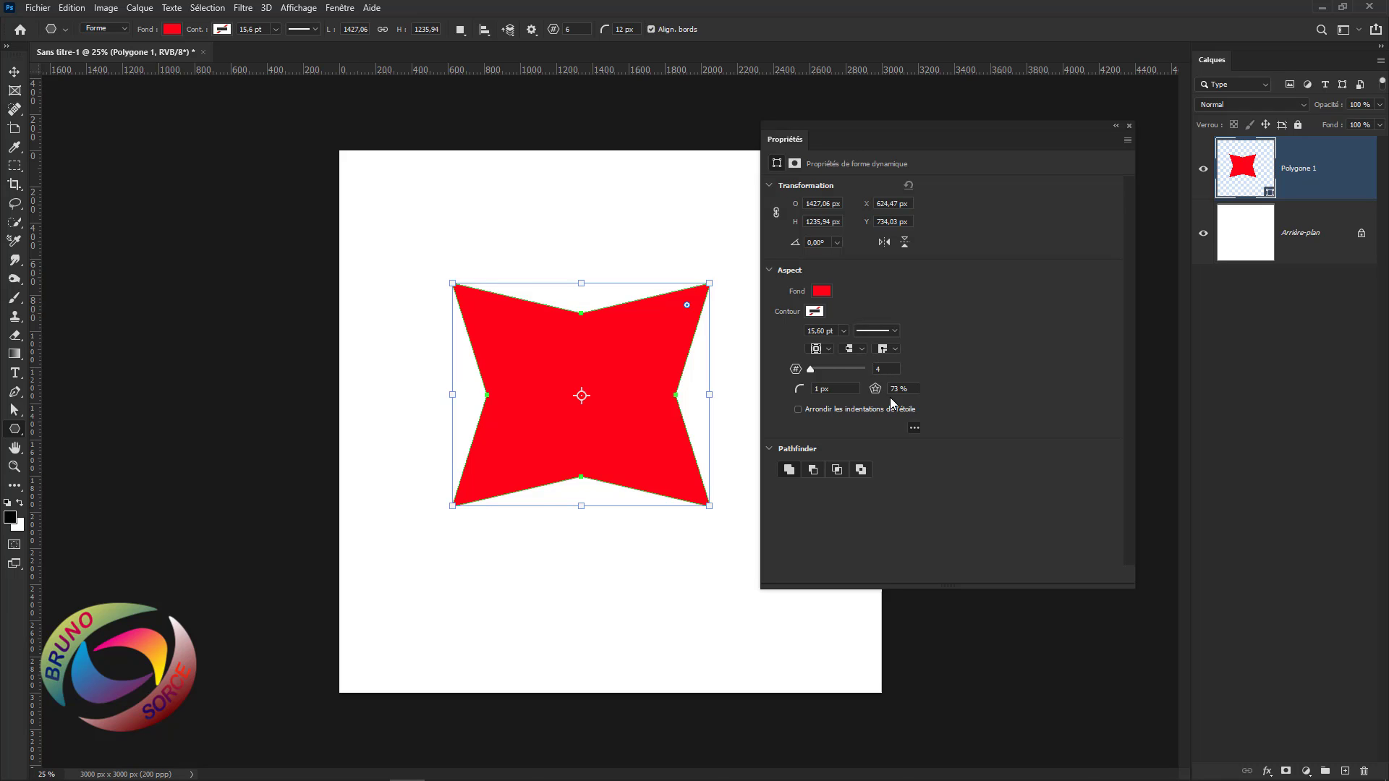
pyautogui.moveTo(875, 393); pyautogui.dragTo(836, 394)
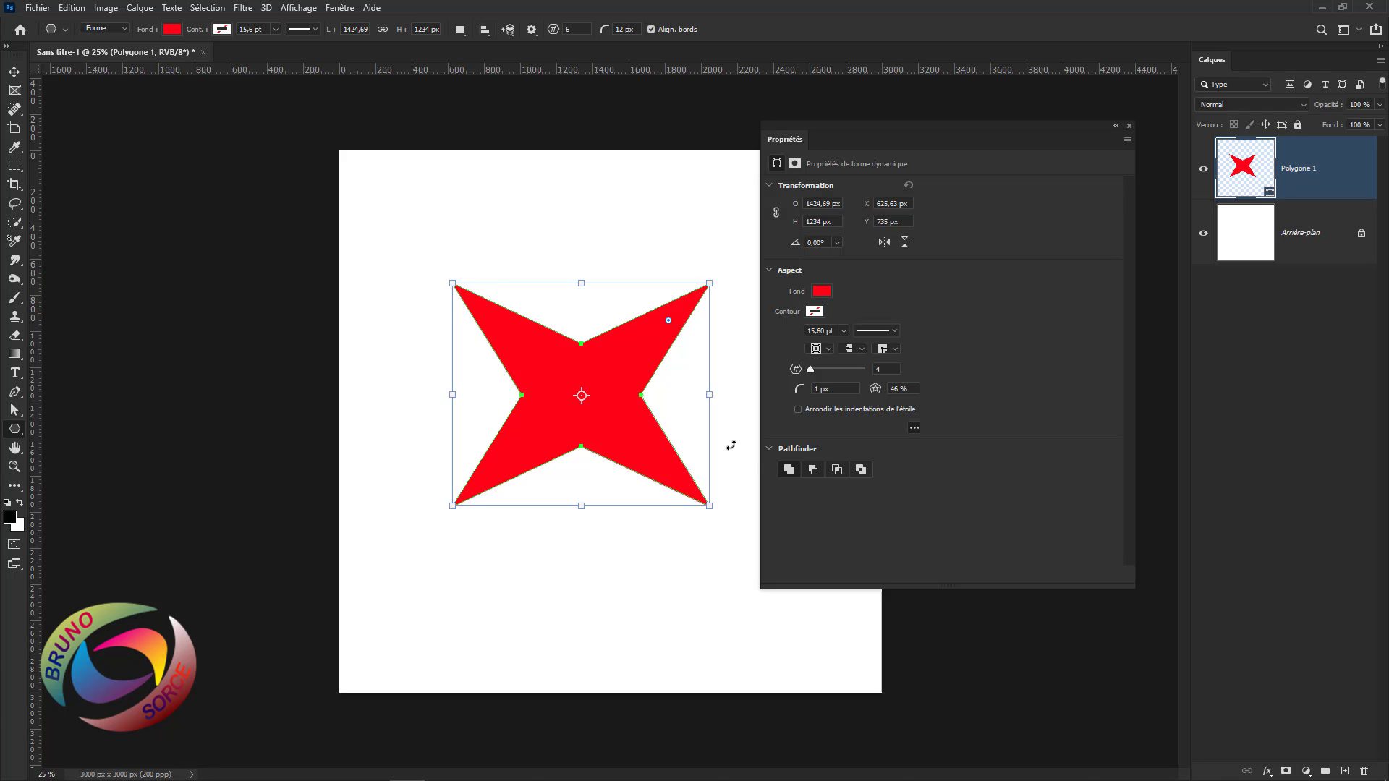
# Try corner radii of 86 px and 68 px on the star's tips, finishing with sharp 0 px corners
pyautogui.click(797, 392)
pyautogui.moveTo(796, 391); pyautogui.dragTo(843, 449)
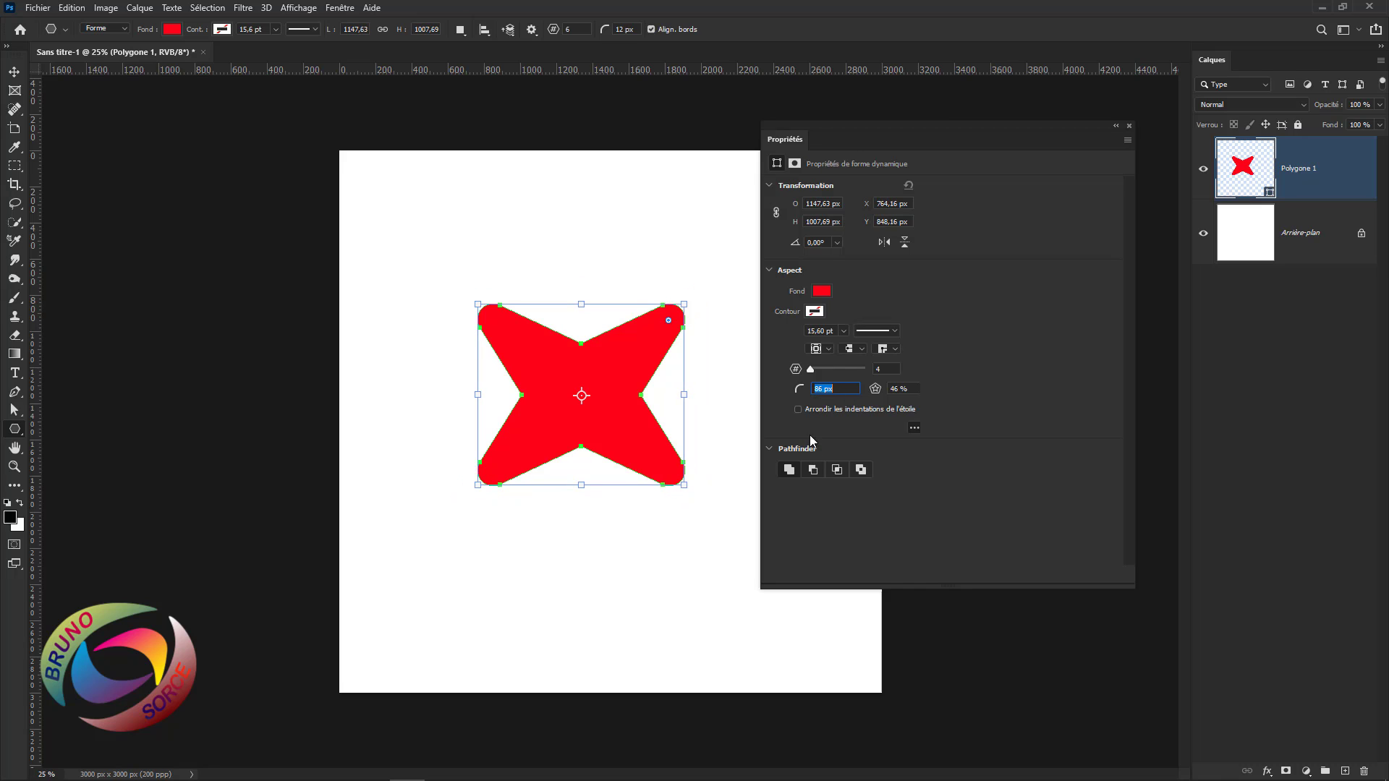
pyautogui.moveTo(799, 392)
pyautogui.mouseDown()
pyautogui.moveTo(837, 398)
pyautogui.moveTo(774, 402)
pyautogui.mouseUp()
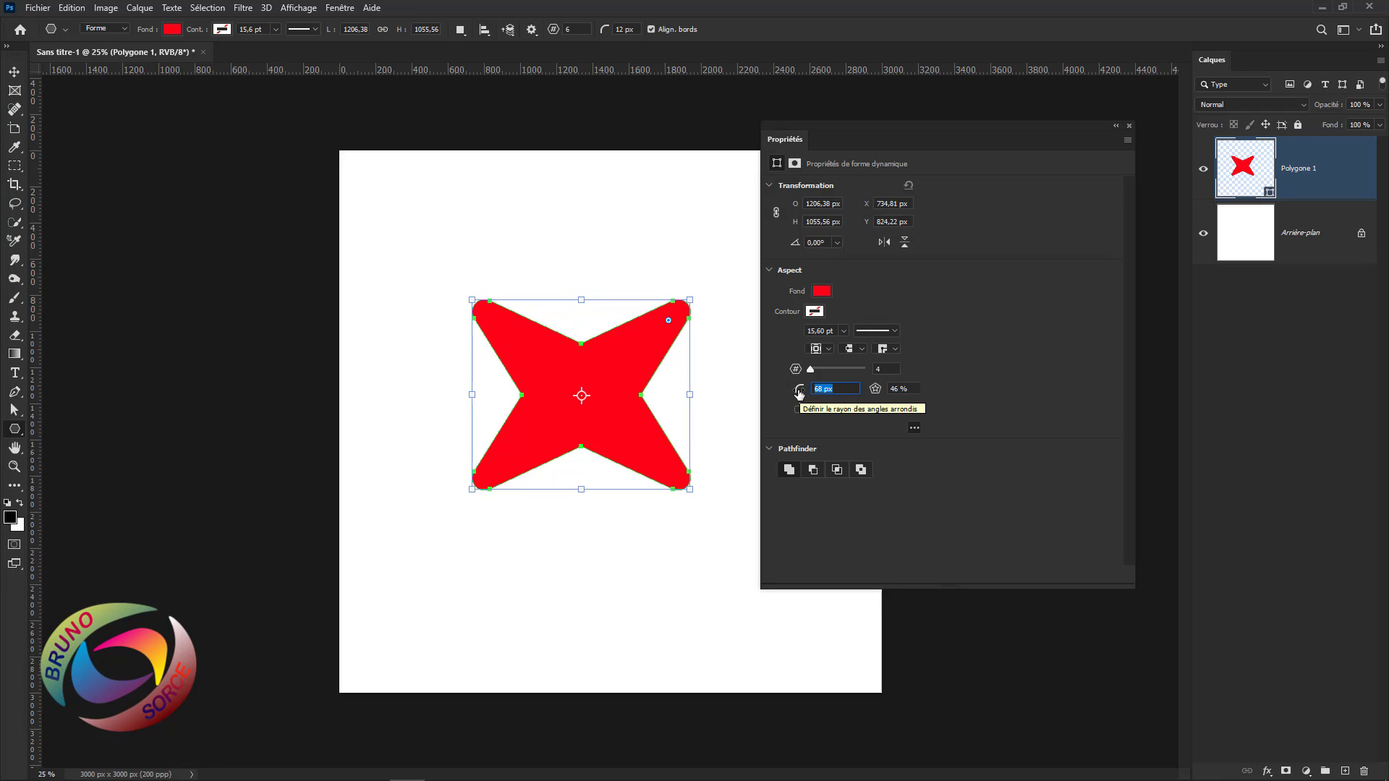
pyautogui.moveTo(799, 393); pyautogui.dragTo(686, 396)
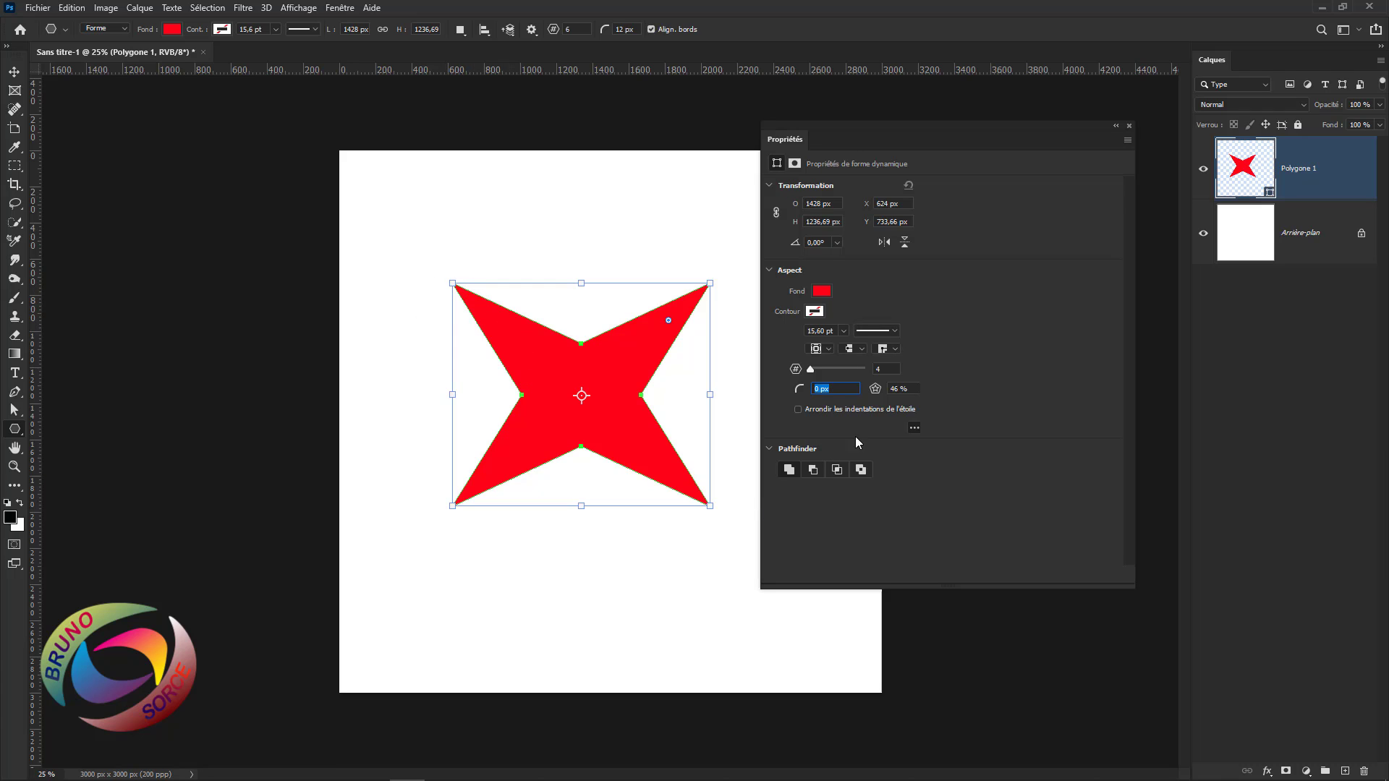
# Turn the star into a regular pentagon with 5 sides and a star ratio of 100 %
pyautogui.doubleClick(879, 369)
pyautogui.write('5')
pyautogui.press('Return')
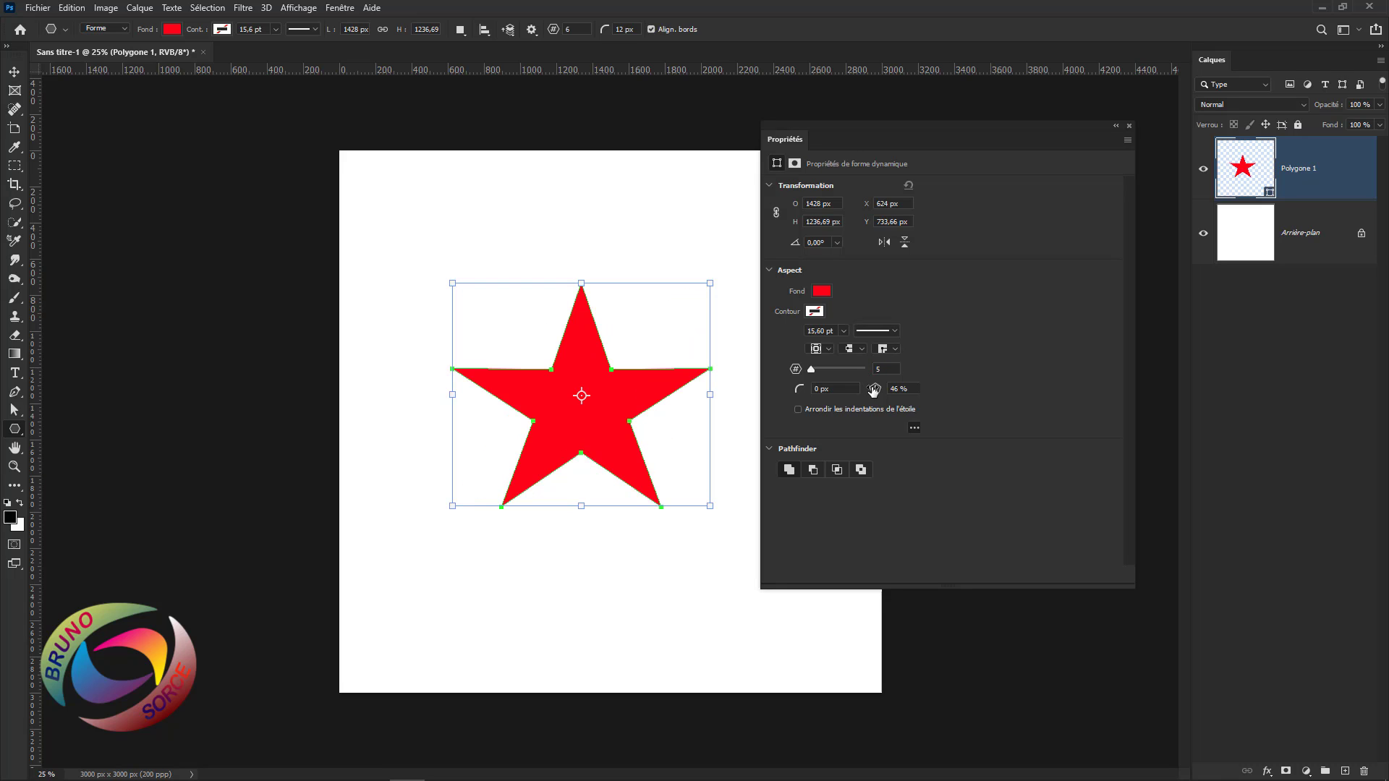
pyautogui.moveTo(876, 389); pyautogui.dragTo(991, 420)
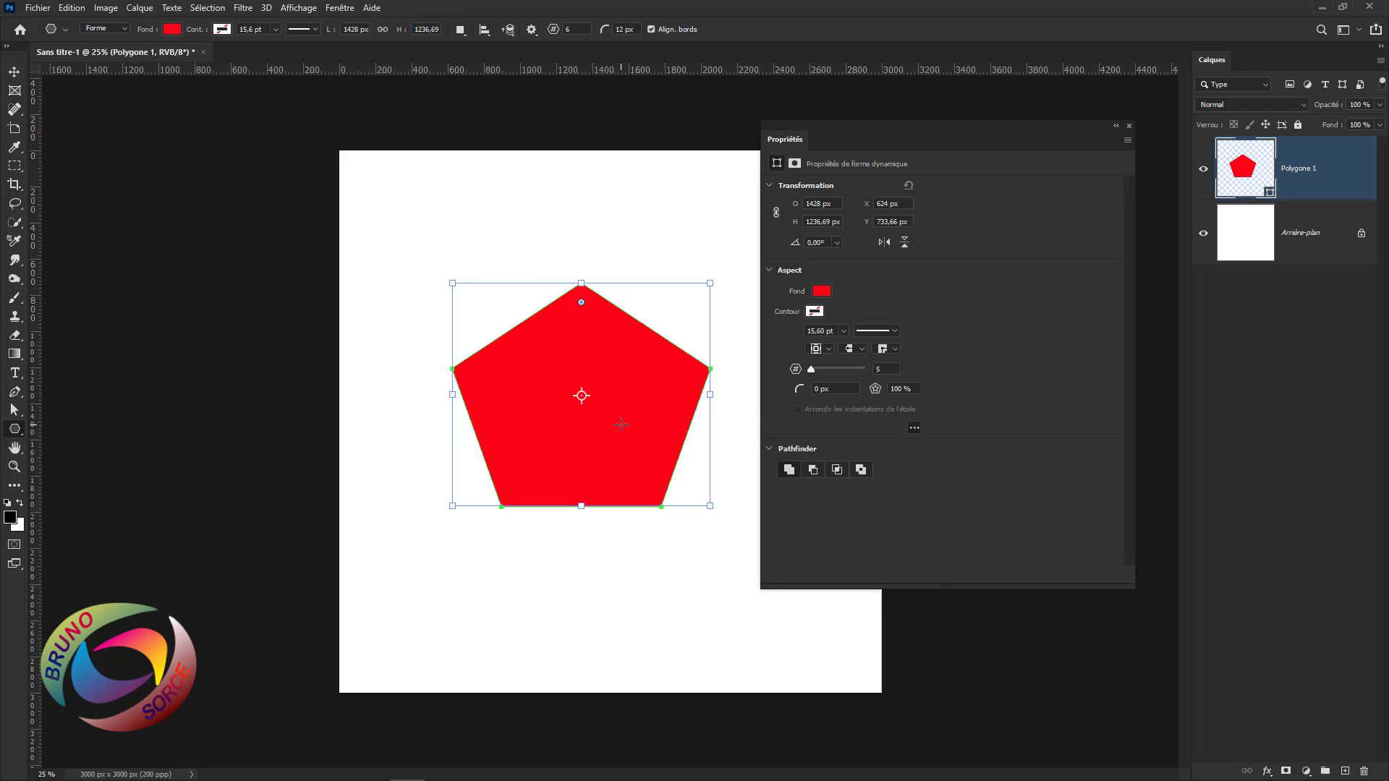
# Indent the pentagon with a star ratio of 88 %, then round the star indentations and deepen them to 37 %
pyautogui.scroll(1, 621, 425)
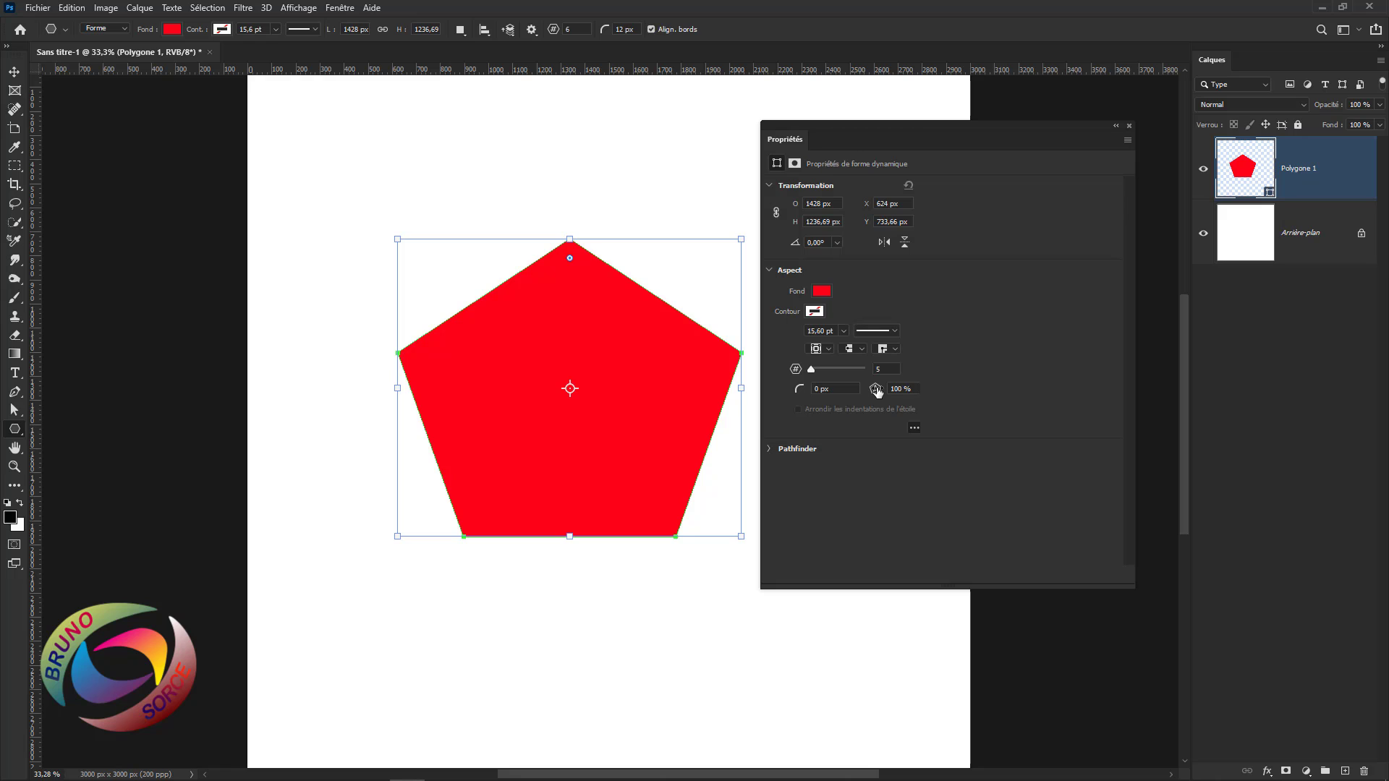
pyautogui.moveTo(876, 391); pyautogui.dragTo(867, 391)
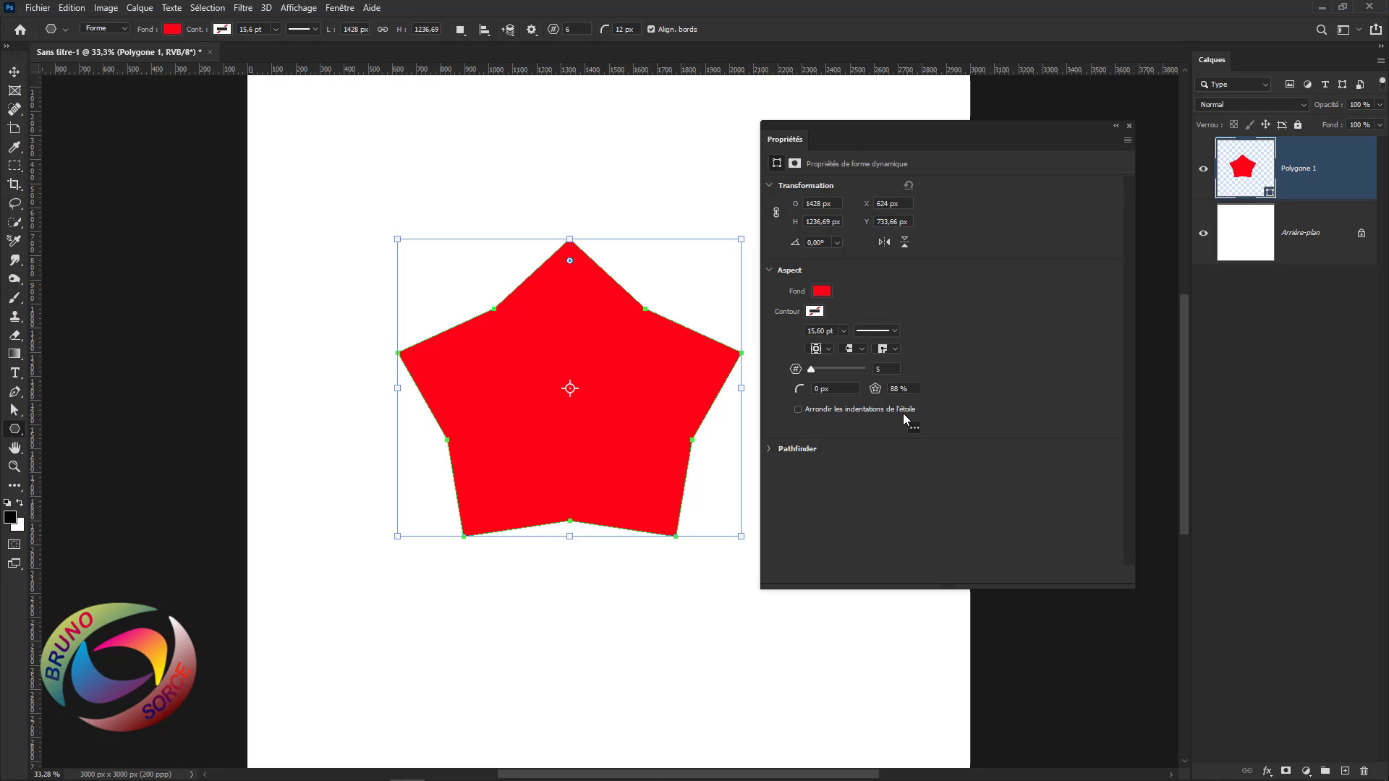
pyautogui.click(797, 409)
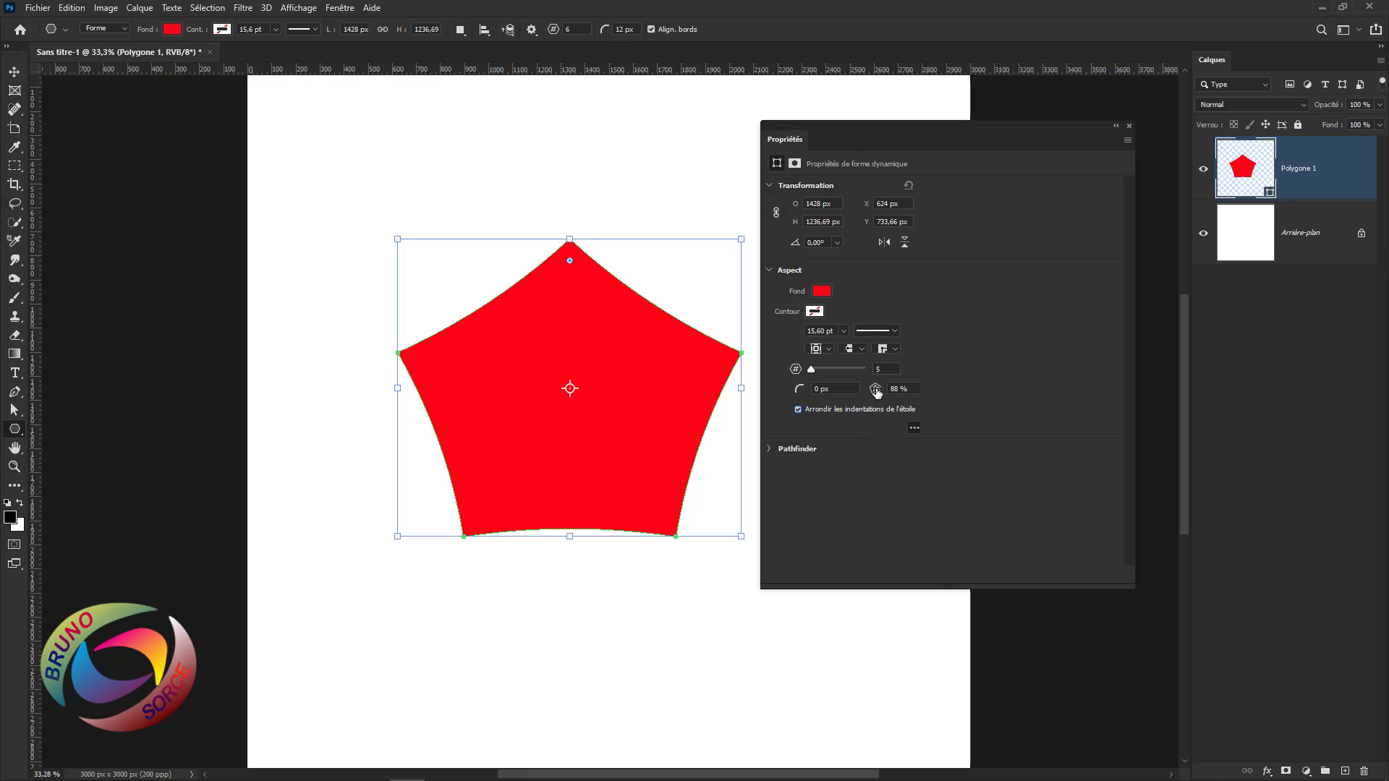
pyautogui.moveTo(876, 392); pyautogui.dragTo(839, 392)
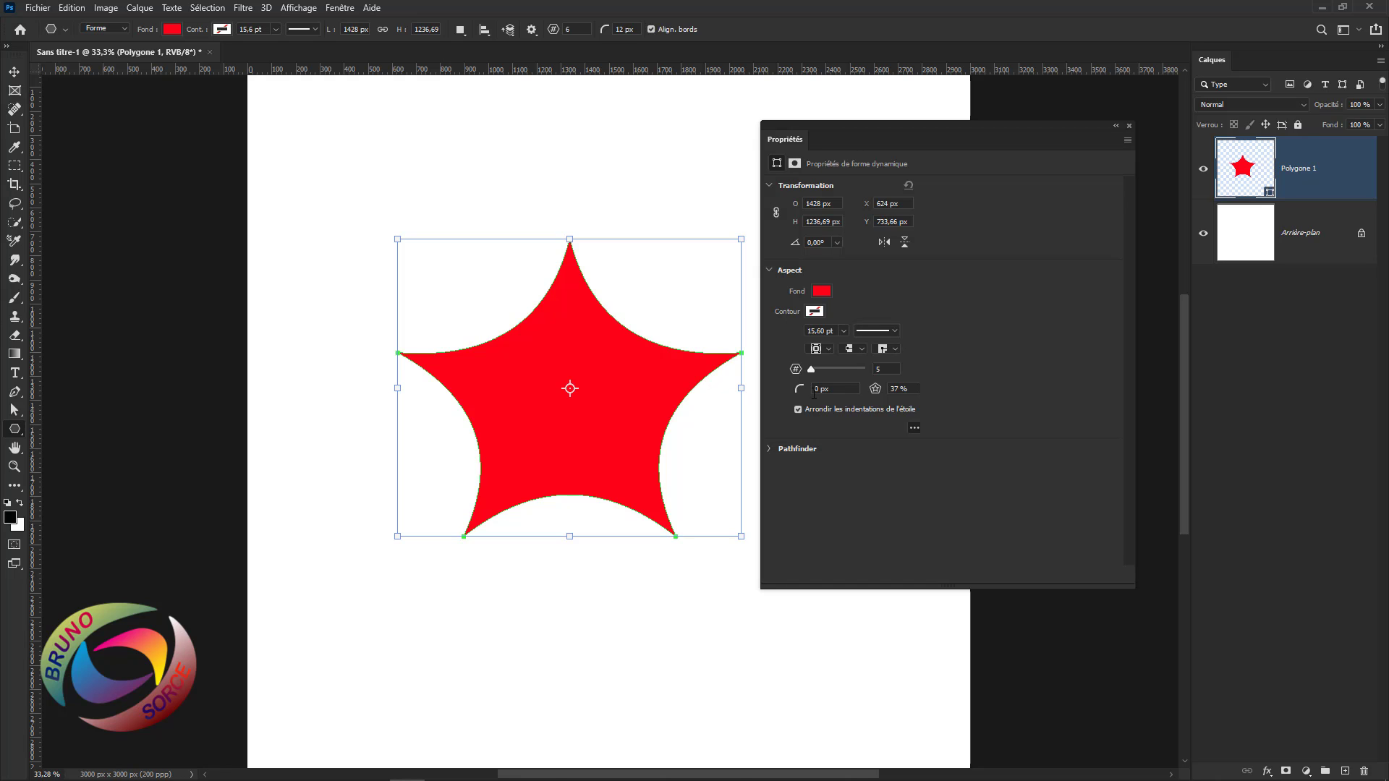
# Round the star's tips with a 45 px corner radius and increase its number of points to 22
pyautogui.moveTo(798, 391); pyautogui.dragTo(828, 394)
pyautogui.click(890, 370)
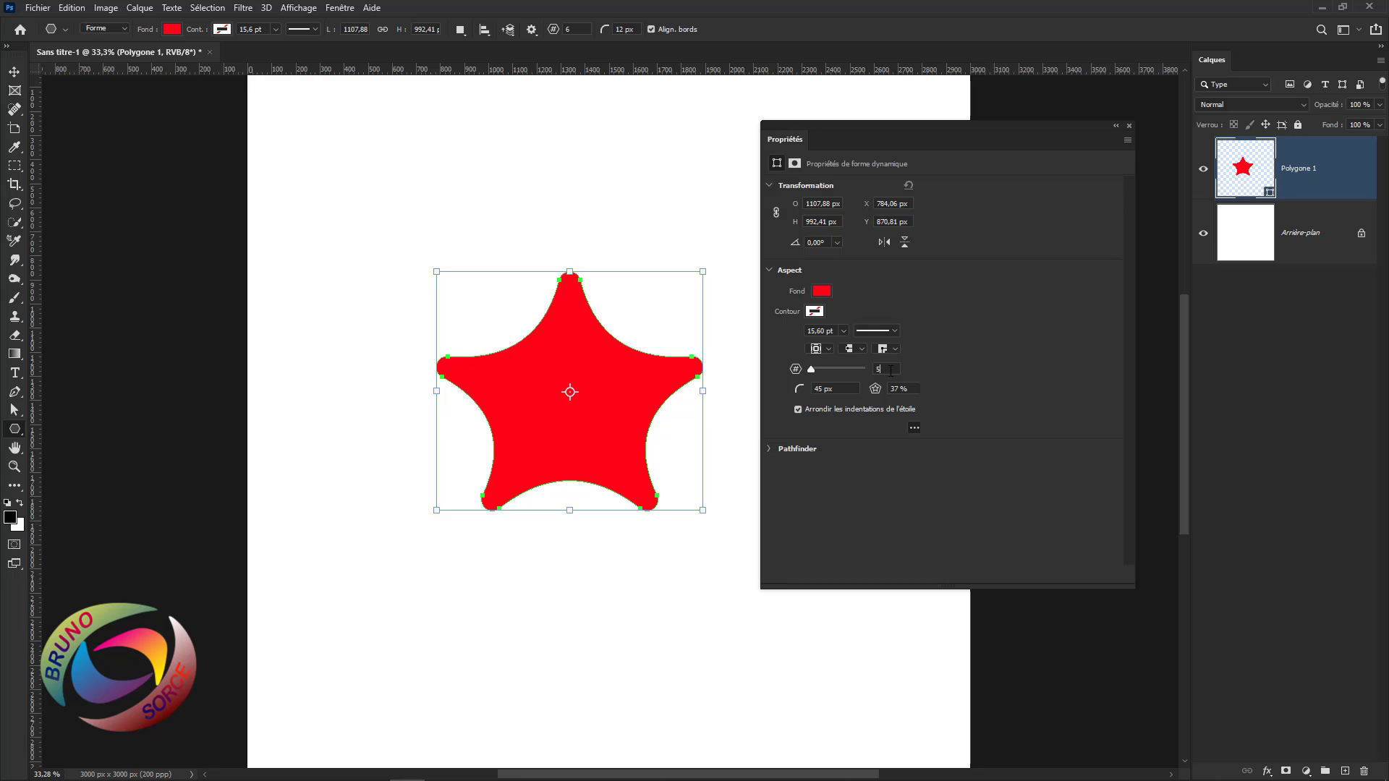
pyautogui.write('18')
pyautogui.press('Return')
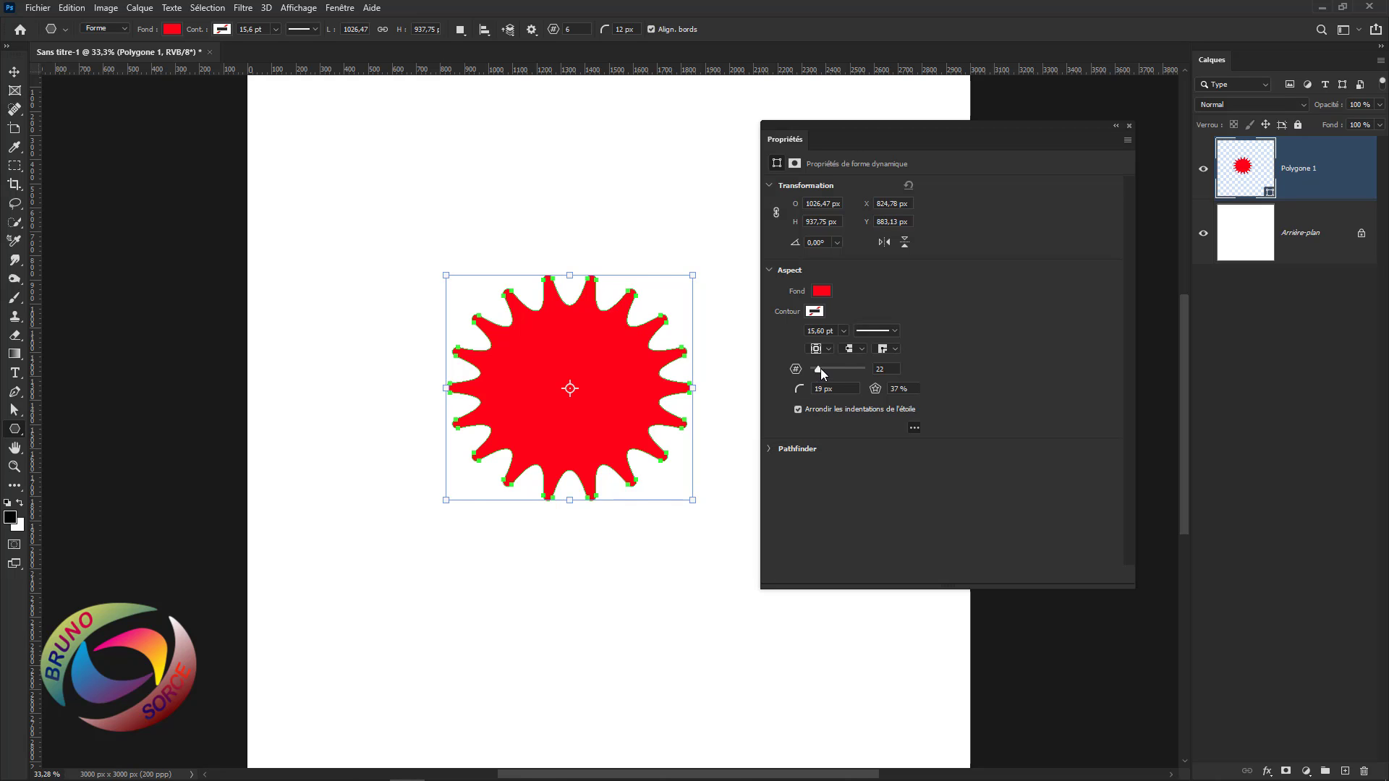
# Set the star's number of points to 8 and its star ratio to 80 %
pyautogui.moveTo(820, 367); pyautogui.dragTo(873, 373)
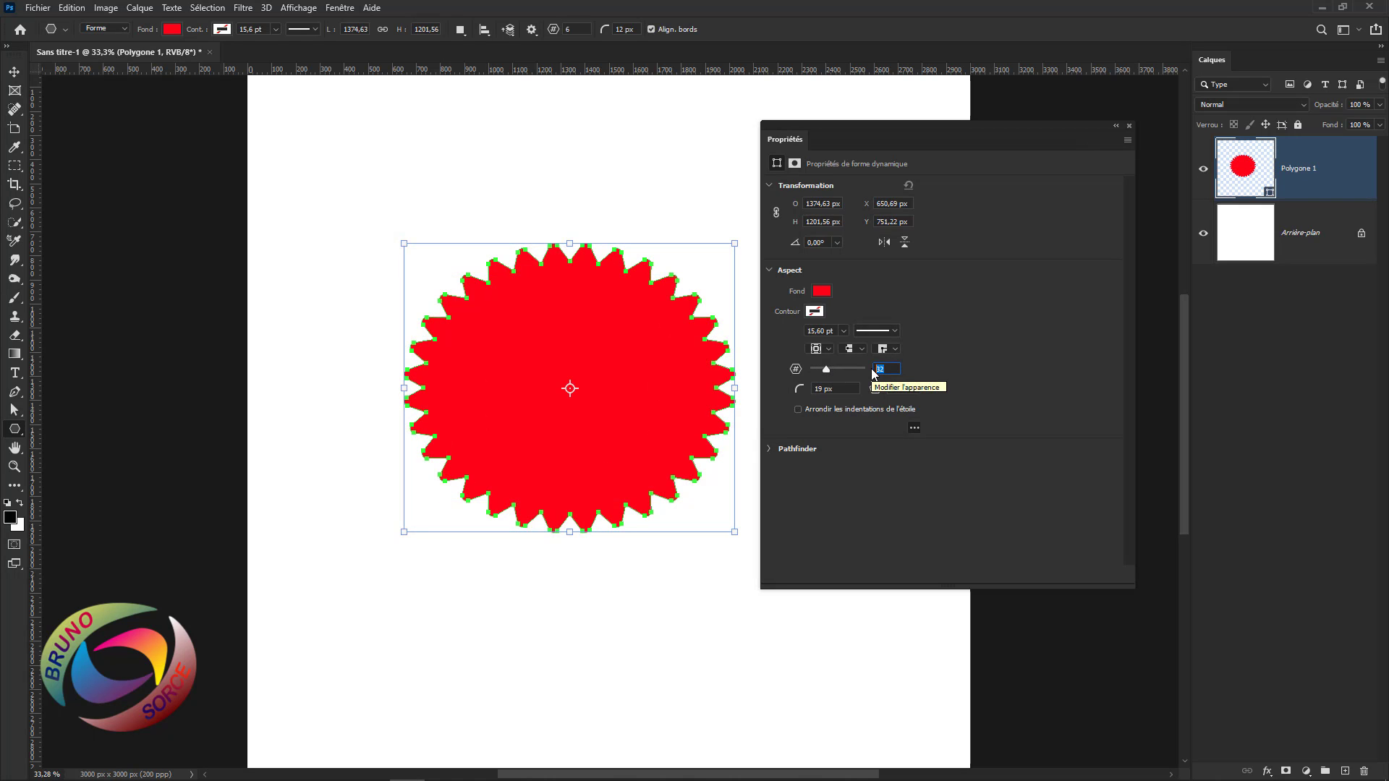
pyautogui.write('8')
pyautogui.press('Return')
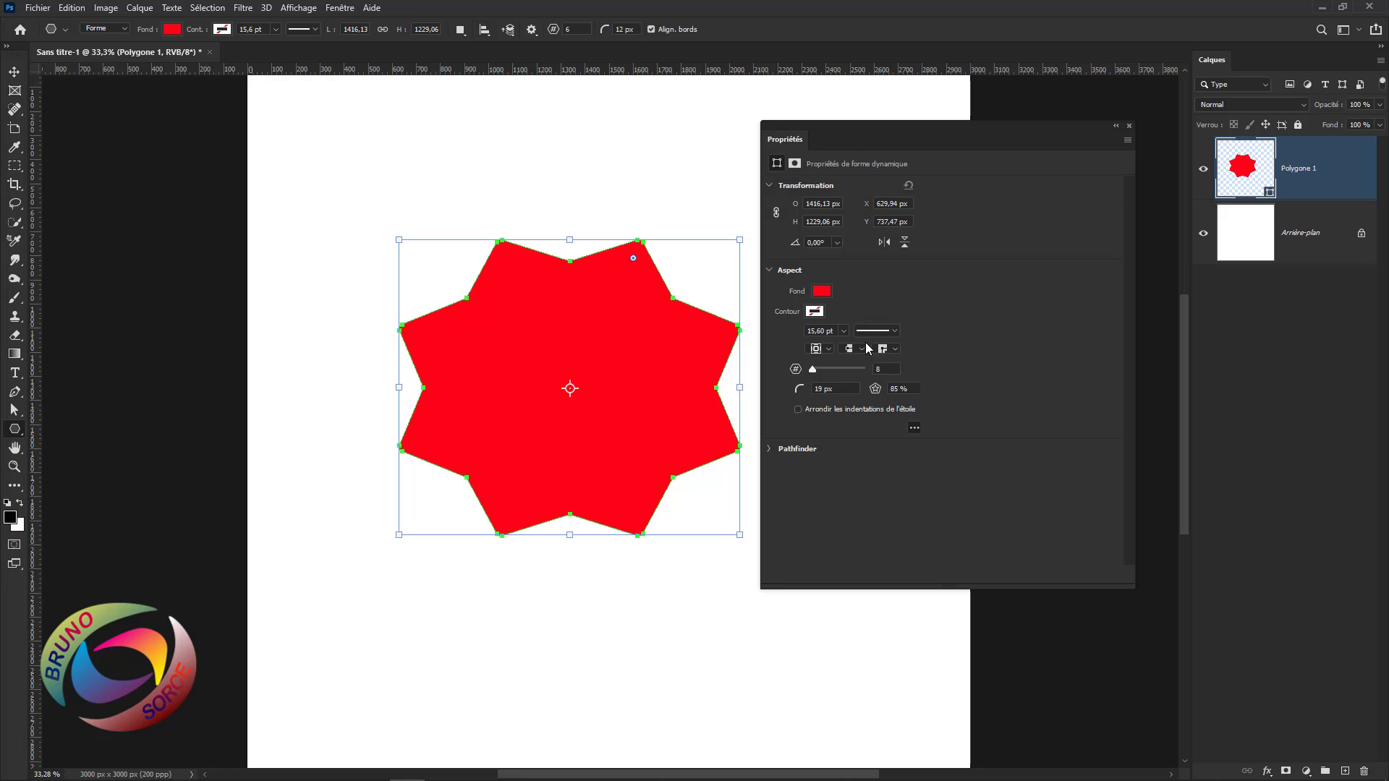
pyautogui.moveTo(874, 393); pyautogui.dragTo(871, 394)
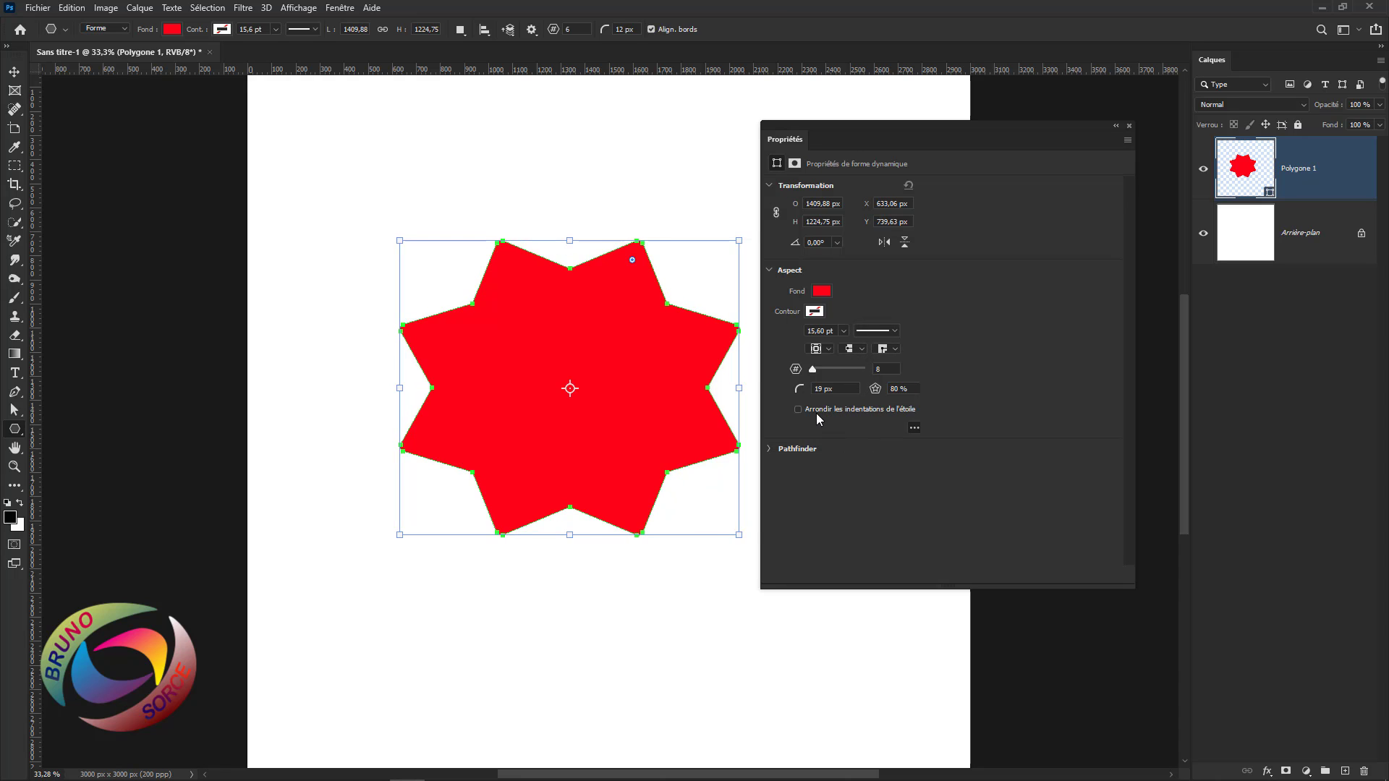
# Round the eight-pointed star's indentations at a star ratio of 35 %, with a corner radius of 0 px
pyautogui.click(798, 409)
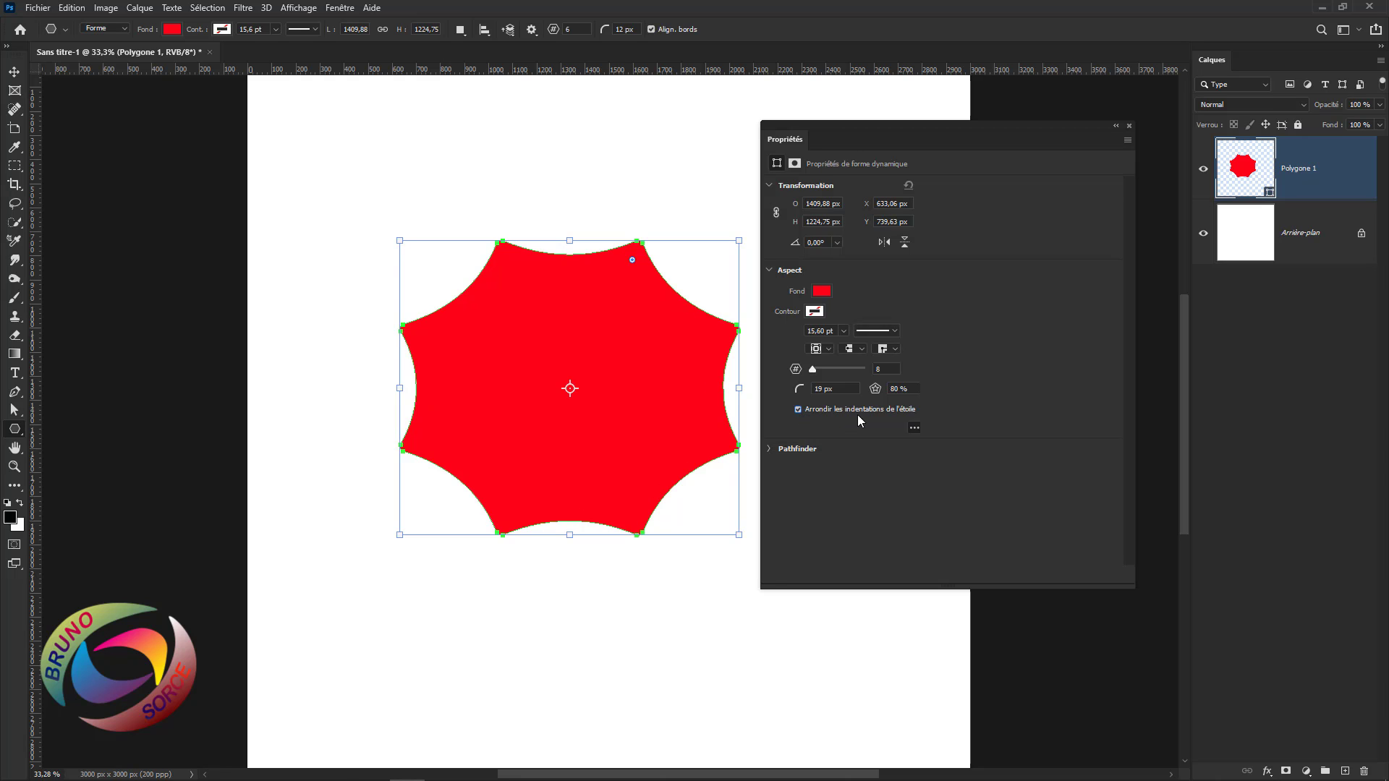
pyautogui.moveTo(875, 392); pyautogui.dragTo(843, 392)
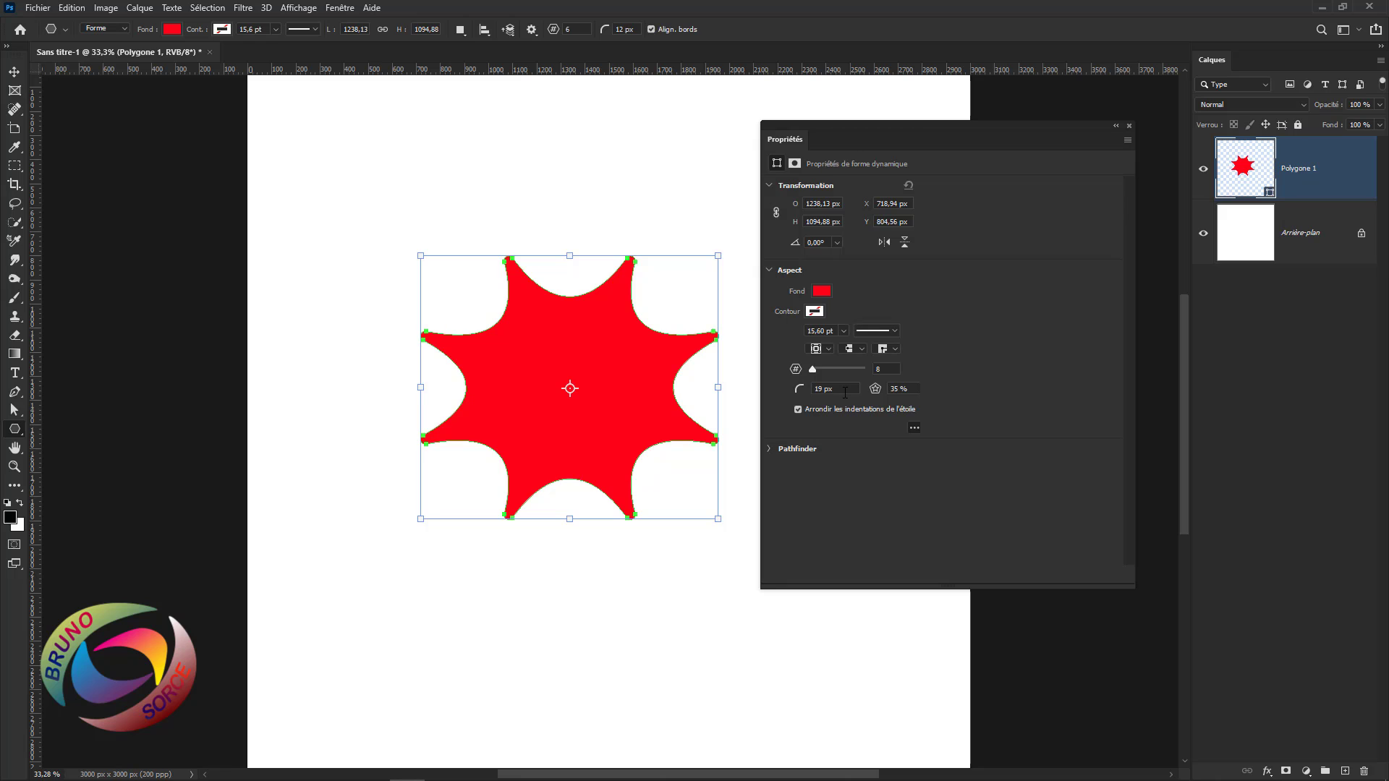
pyautogui.moveTo(799, 390); pyautogui.dragTo(704, 433)
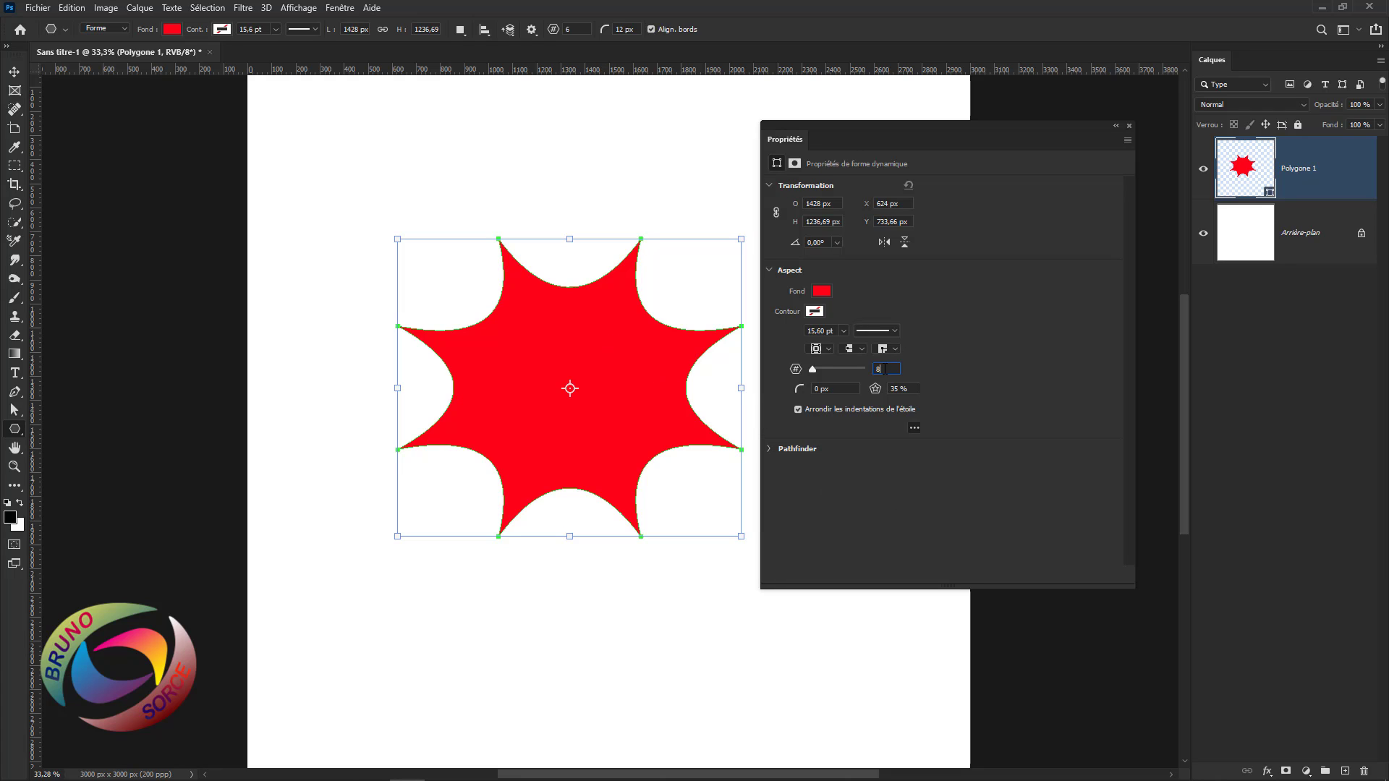
# Turn the shape into a plain rectangle with 4 sides, unrounded indentations and a star ratio of 100 %
pyautogui.write('4')
pyautogui.press('Return')
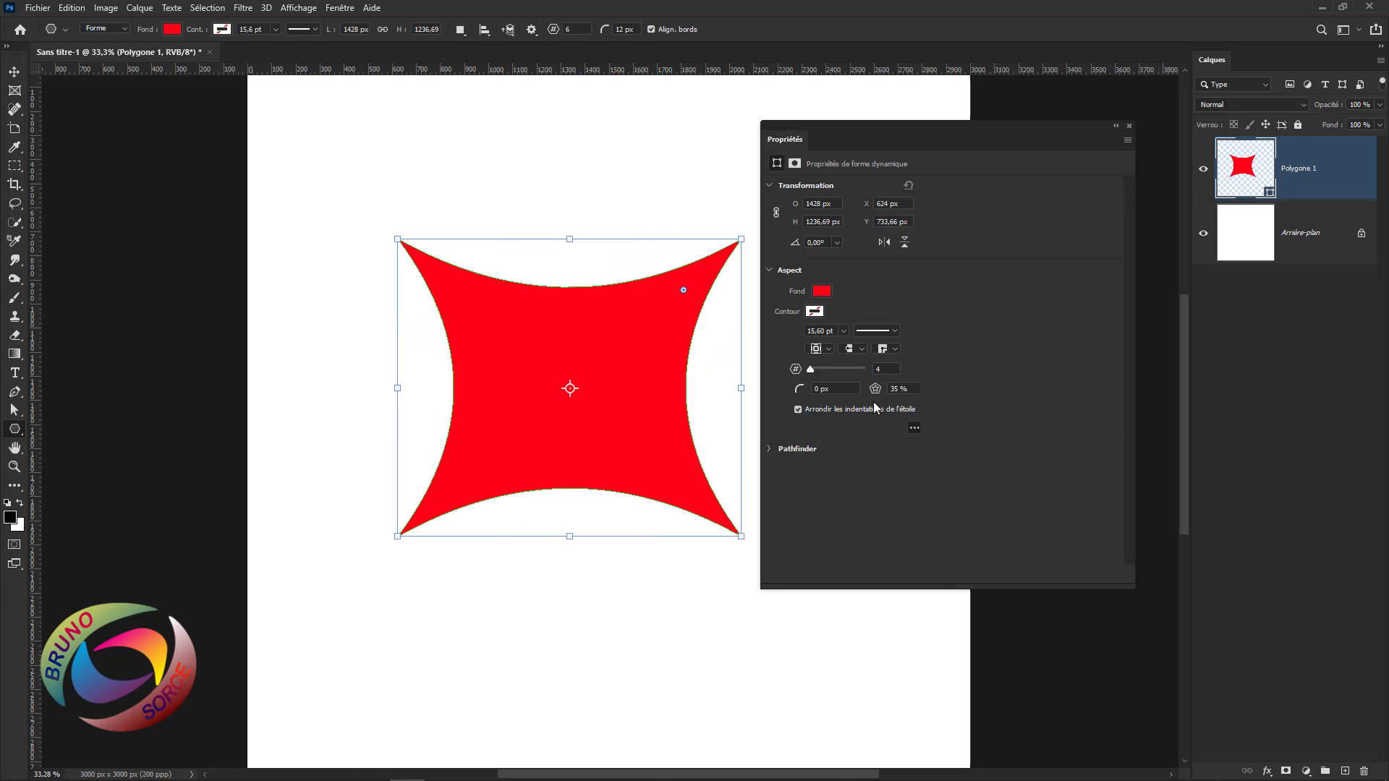
pyautogui.click(800, 409)
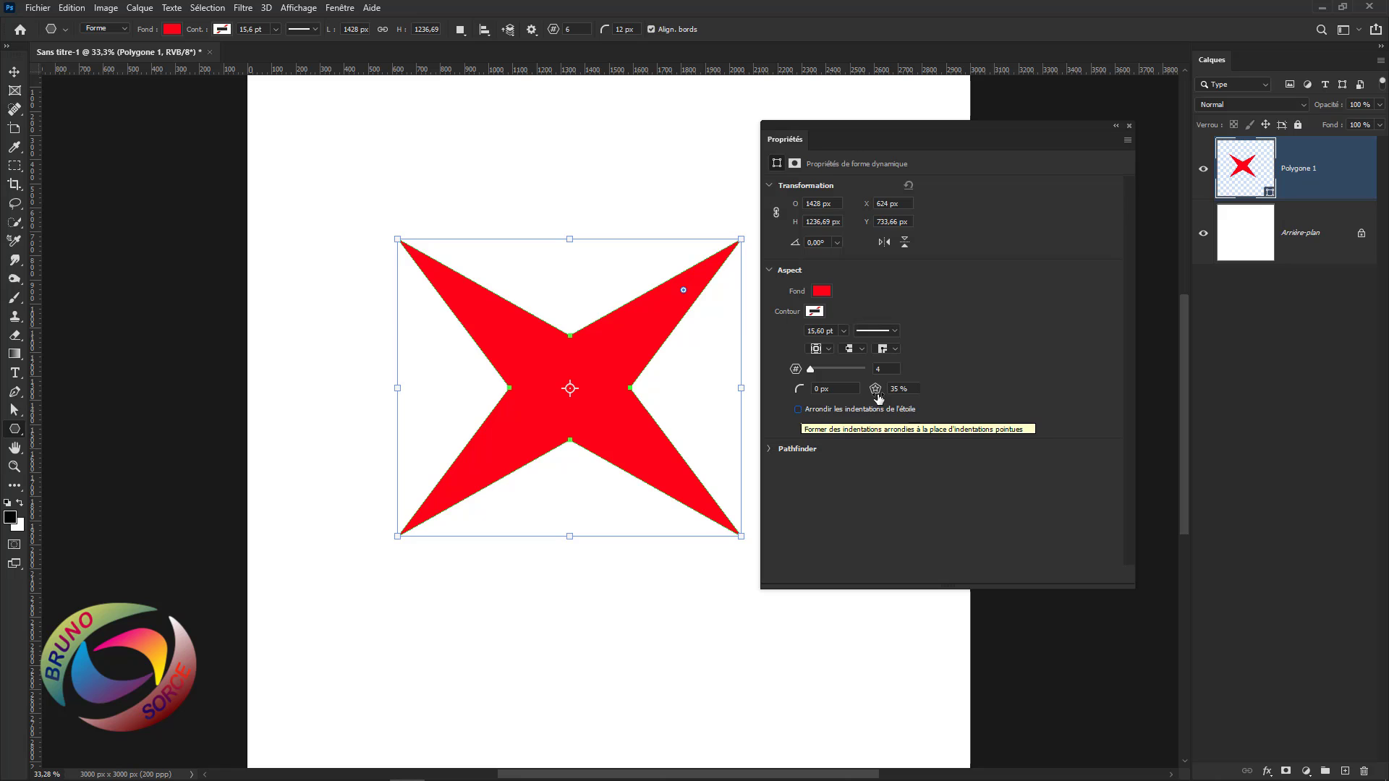
pyautogui.moveTo(876, 389); pyautogui.dragTo(971, 405)
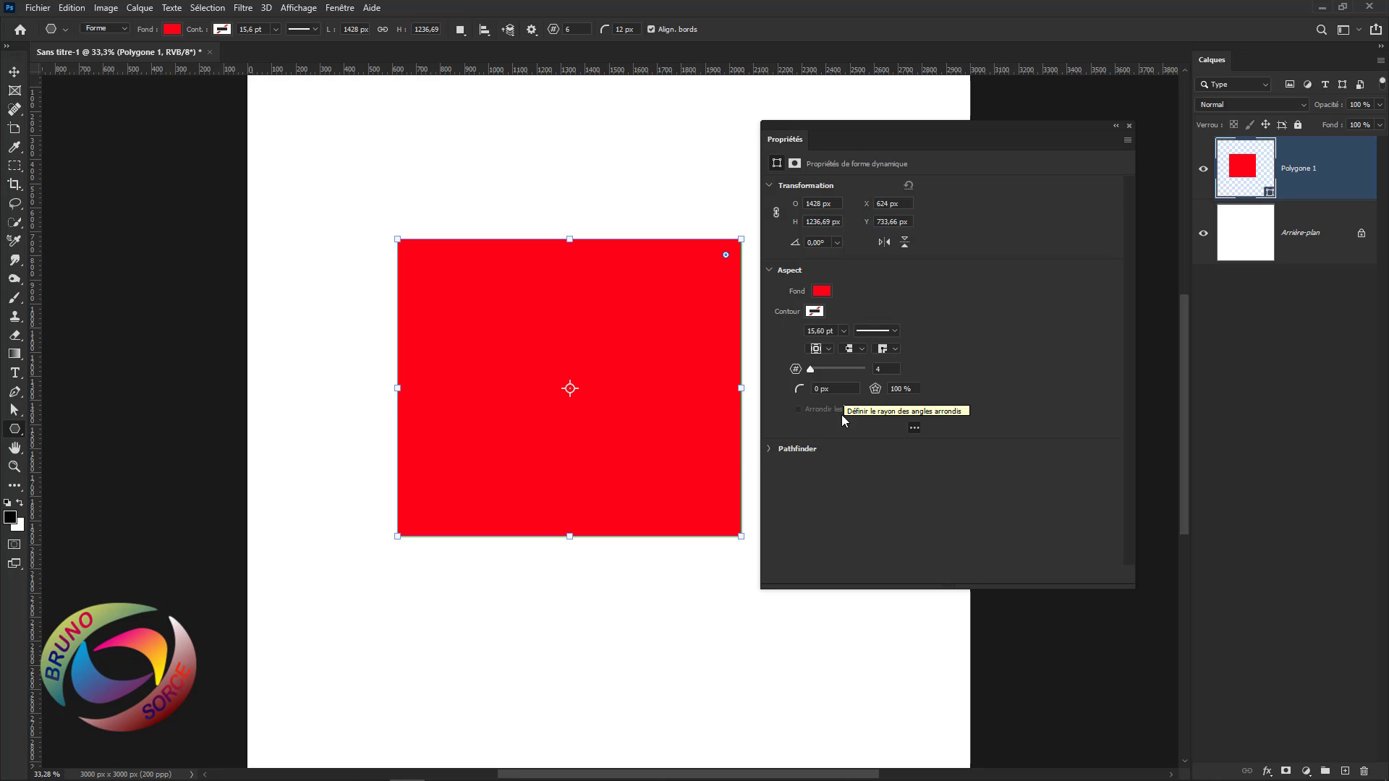
# Fill the rectangle with the recently used magenta colour
pyautogui.click(821, 291)
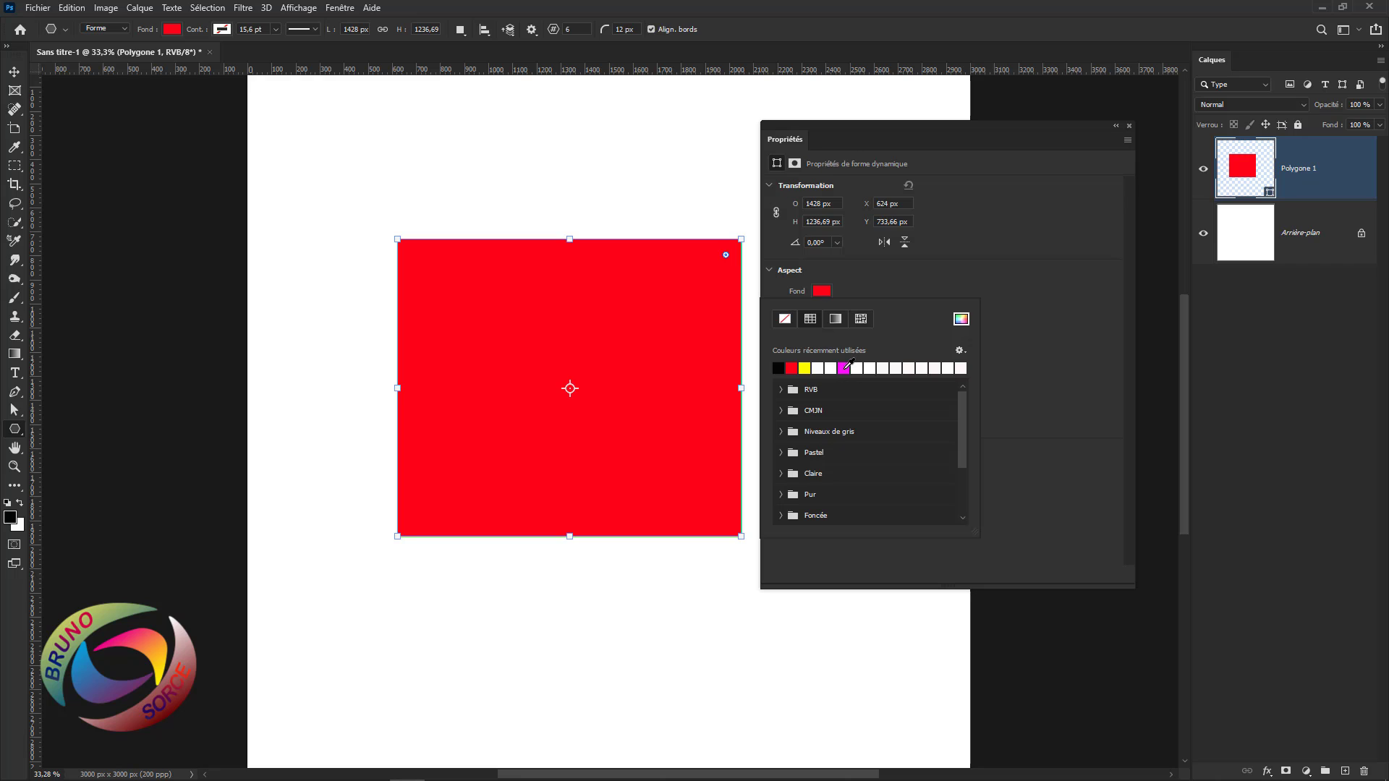
pyautogui.click(843, 368)
pyautogui.click(958, 271)
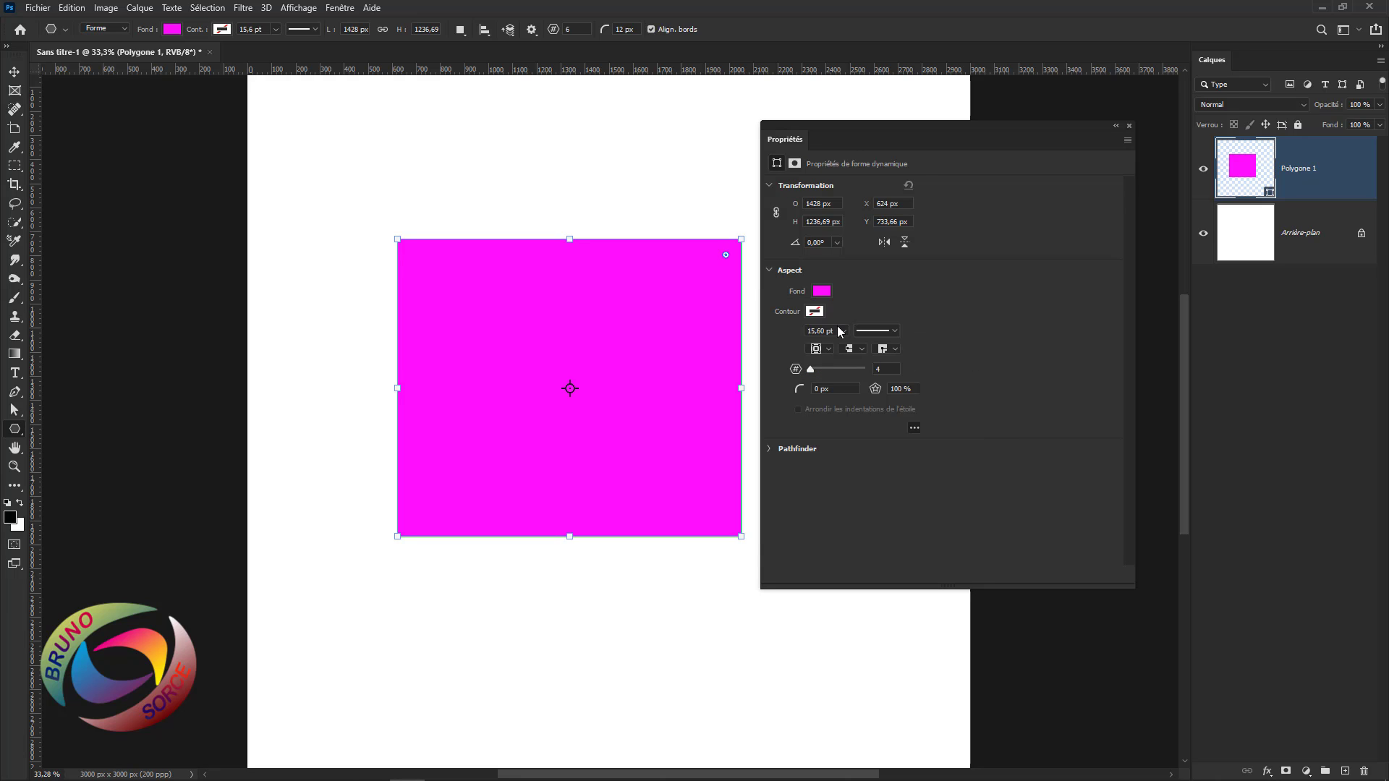
# Give the magenta rectangle a black outline about 17.56 pt thick
pyautogui.click(814, 311)
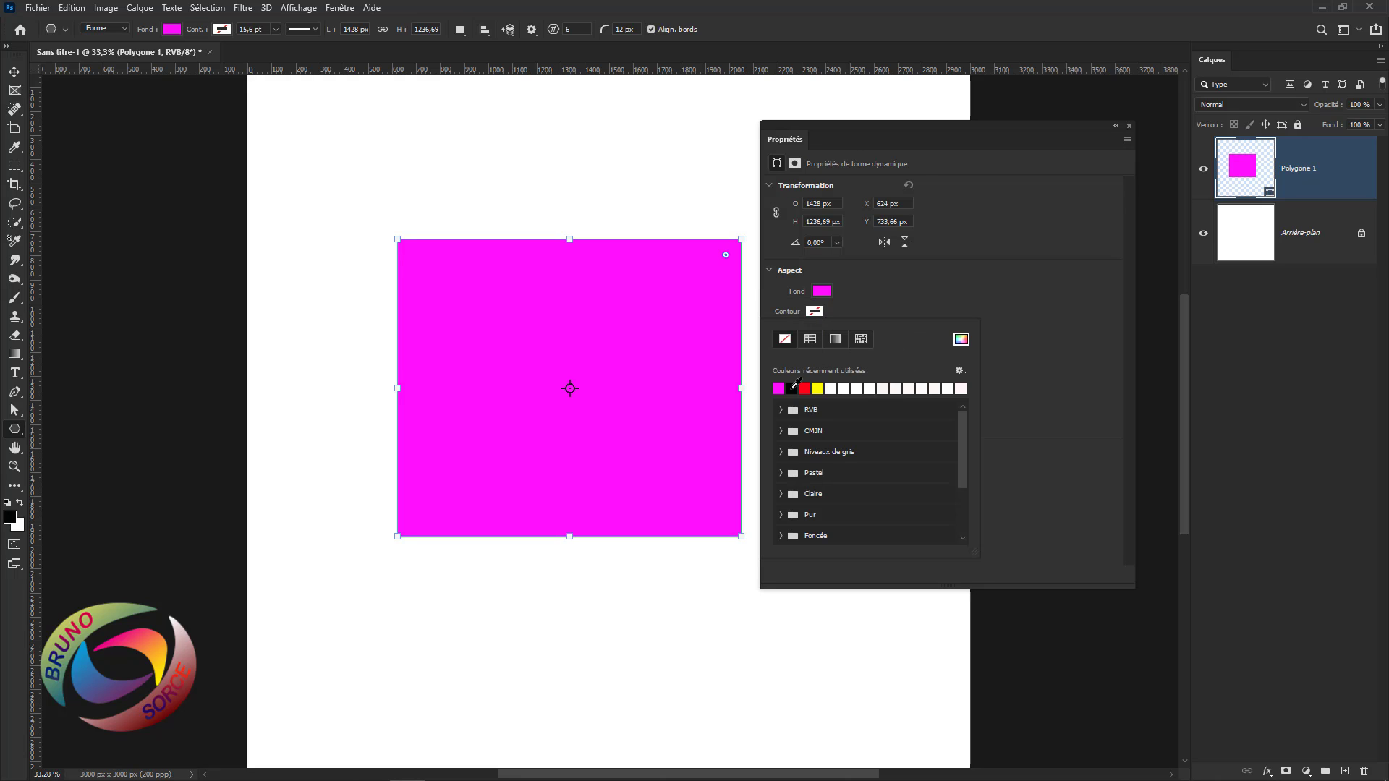
pyautogui.click(791, 388)
pyautogui.moveTo(918, 125); pyautogui.dragTo(949, 135)
pyautogui.click(875, 341)
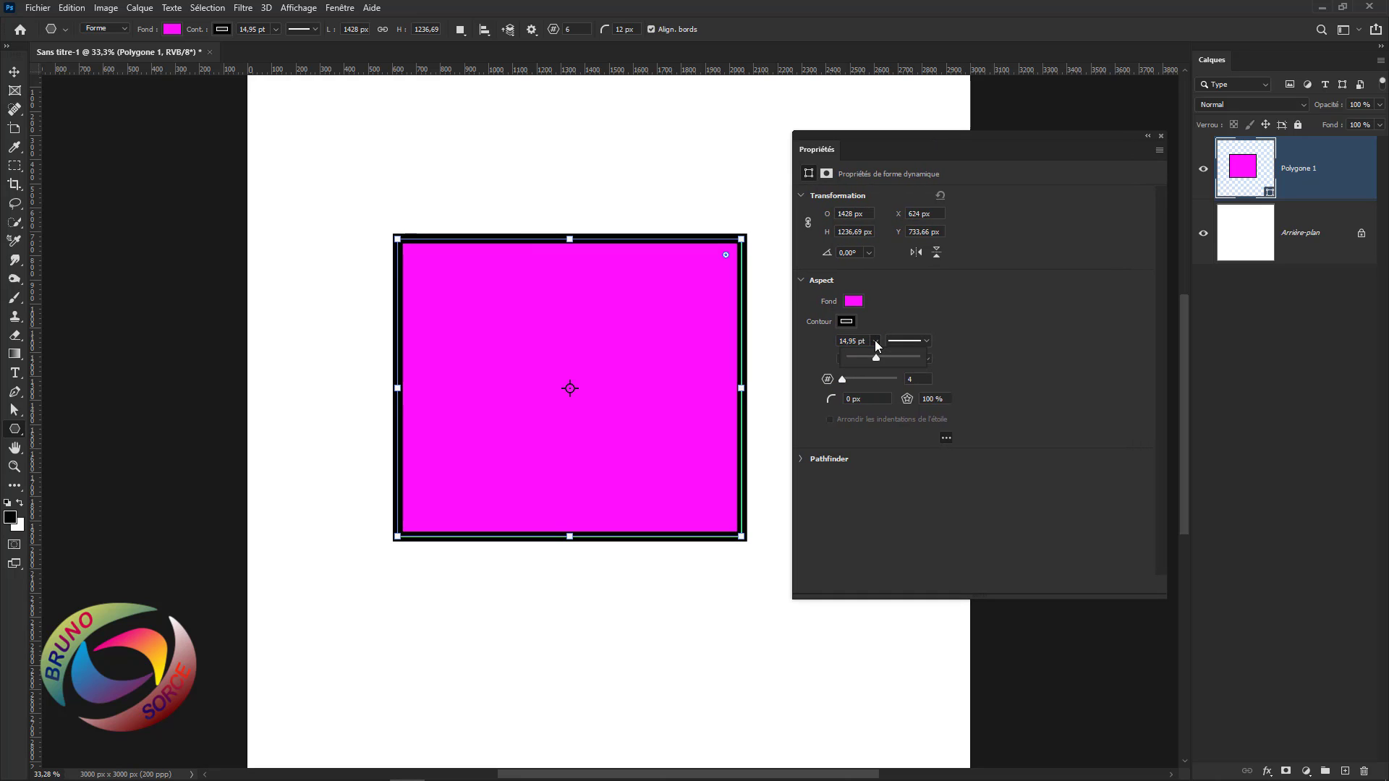
pyautogui.moveTo(875, 355)
pyautogui.mouseDown()
pyautogui.moveTo(859, 358)
pyautogui.moveTo(879, 358)
pyautogui.mouseUp()
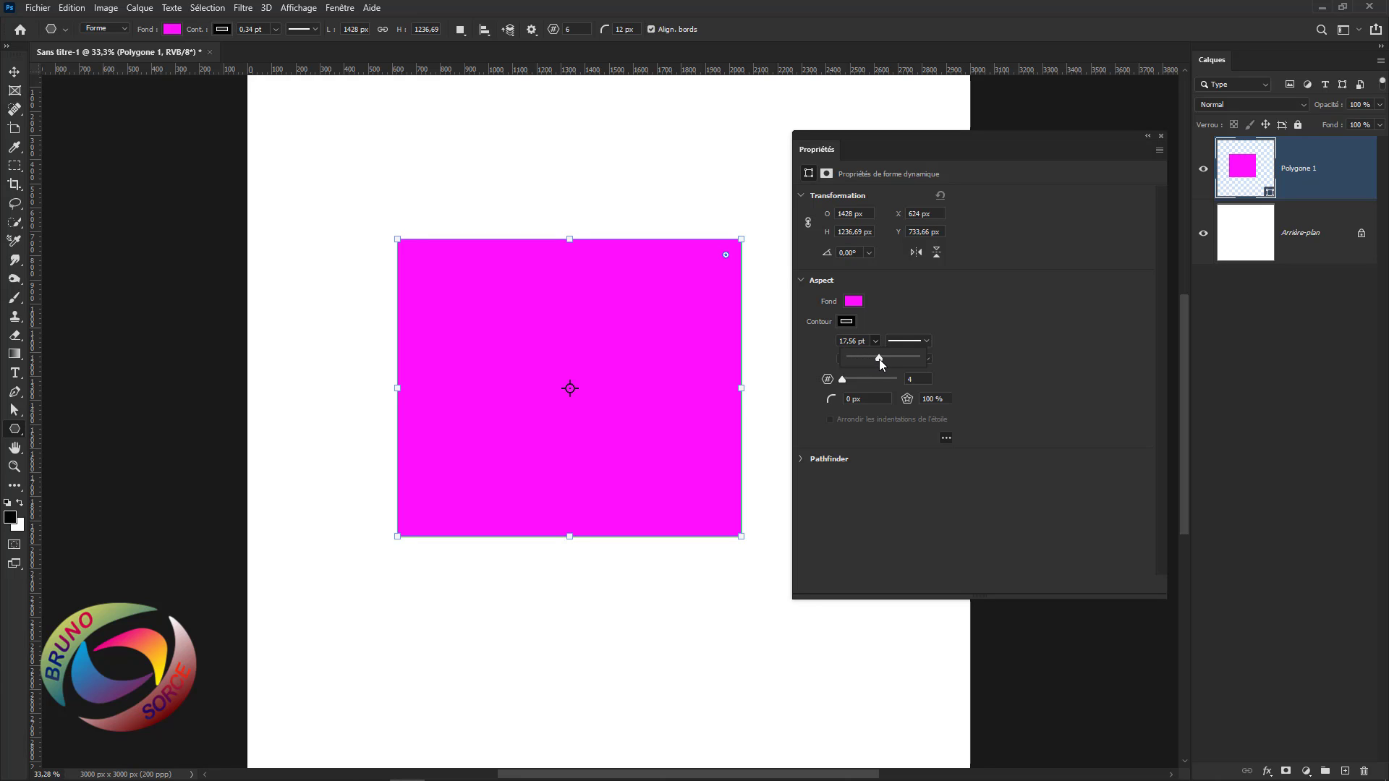
# Try the dashed and dotted line styles on the rectangle's outline and settle on the dashed one
pyautogui.click(926, 342)
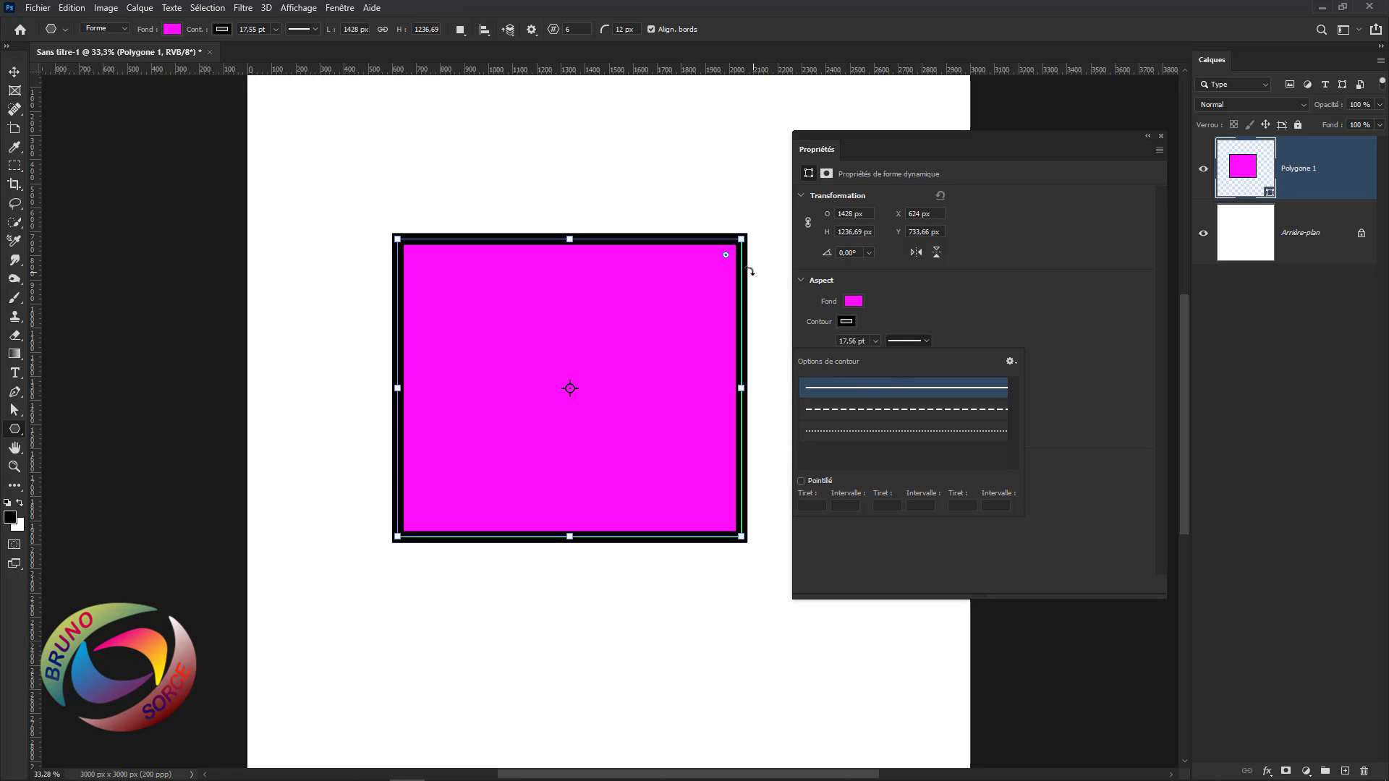
pyautogui.click(904, 411)
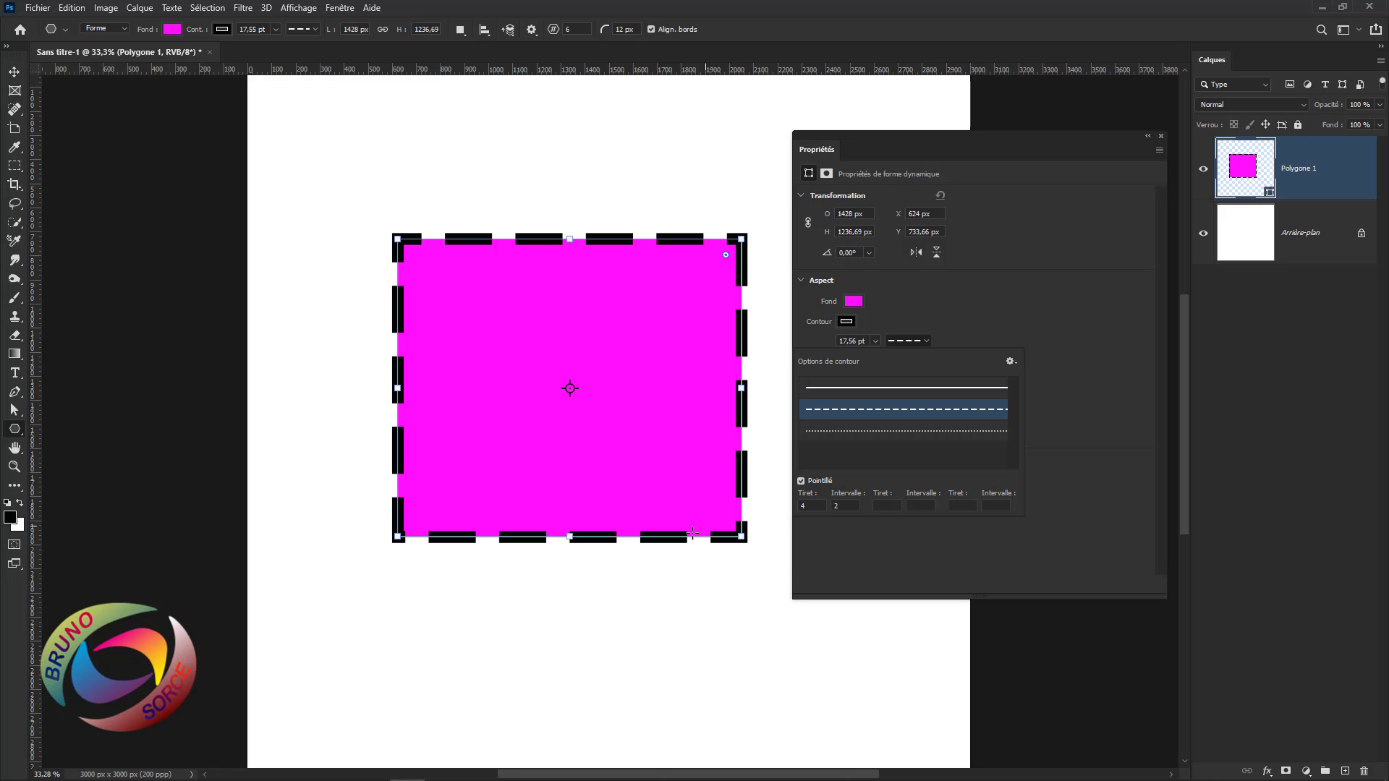
pyautogui.click(870, 433)
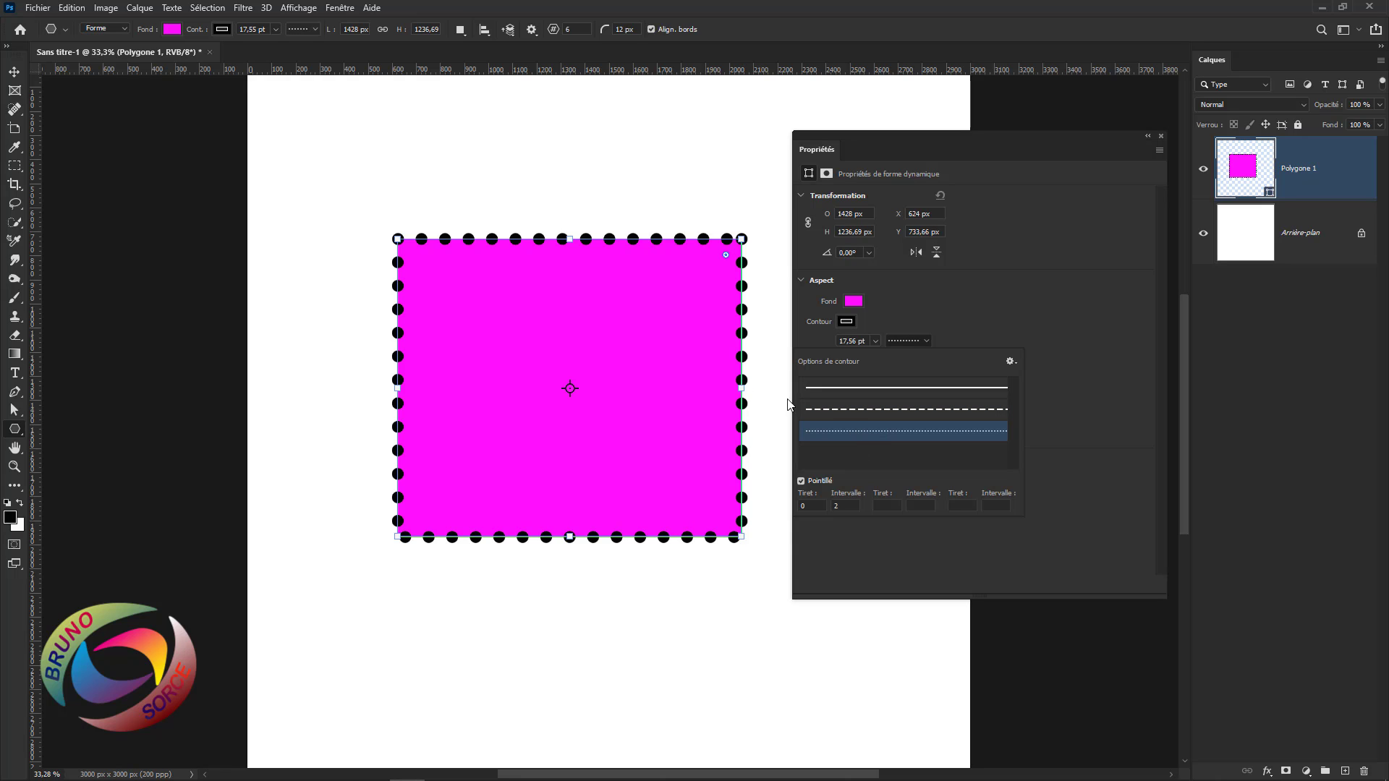
pyautogui.click(883, 411)
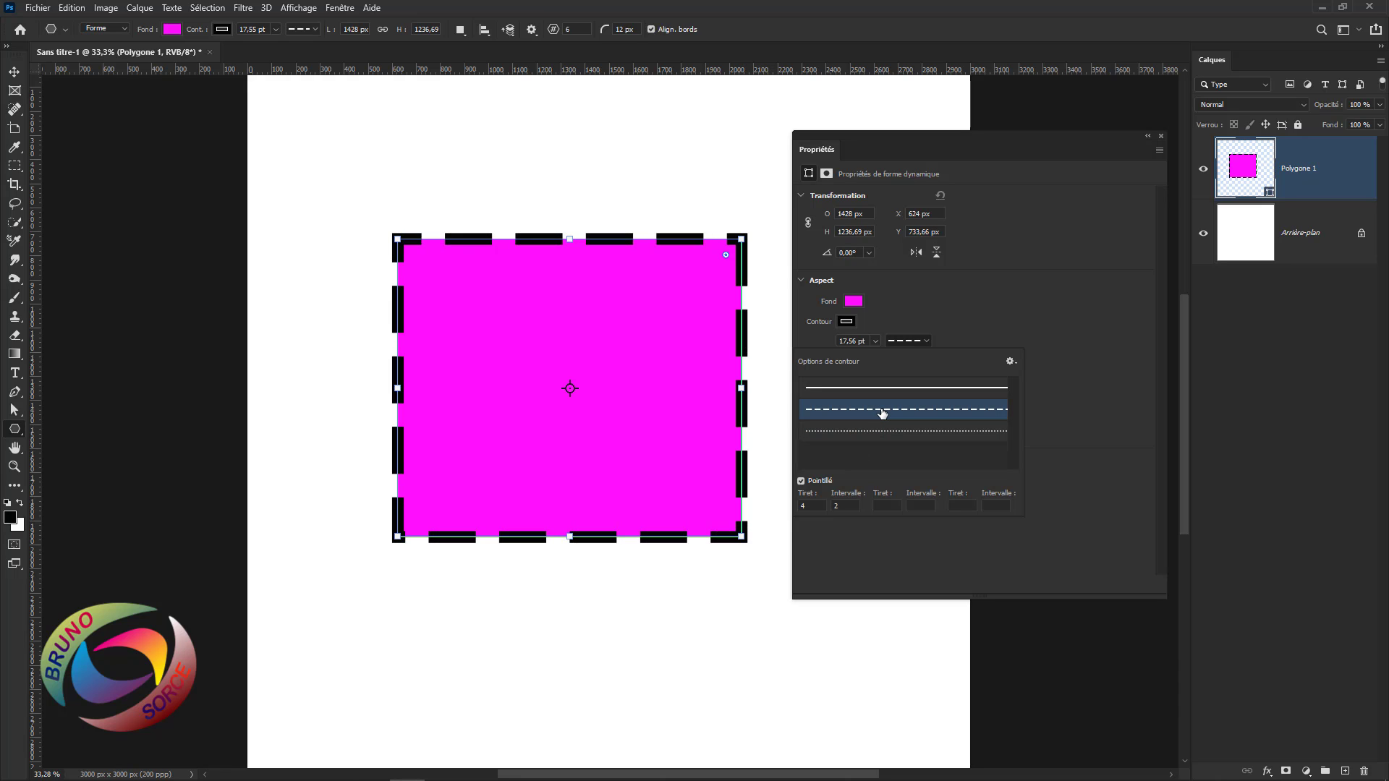
pyautogui.click(1075, 402)
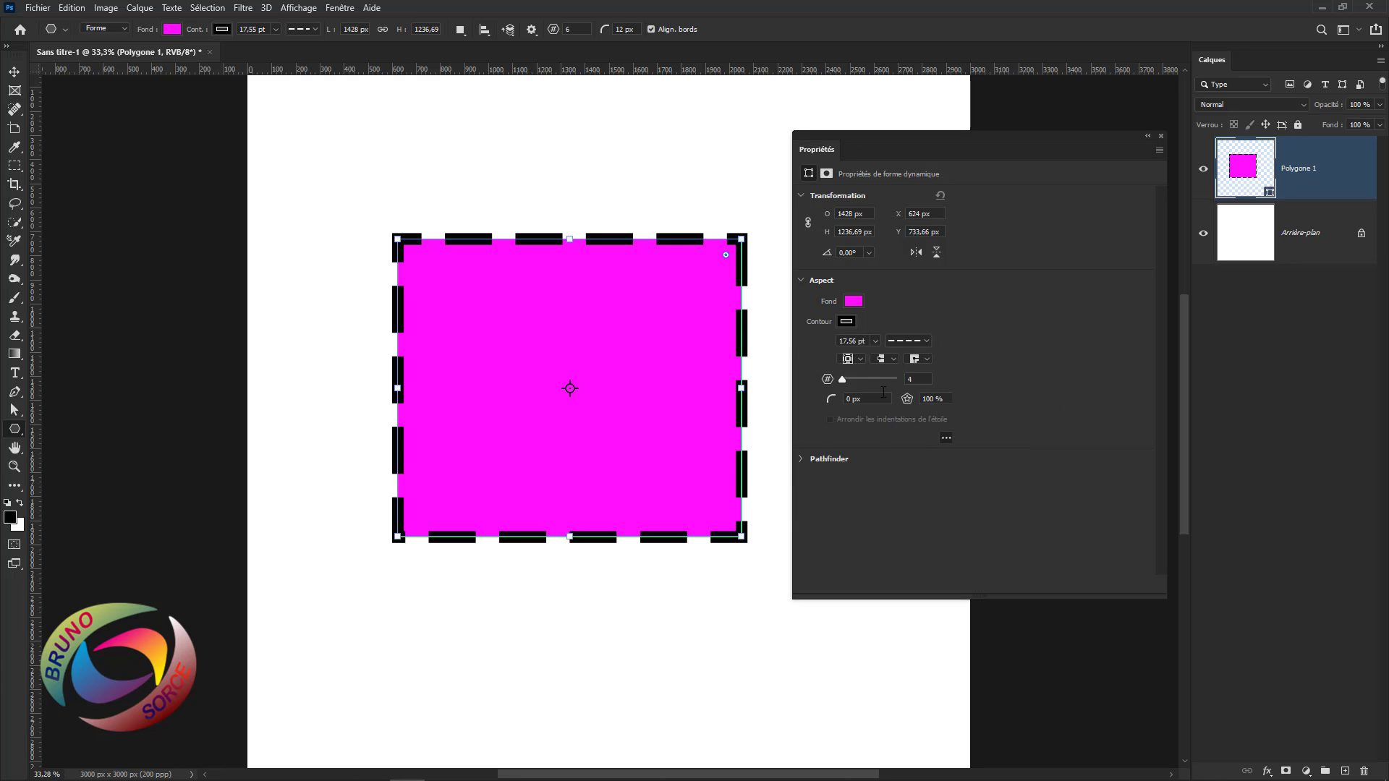
# Try aligning the dashed outline inside and outside the rectangle's edge, and return it to centred alignment
pyautogui.click(858, 360)
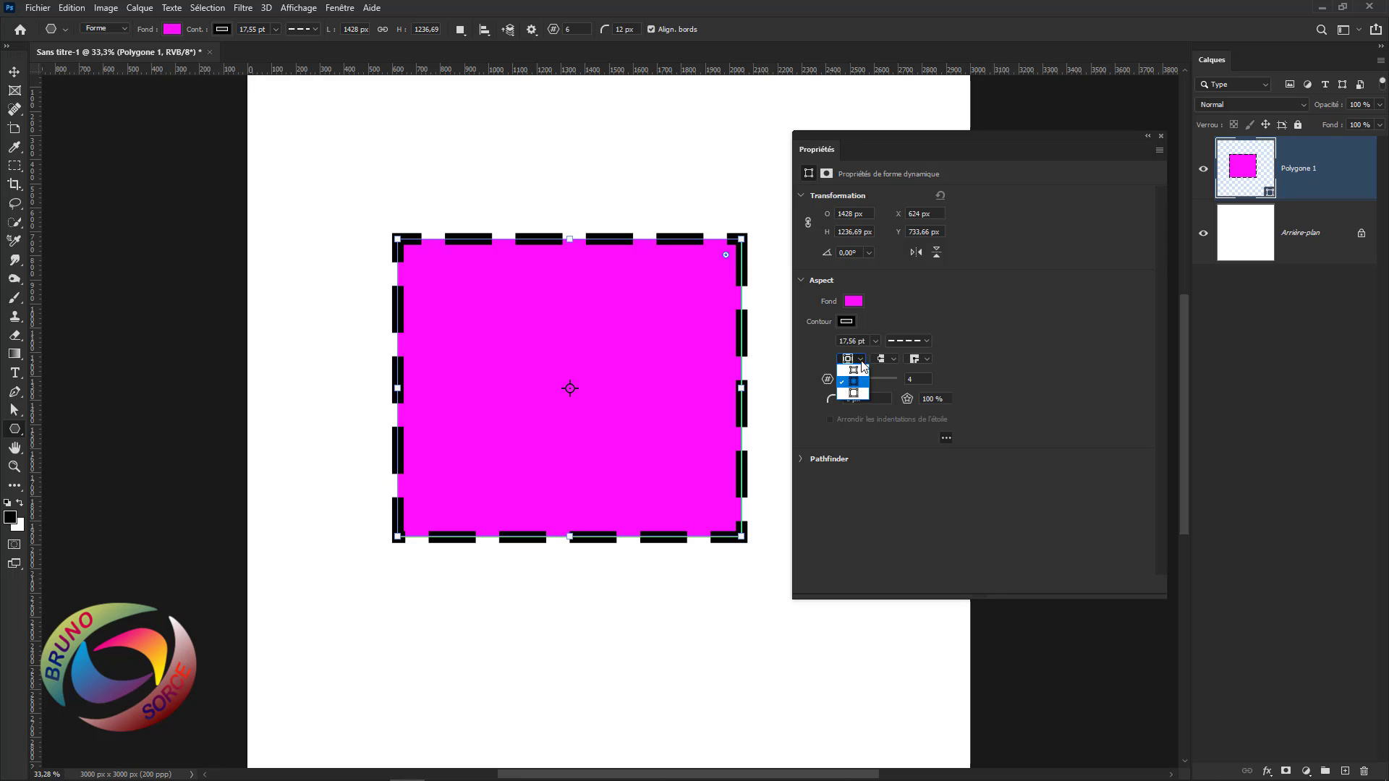
pyautogui.click(853, 371)
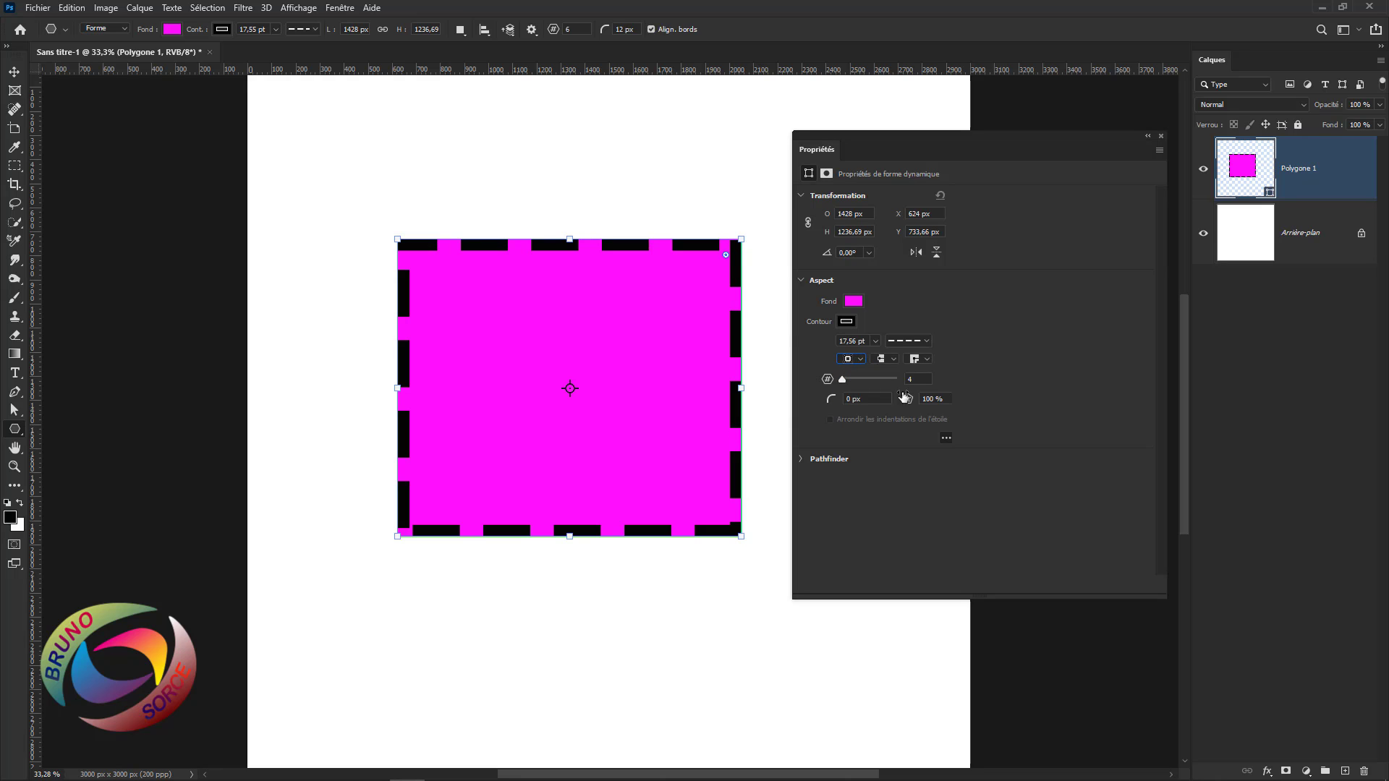
pyautogui.click(860, 360)
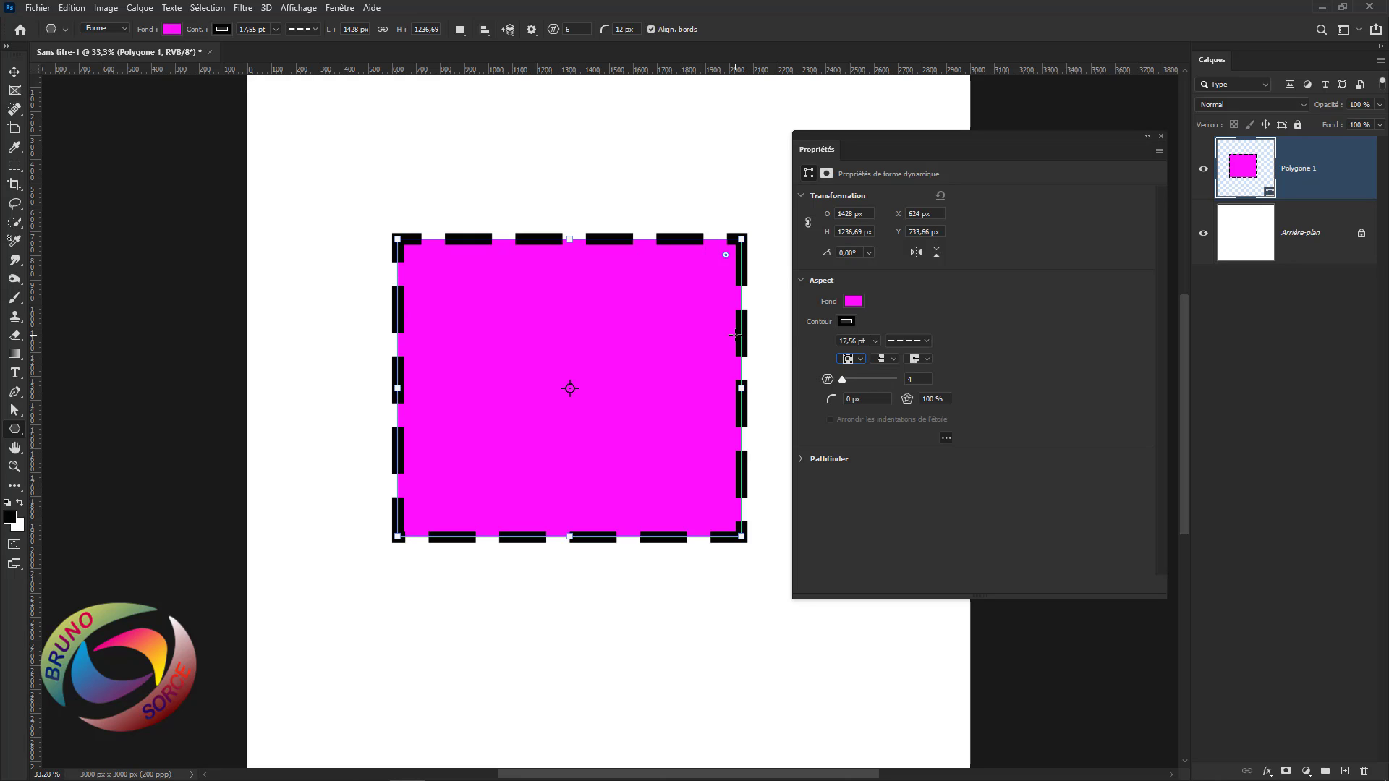
pyautogui.click(860, 361)
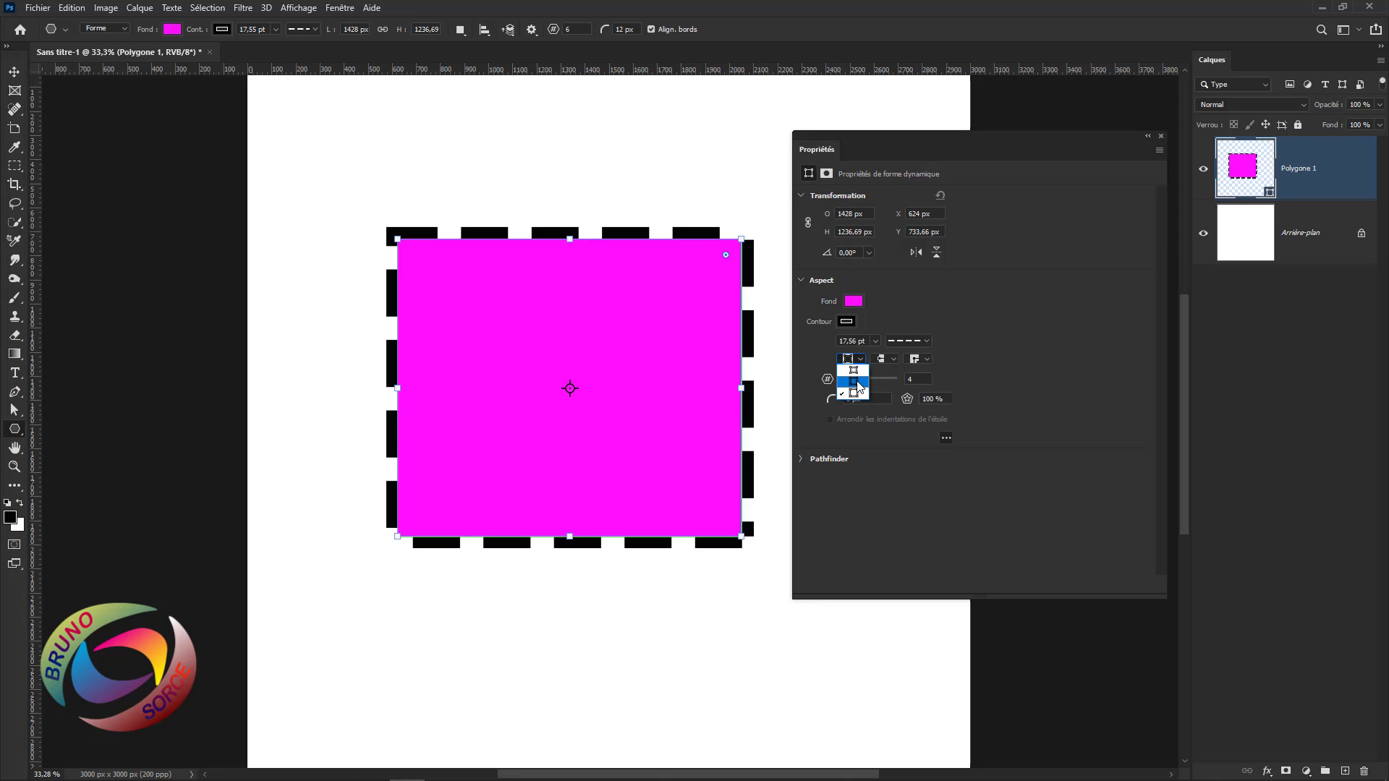
pyautogui.click(857, 382)
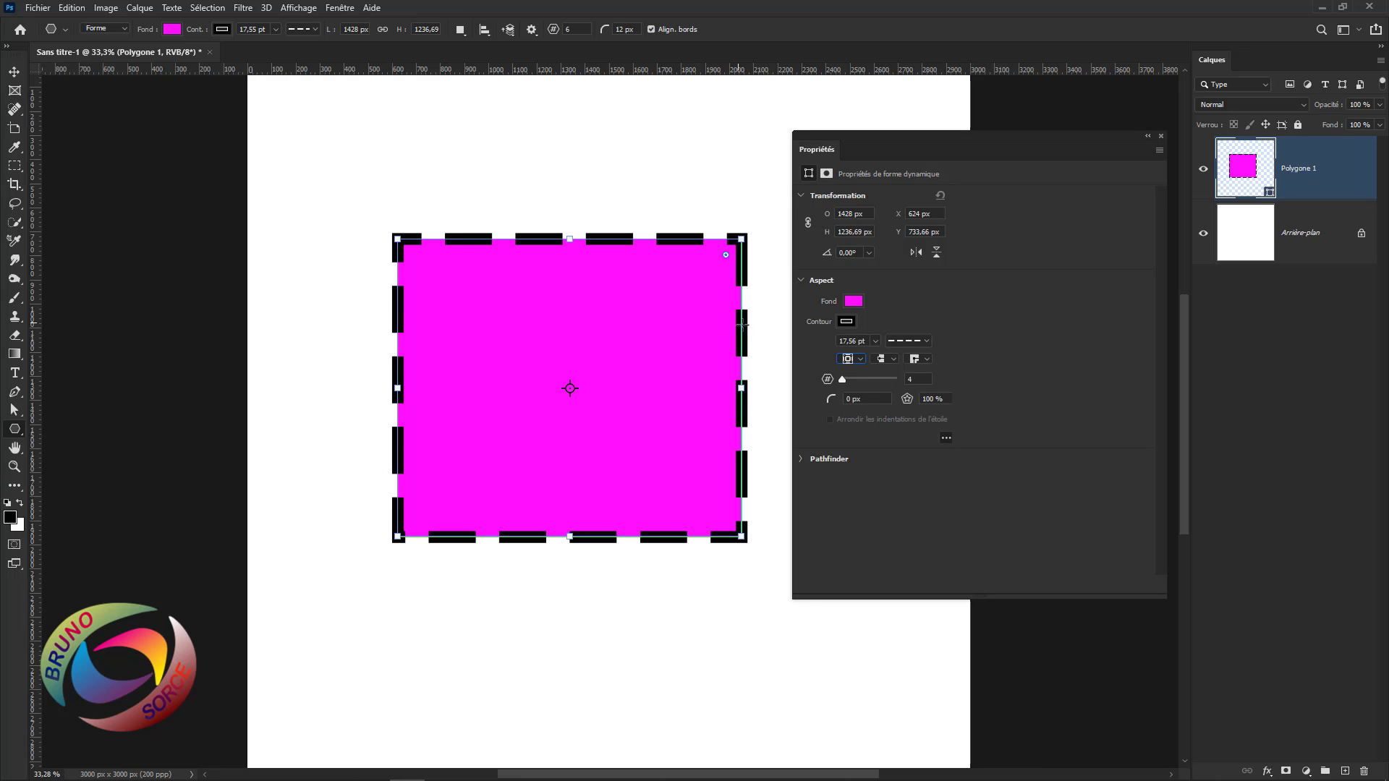
# Give the outline's dashes round caps and try the other corner join types before returning to mitred corners
pyautogui.click(895, 358)
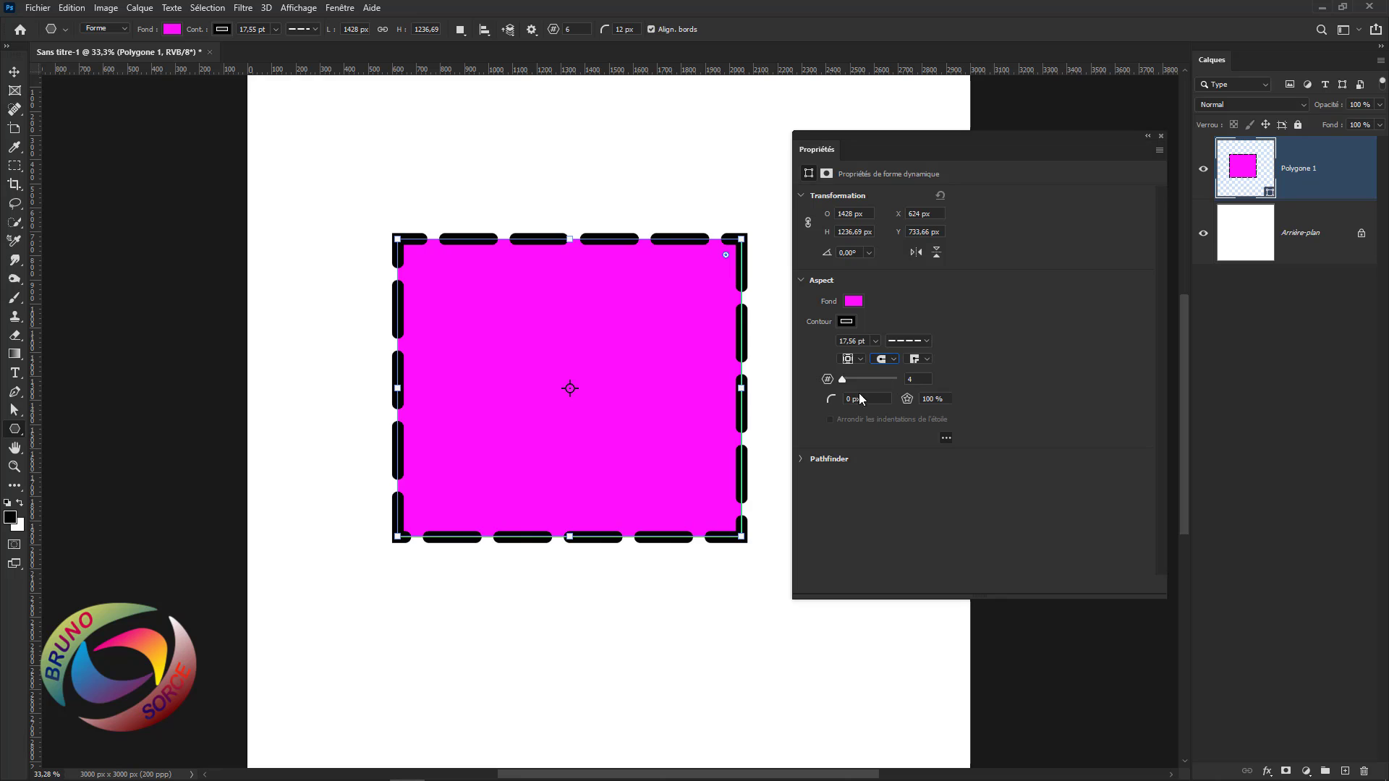
pyautogui.click(929, 359)
pyautogui.click(922, 382)
pyautogui.click(929, 361)
pyautogui.click(928, 362)
pyautogui.click(926, 396)
pyautogui.click(927, 360)
pyautogui.click(919, 370)
# Set the shape to 3 sides, and flip the resulting triangle vertically, horizontally, and vertically again
pyautogui.write('3')
pyautogui.press('Return')
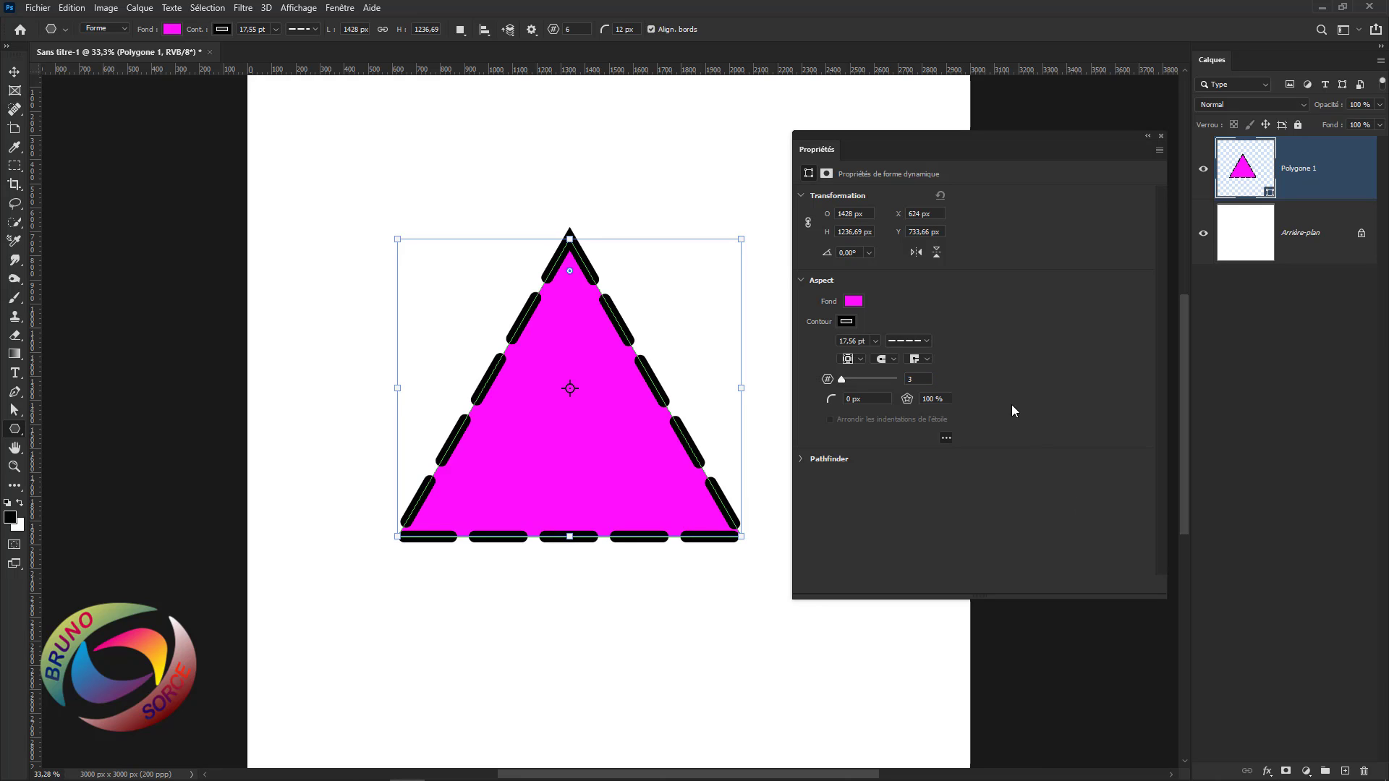
pyautogui.click(937, 253)
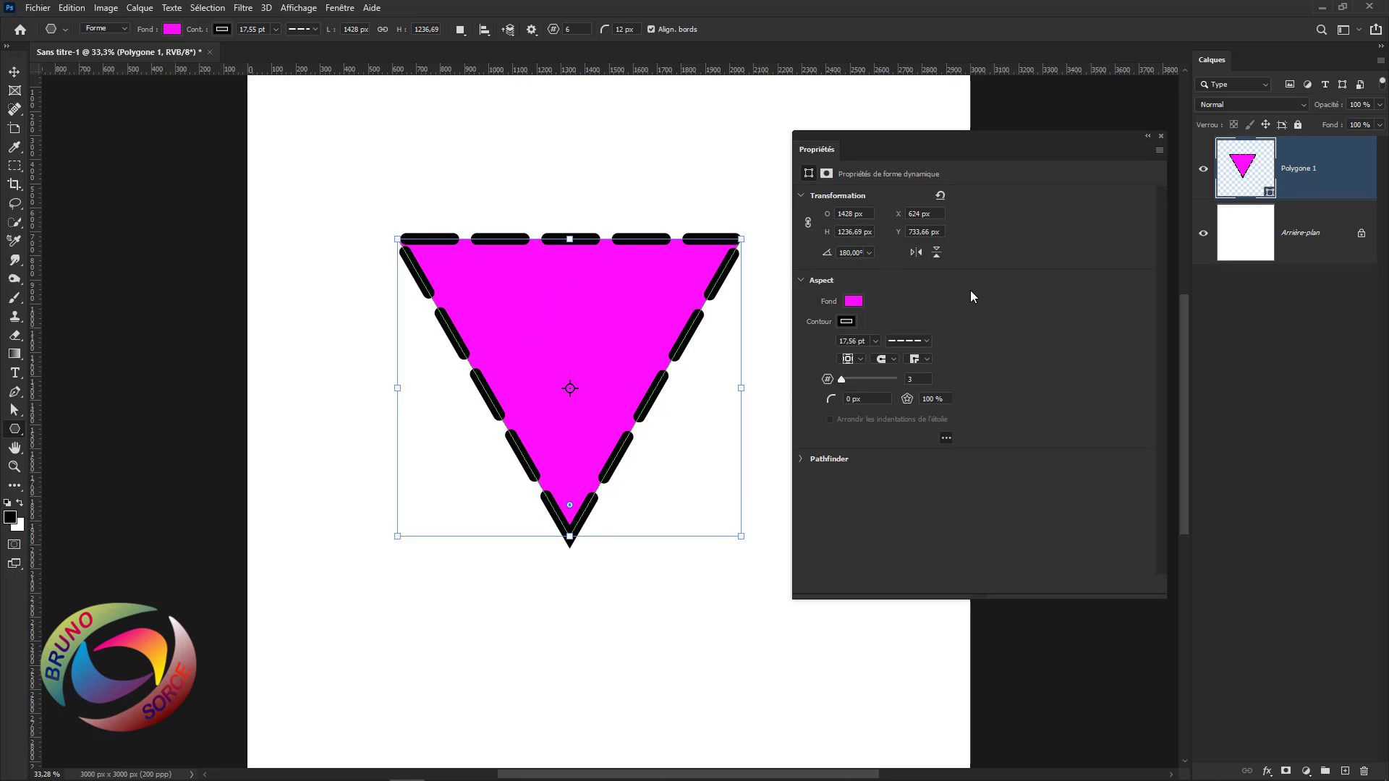
pyautogui.click(915, 253)
pyautogui.click(936, 252)
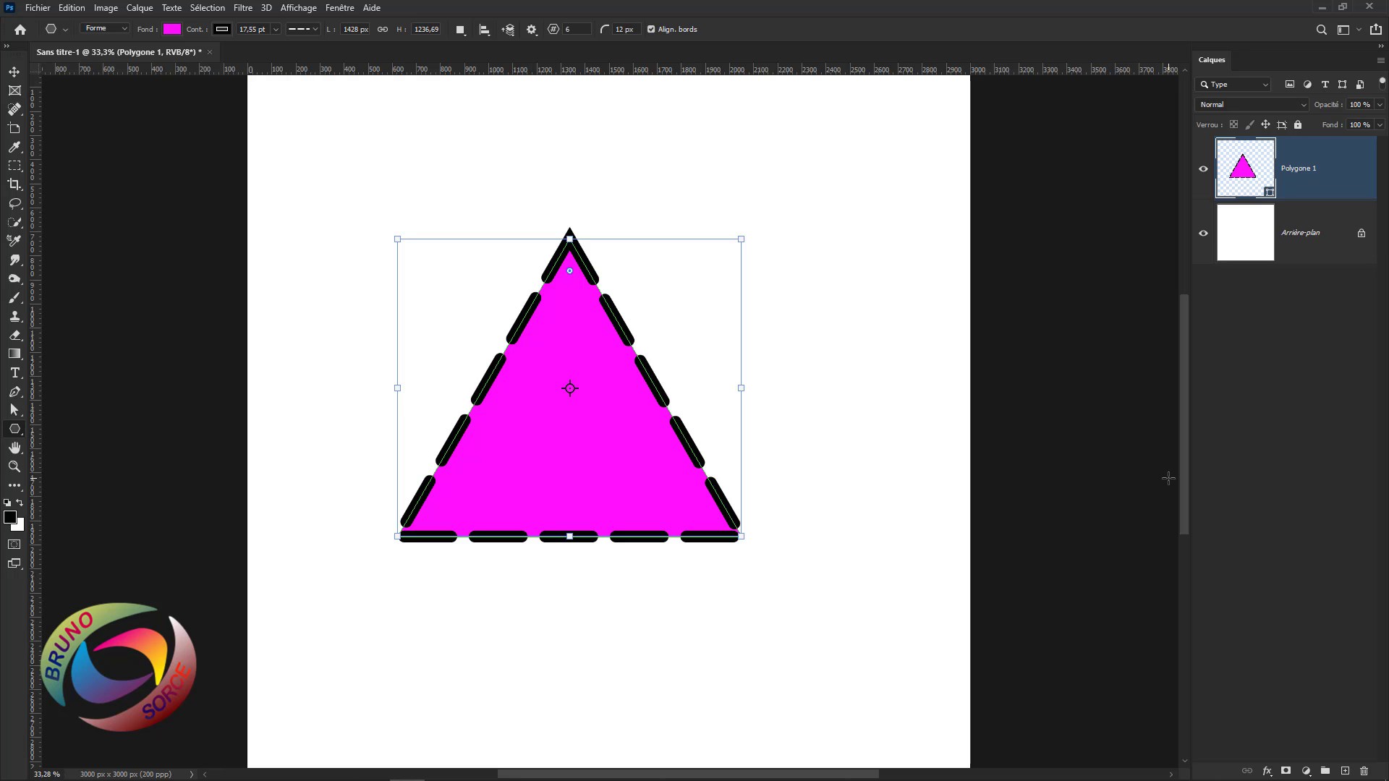
# Delete the polygon shape and draw a tall triangle about 767 by 1758 px with the Triangle tool
pyautogui.press('Delete')
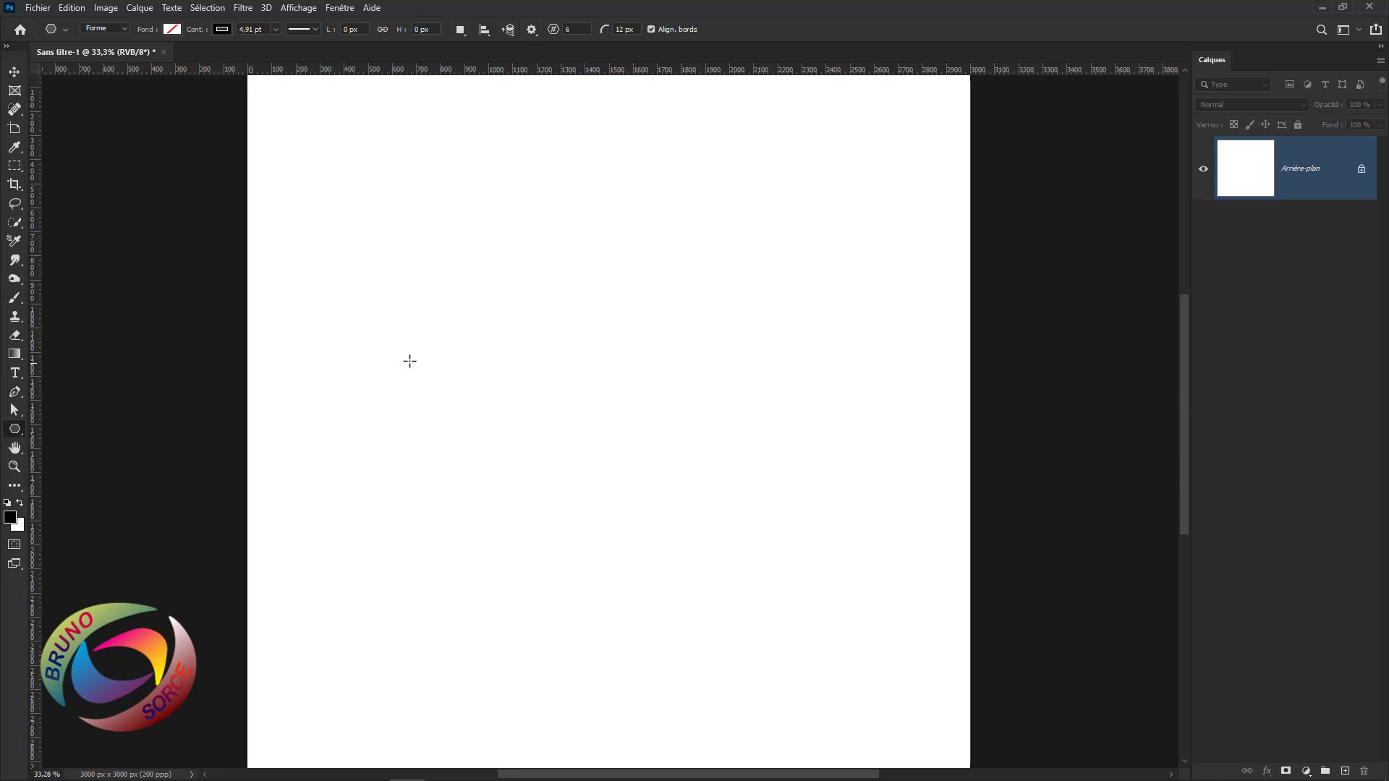
pyautogui.click(16, 429)
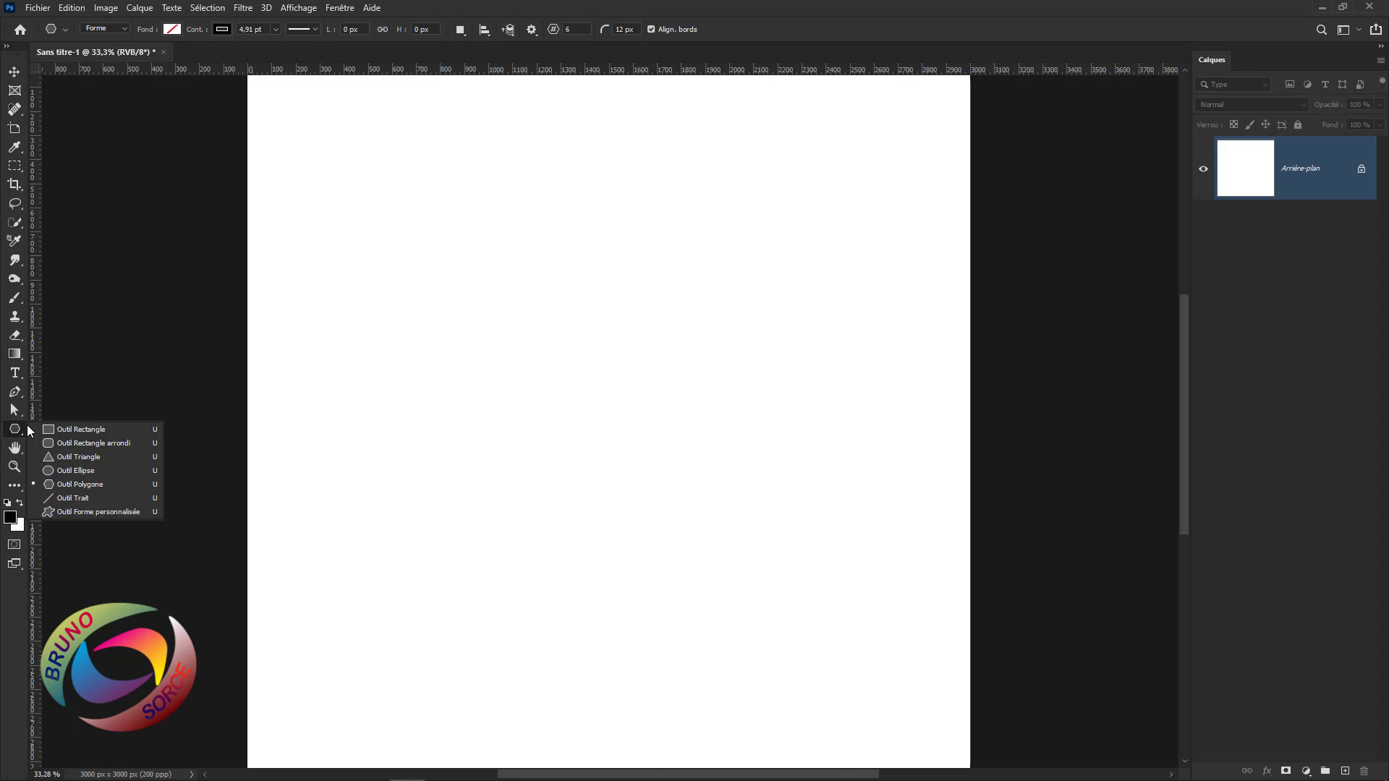
pyautogui.click(61, 456)
pyautogui.moveTo(501, 193); pyautogui.dragTo(689, 649)
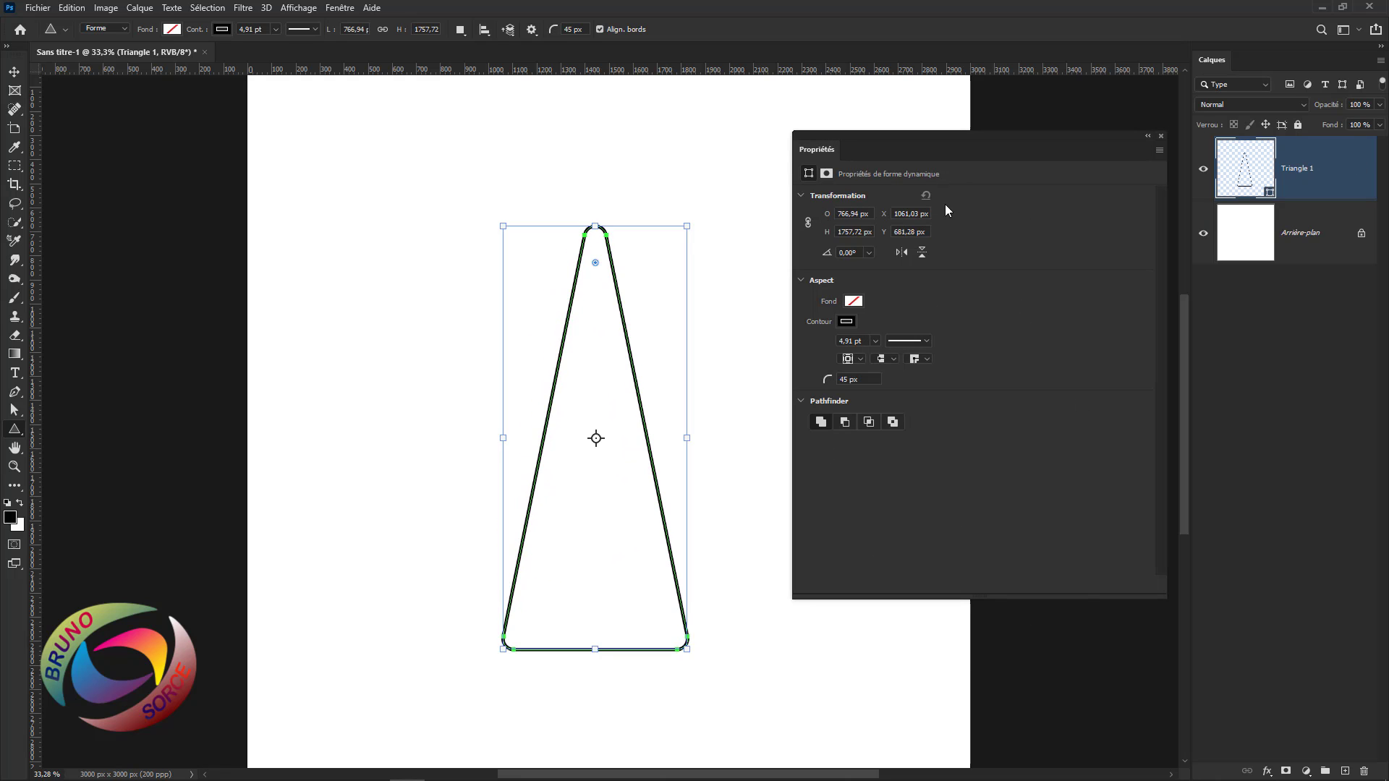
# Vary the triangle's corner rounding on the canvas, including down to 0 px, and settle on a 43 px radius
pyautogui.click(339, 8)
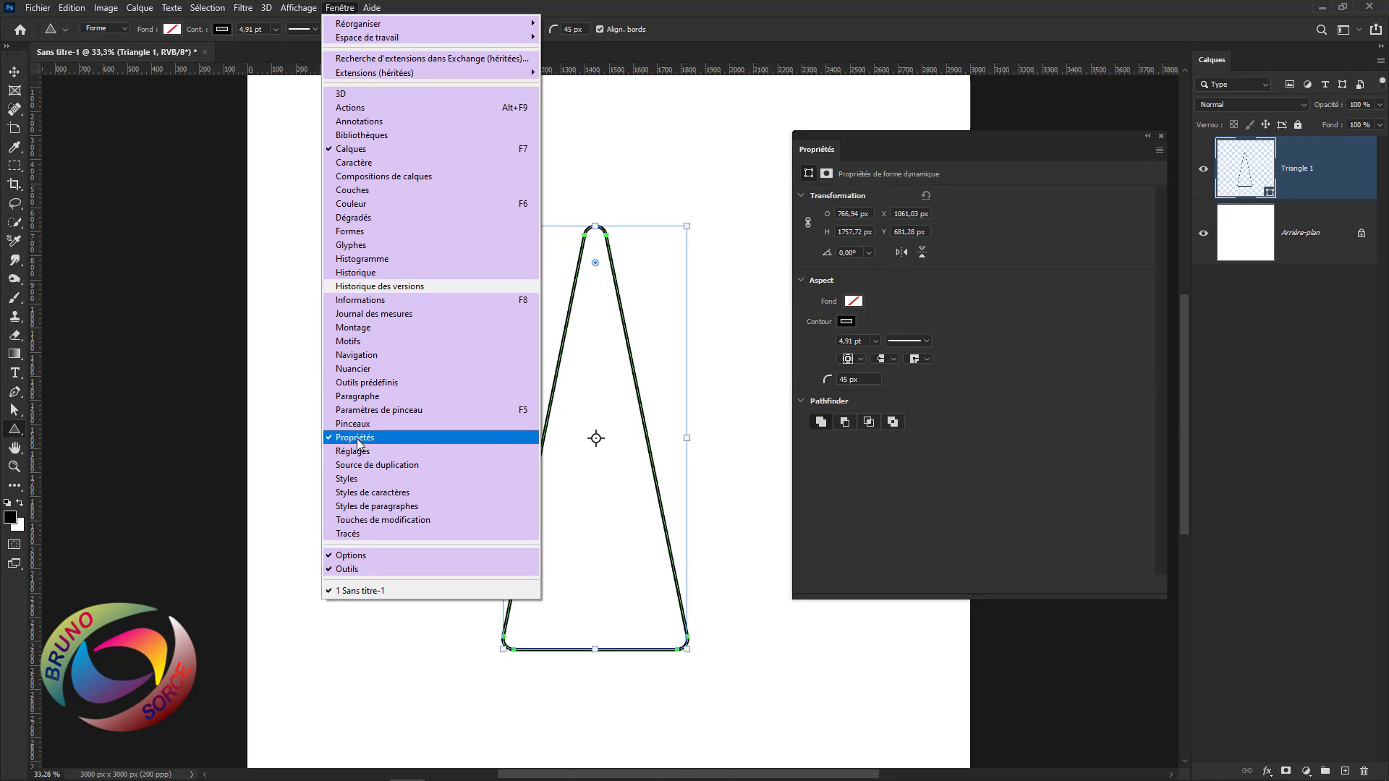
pyautogui.click(865, 28)
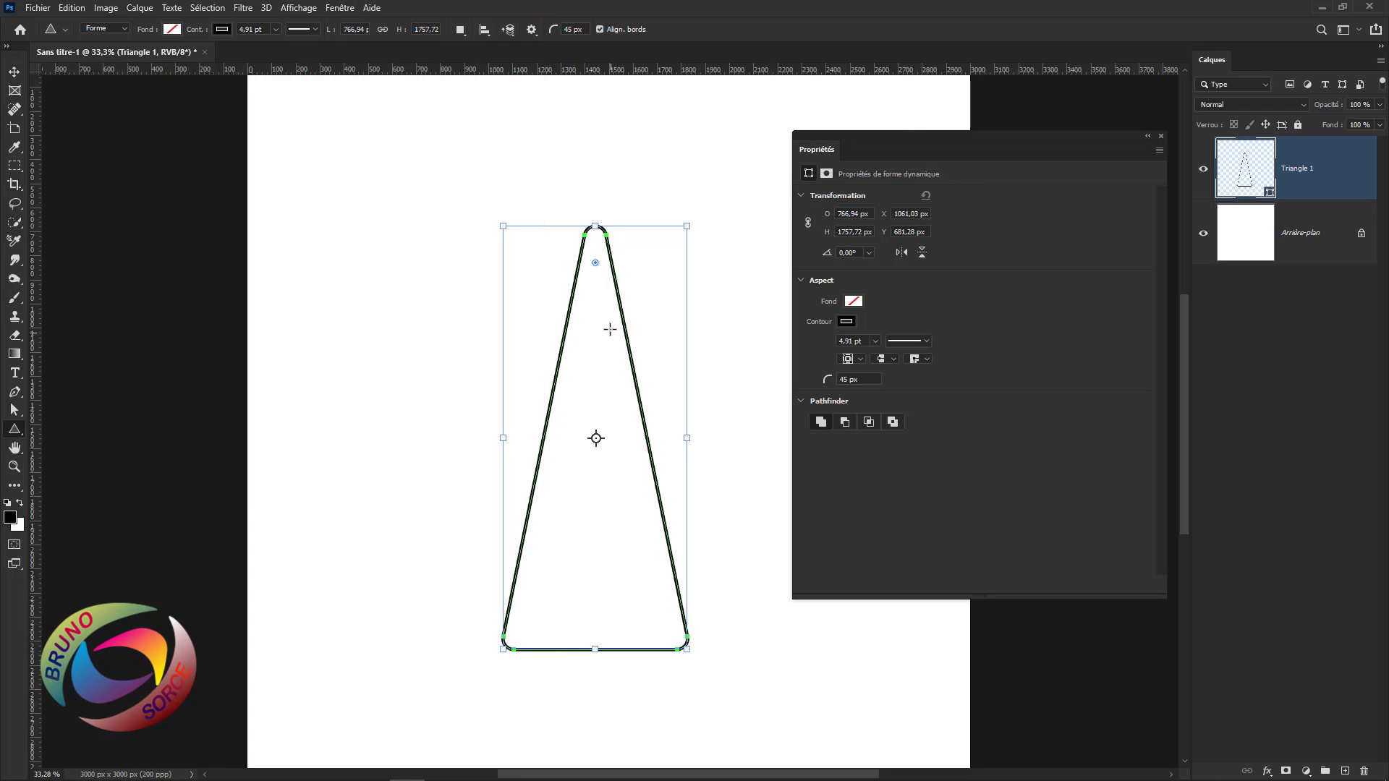
pyautogui.moveTo(595, 263); pyautogui.dragTo(606, 488)
pyautogui.moveTo(595, 424); pyautogui.dragTo(602, 132)
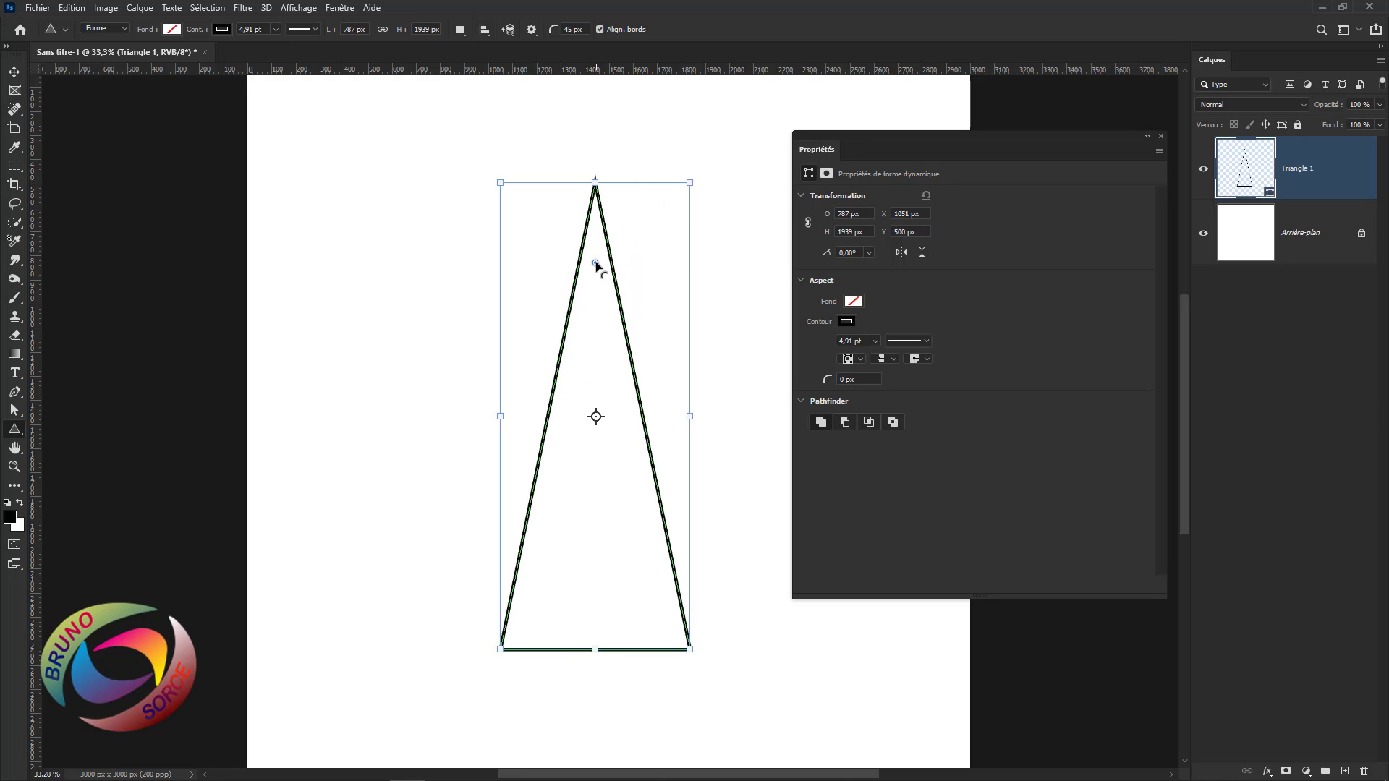
pyautogui.moveTo(596, 265)
pyautogui.mouseDown()
pyautogui.moveTo(598, 312)
pyautogui.moveTo(602, 238)
pyautogui.mouseUp()
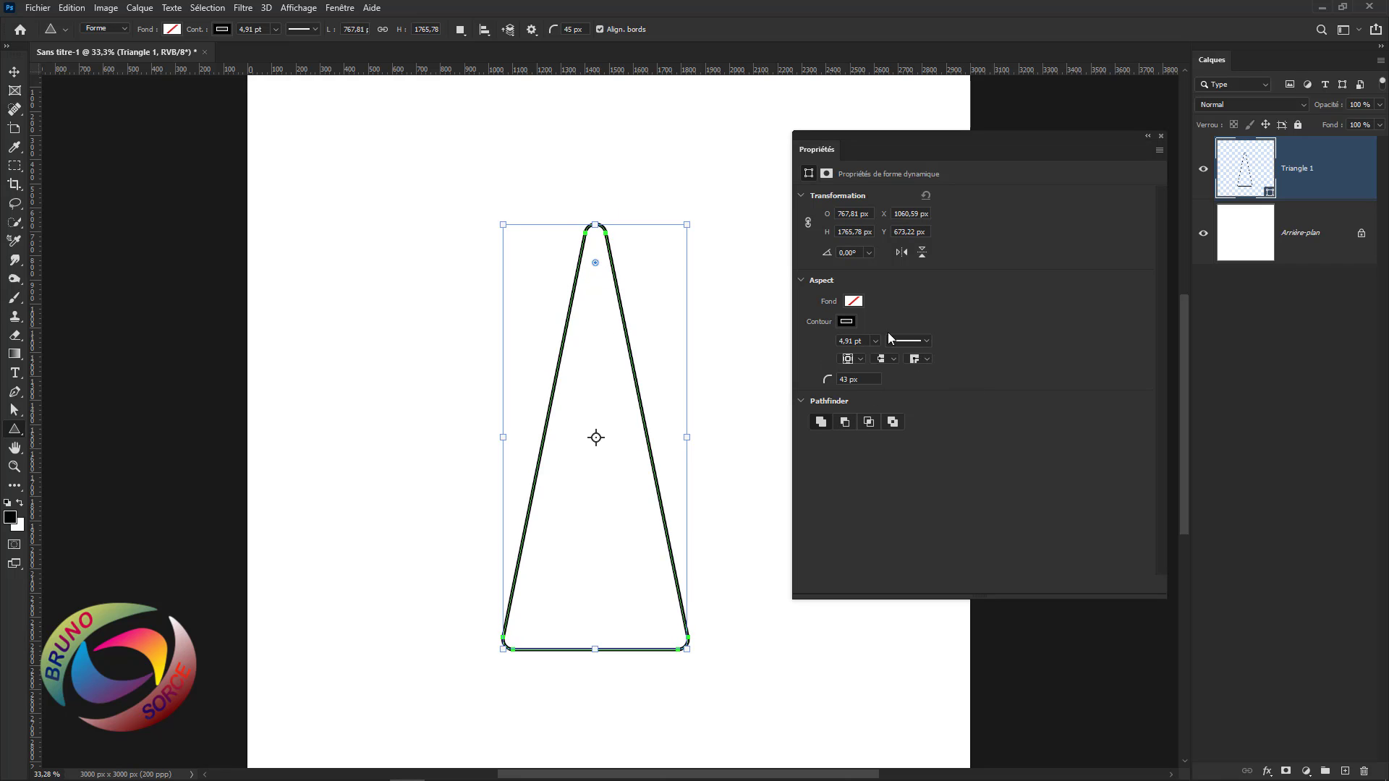
# Delete the triangle and draw a diagonal line about 1549 by 1300 px with the Line tool
pyautogui.click(1161, 136)
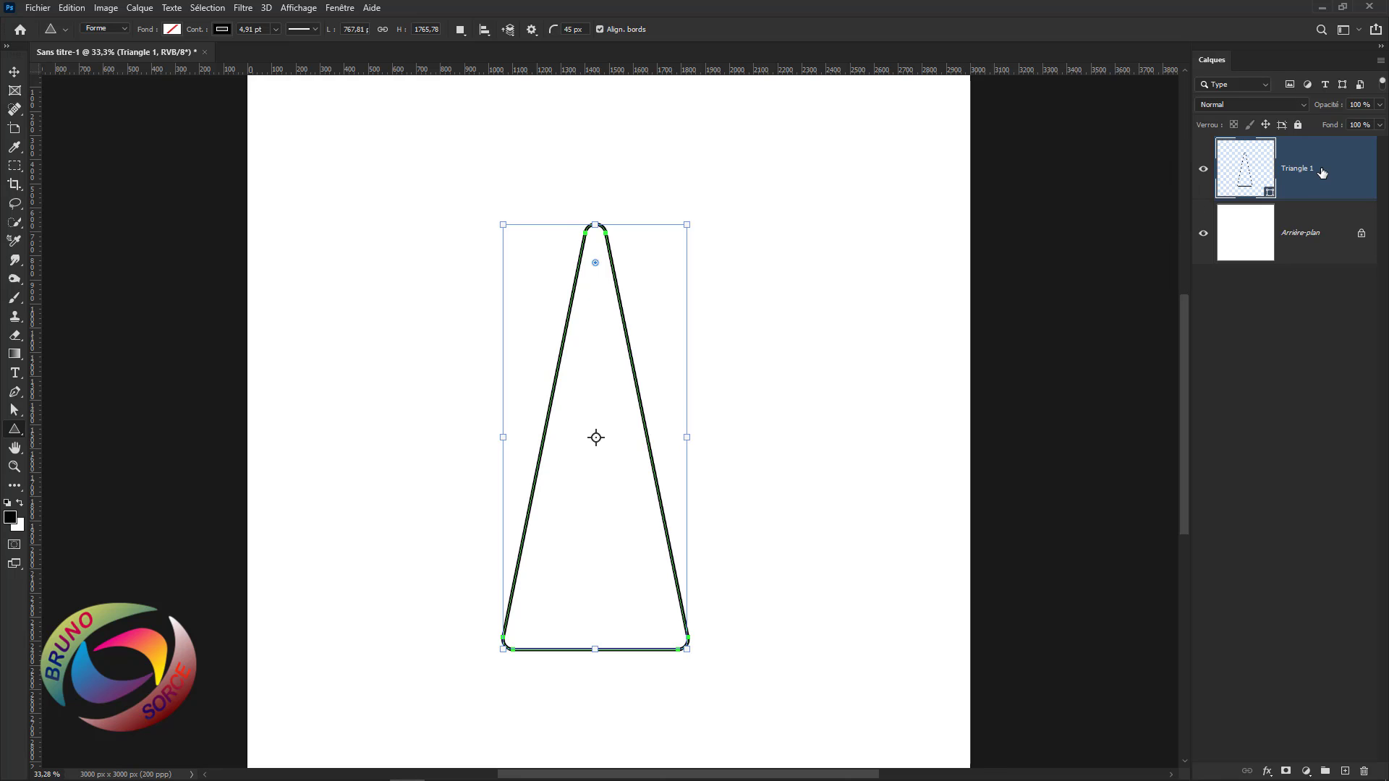
pyautogui.press('Delete')
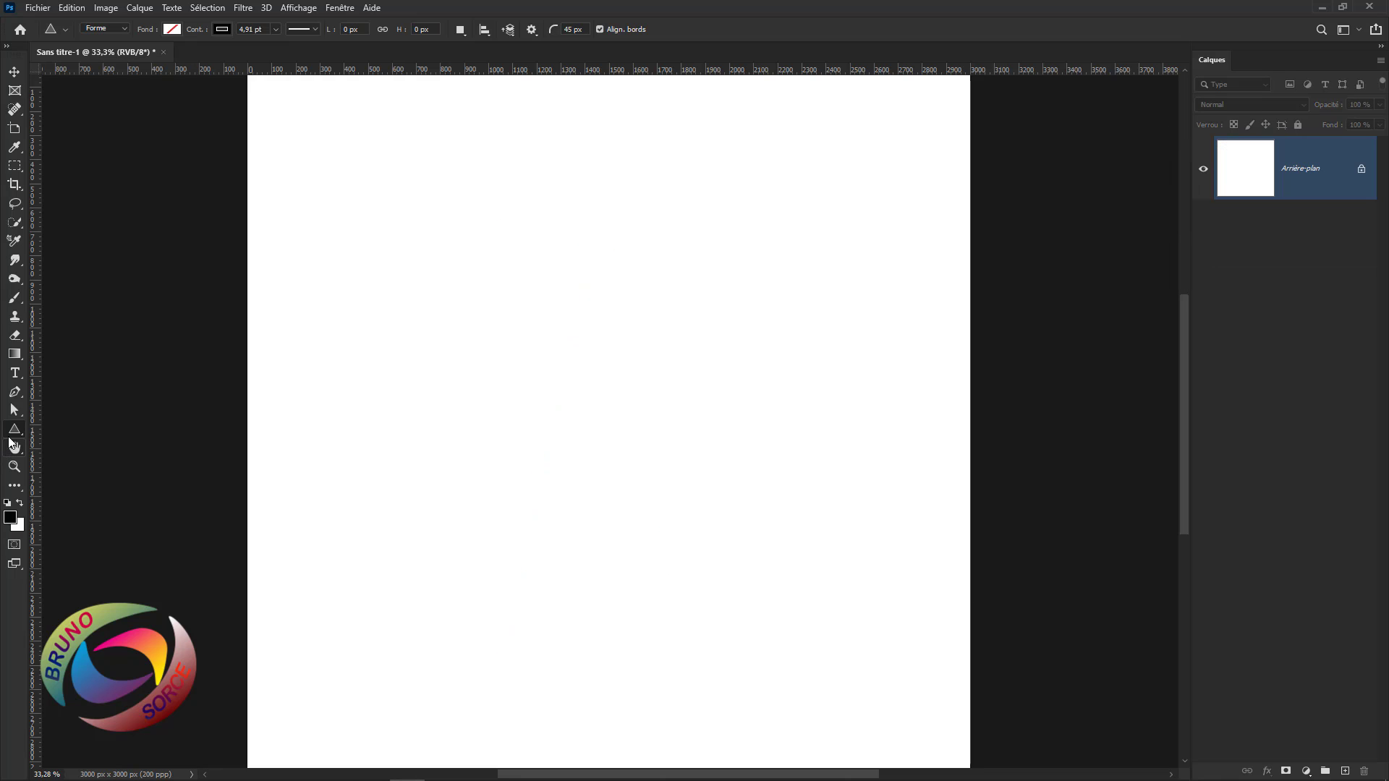
pyautogui.rightClick(27, 432)
pyautogui.click(67, 497)
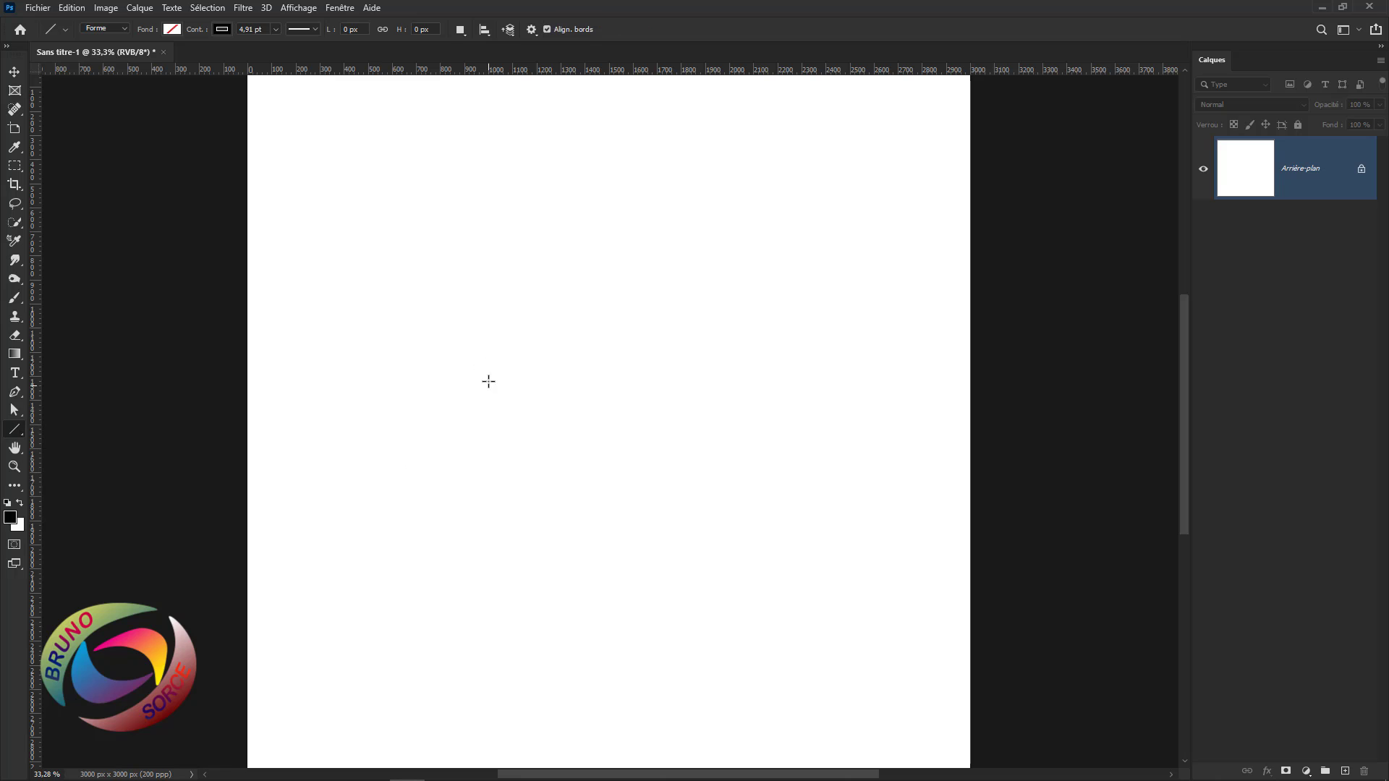
pyautogui.moveTo(373, 233); pyautogui.dragTo(747, 548)
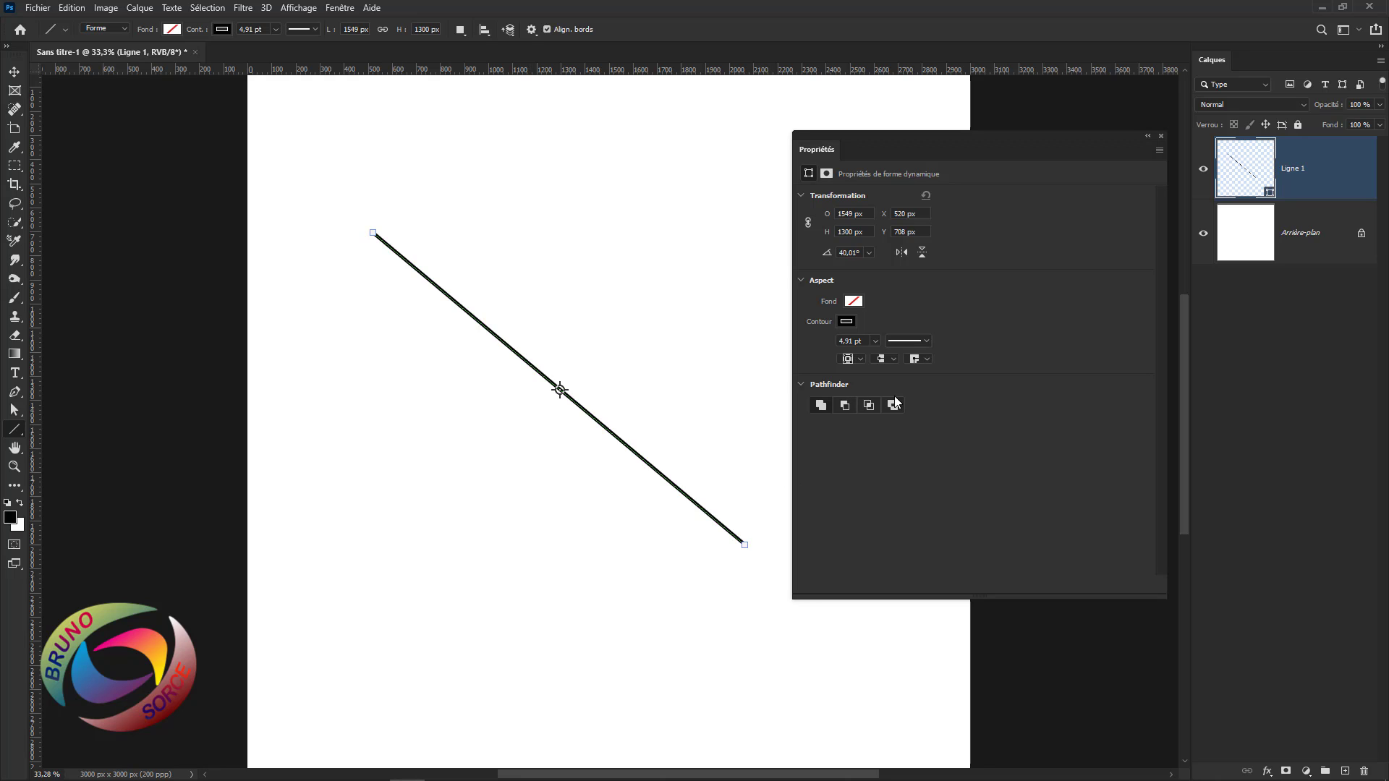
# Set the line's thickness to 15.60 pt and move its lower endpoint so it spans about 1945 by 1588 px
pyautogui.click(875, 341)
pyautogui.moveTo(891, 359)
pyautogui.mouseDown()
pyautogui.moveTo(931, 359)
pyautogui.moveTo(912, 356)
pyautogui.mouseUp()
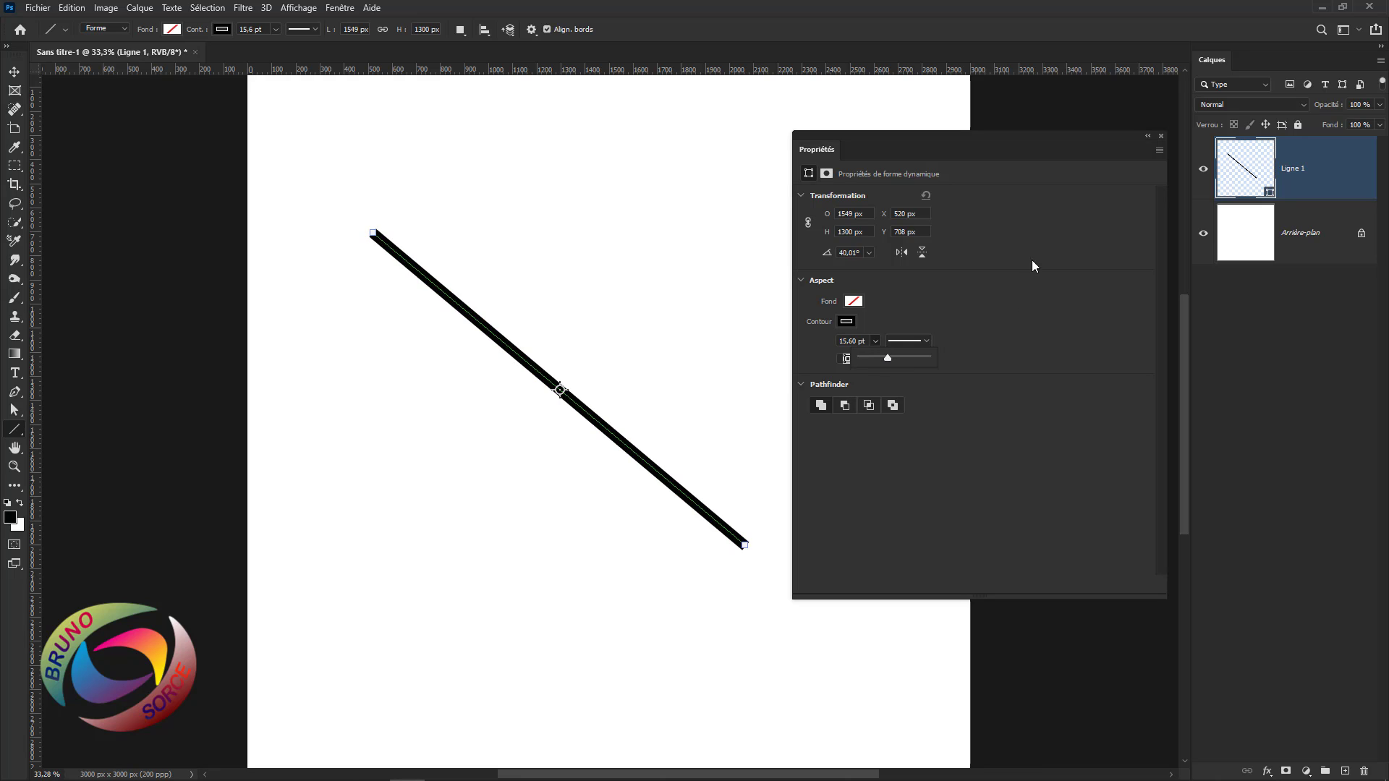
pyautogui.moveTo(1165, 132); pyautogui.dragTo(1270, 103)
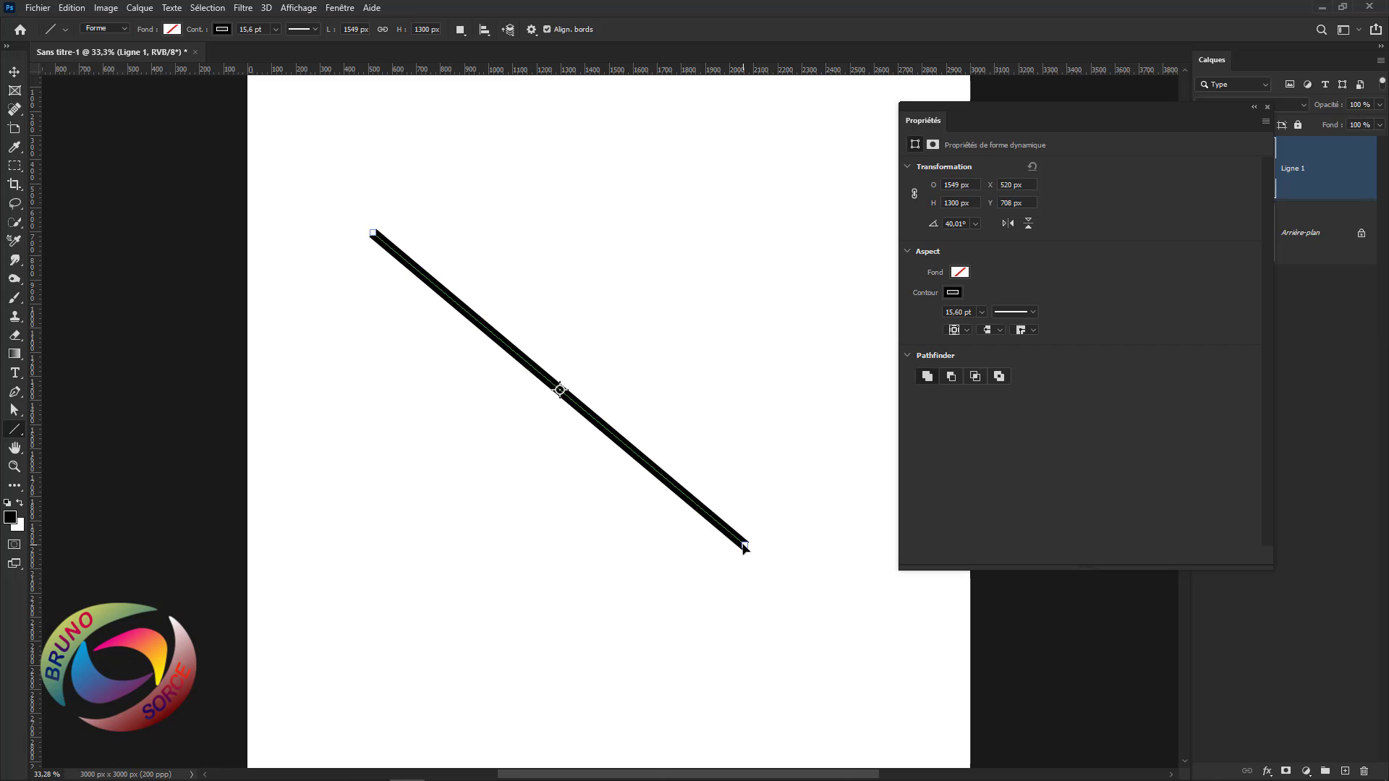
pyautogui.moveTo(745, 547); pyautogui.dragTo(484, 325)
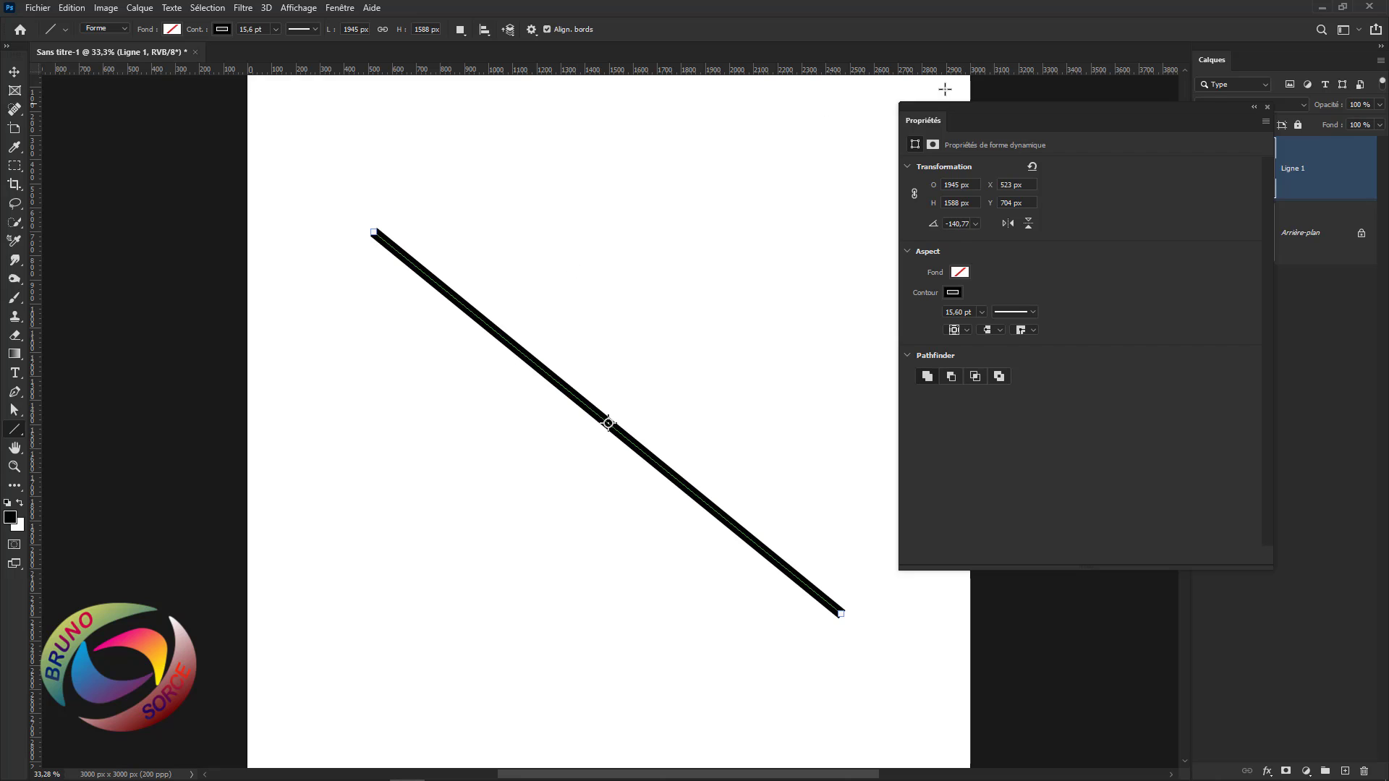
pyautogui.click(1267, 106)
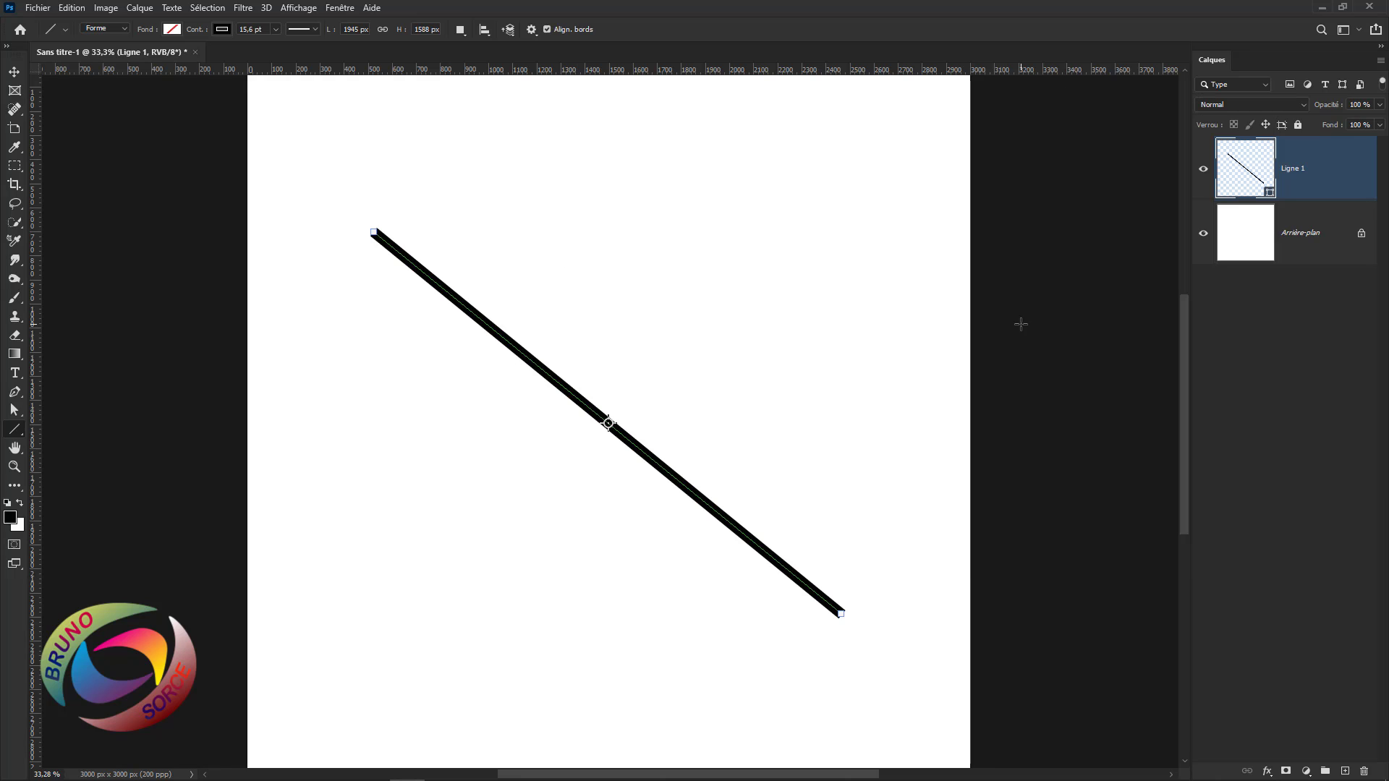